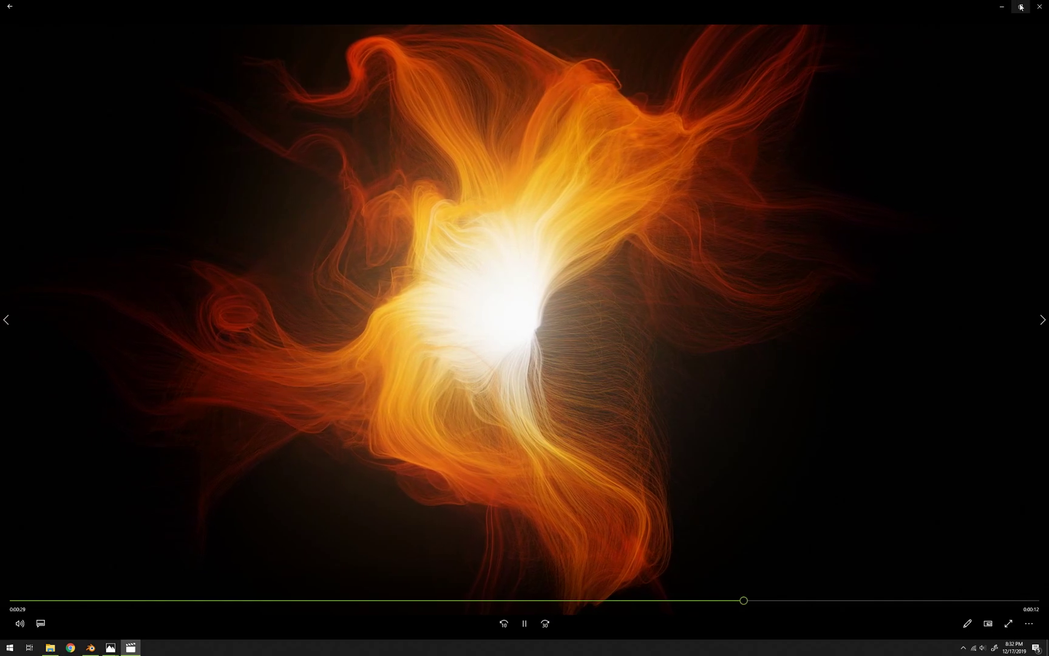
# Close the preview video, look at the next reference image of glowing strands, and return to the Blender scene
pyautogui.click(1040, 5)
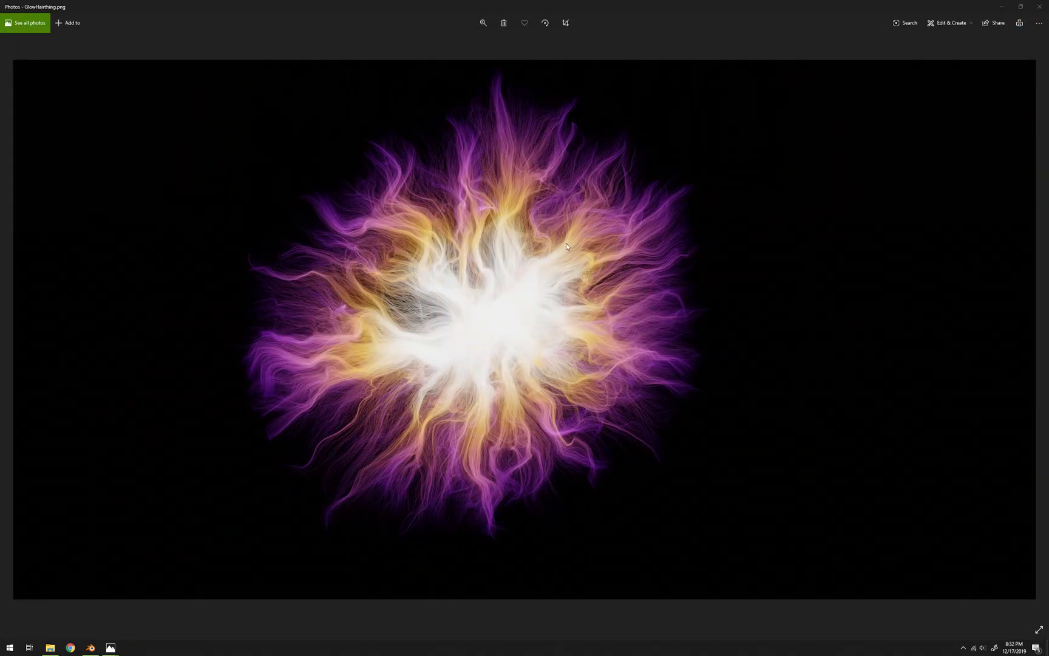
pyautogui.press('Right')
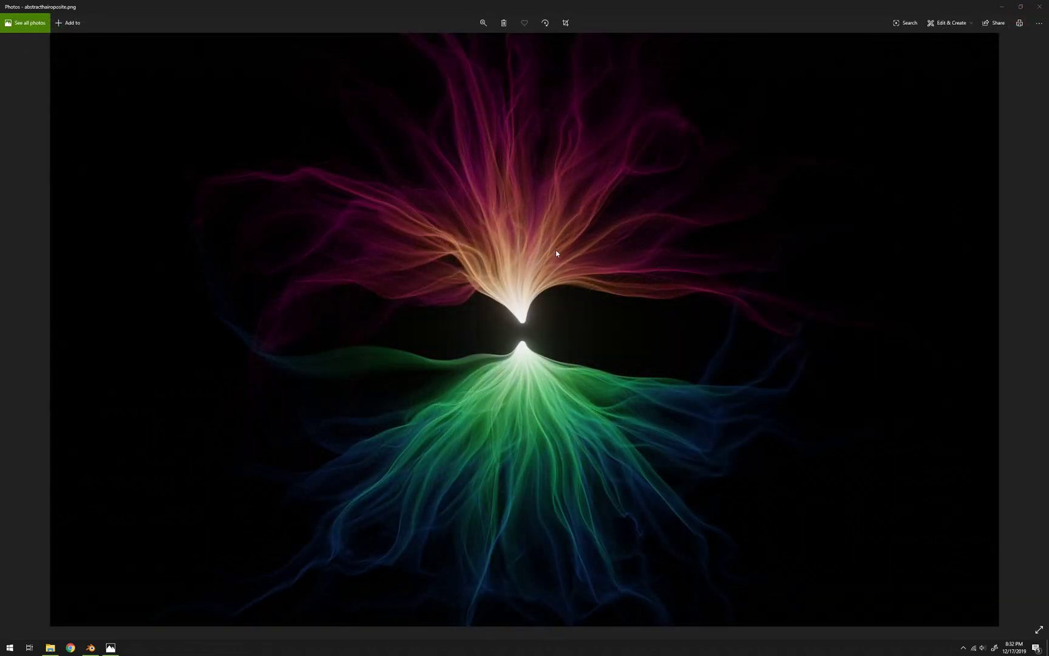
pyautogui.click(1038, 7)
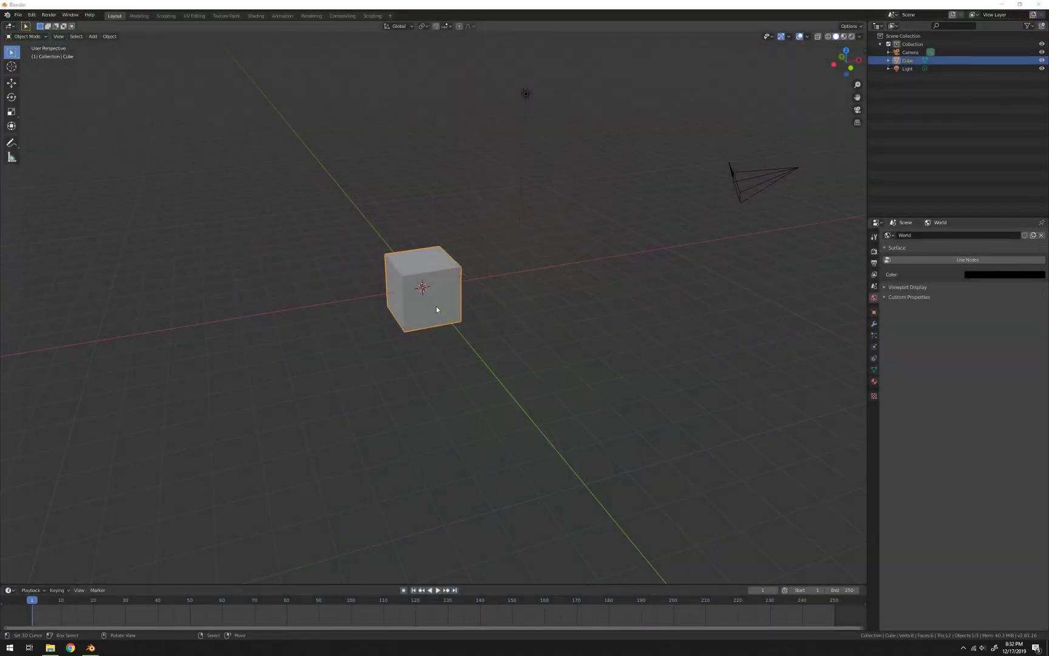
# Delete the default cube from the scene
pyautogui.moveTo(487, 187); pyautogui.dragTo(515, 302, button='middle')
pyautogui.scroll(-2, 513, 302)
pyautogui.scroll(1, 427, 308)
pyautogui.press('x')
pyautogui.click(434, 323)
# Add an ico sphere at the world origin with 5 subdivisions
pyautogui.hotkey('shift', 'a')
pyautogui.moveTo(408, 326)
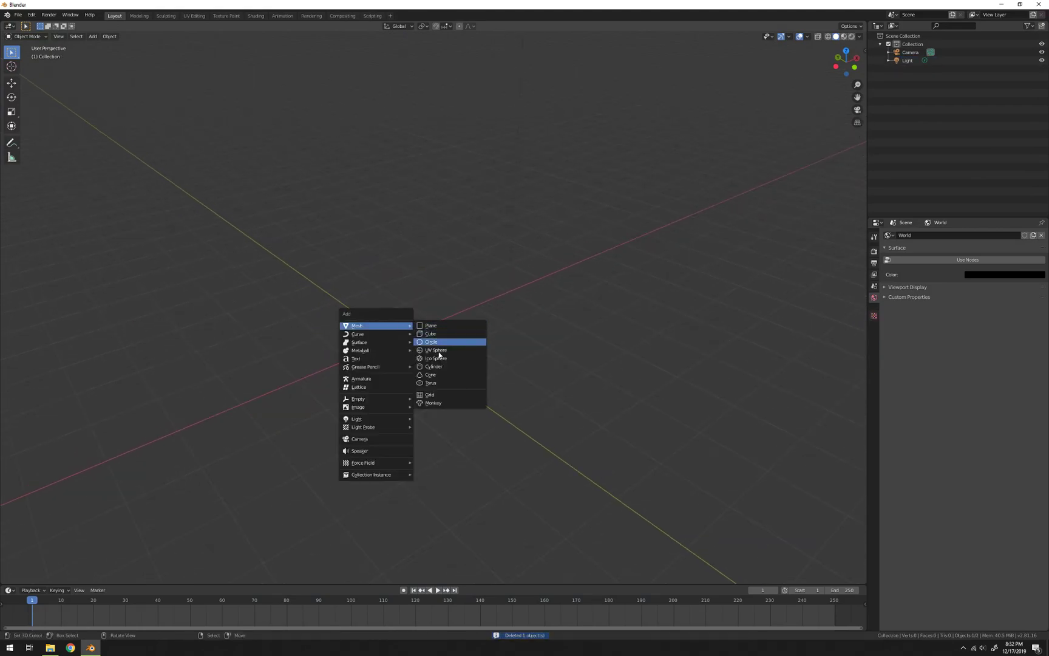
pyautogui.click(436, 359)
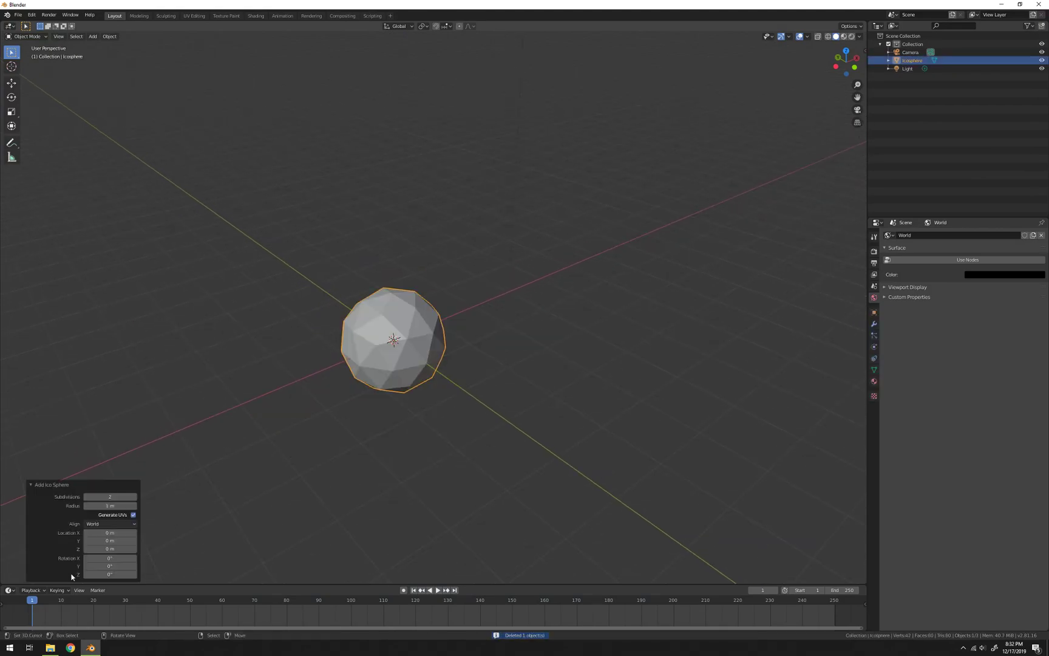
pyautogui.moveTo(129, 499); pyautogui.dragTo(135, 500)
pyautogui.click(136, 498)
# Apply smooth shading to the icosphere
pyautogui.moveTo(418, 382); pyautogui.dragTo(444, 380, button='middle')
pyautogui.scroll(2, 444, 381)
pyautogui.rightClick(443, 381)
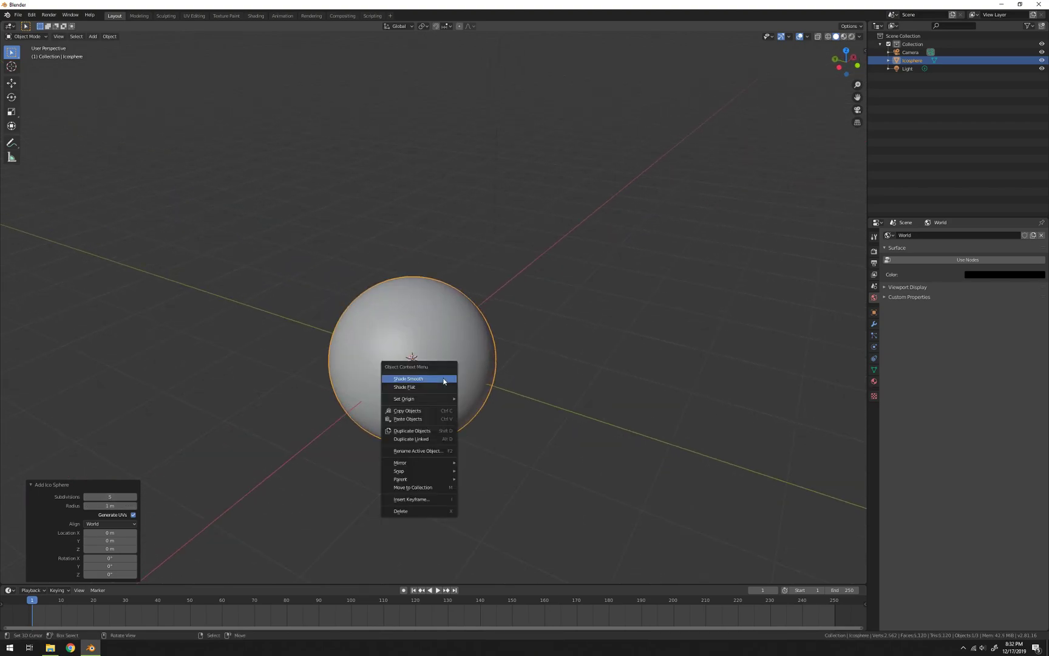
pyautogui.click(443, 381)
pyautogui.moveTo(554, 365); pyautogui.dragTo(544, 357, button='middle')
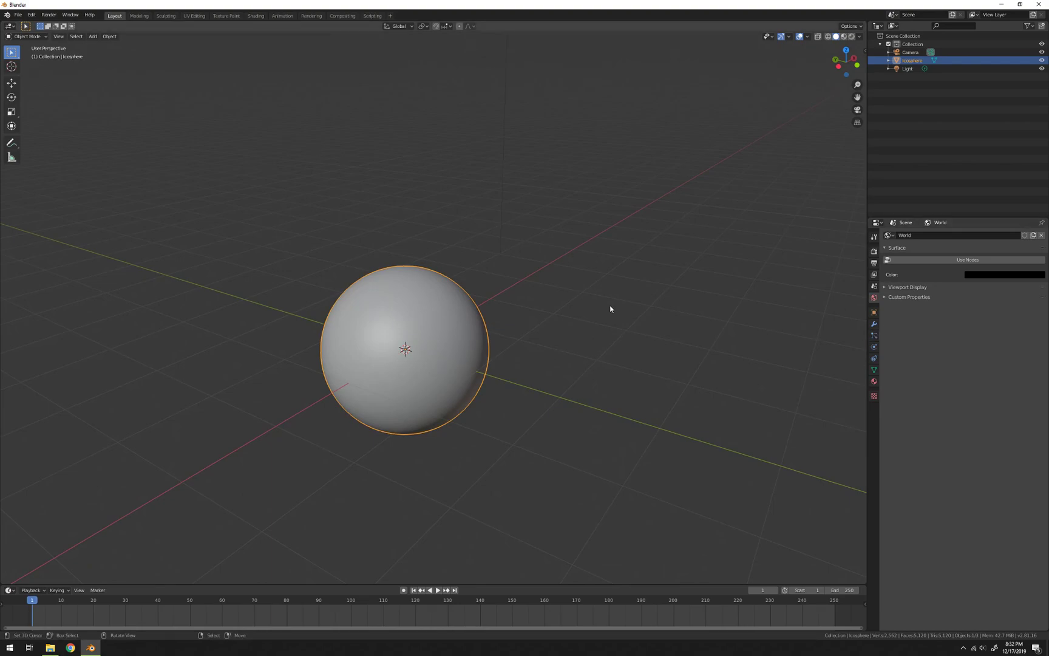
pyautogui.scroll(-1, 448, 286)
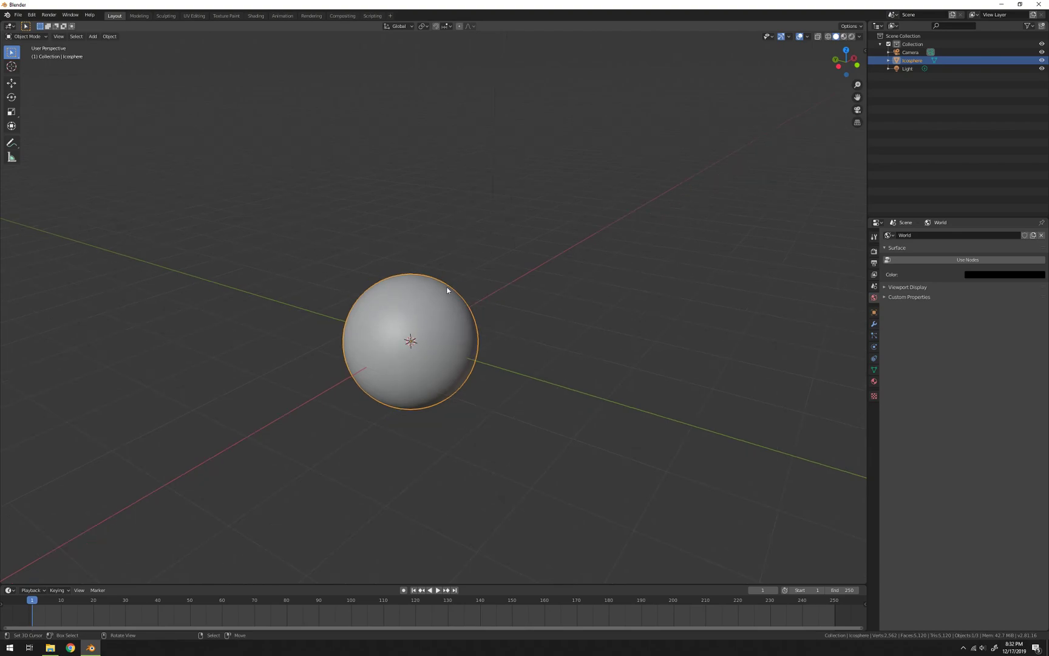
pyautogui.scroll(1, 577, 331)
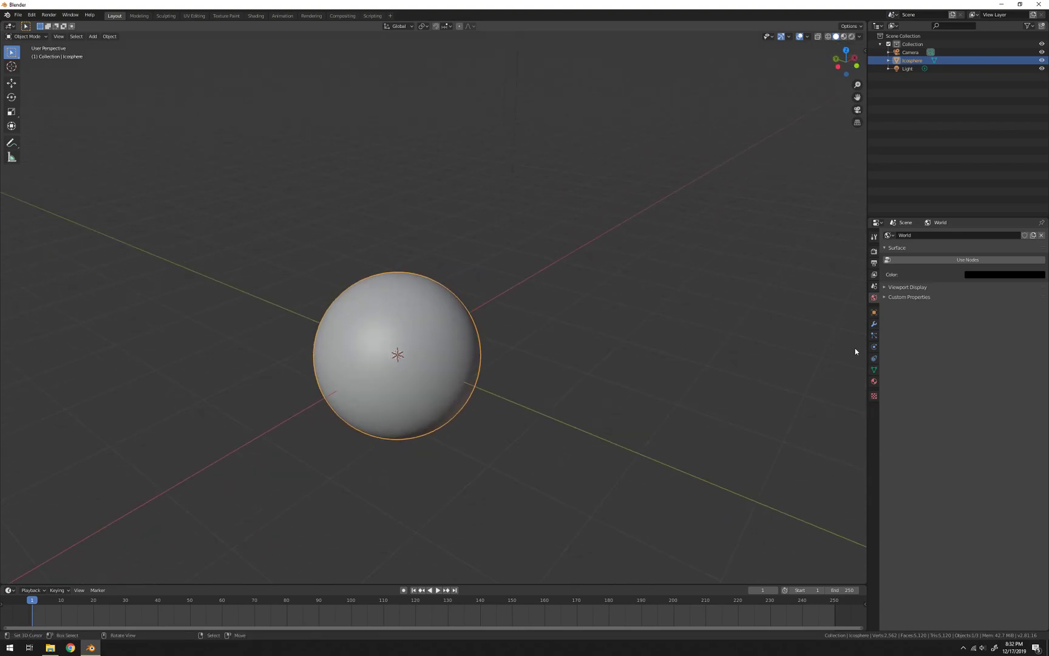
# Add a particle system of type Hair to the icosphere
pyautogui.click(875, 335)
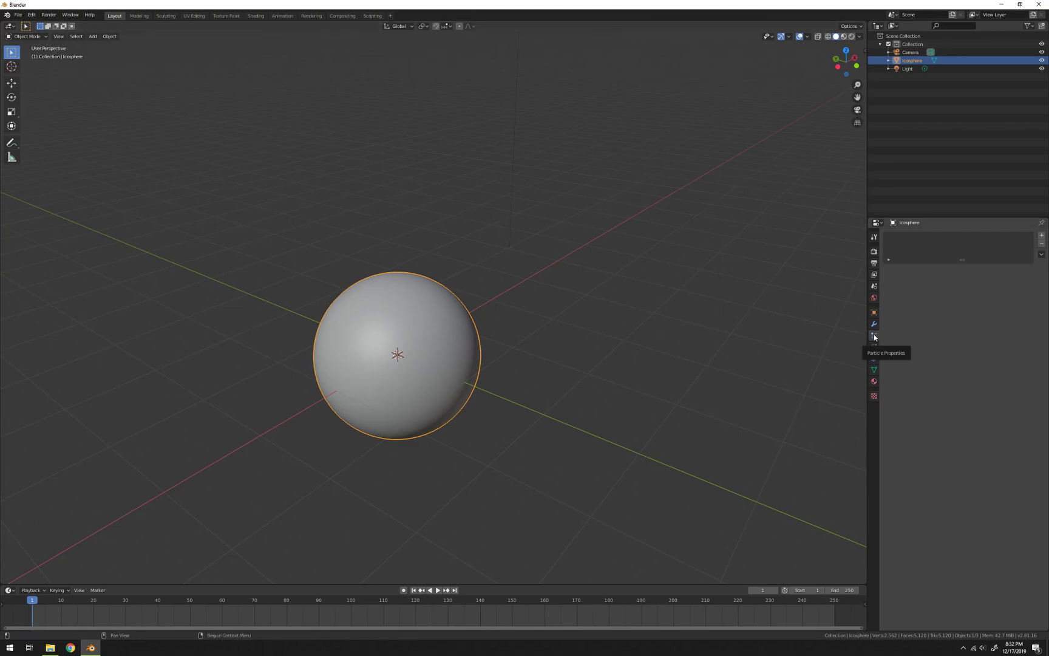
pyautogui.click(1043, 236)
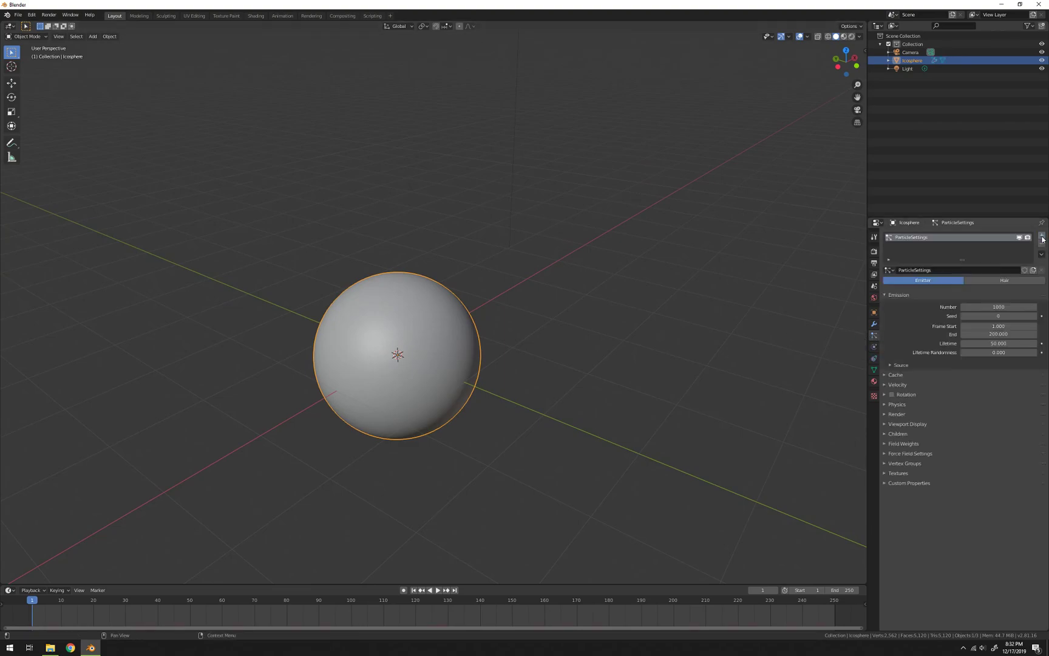
pyautogui.click(1005, 280)
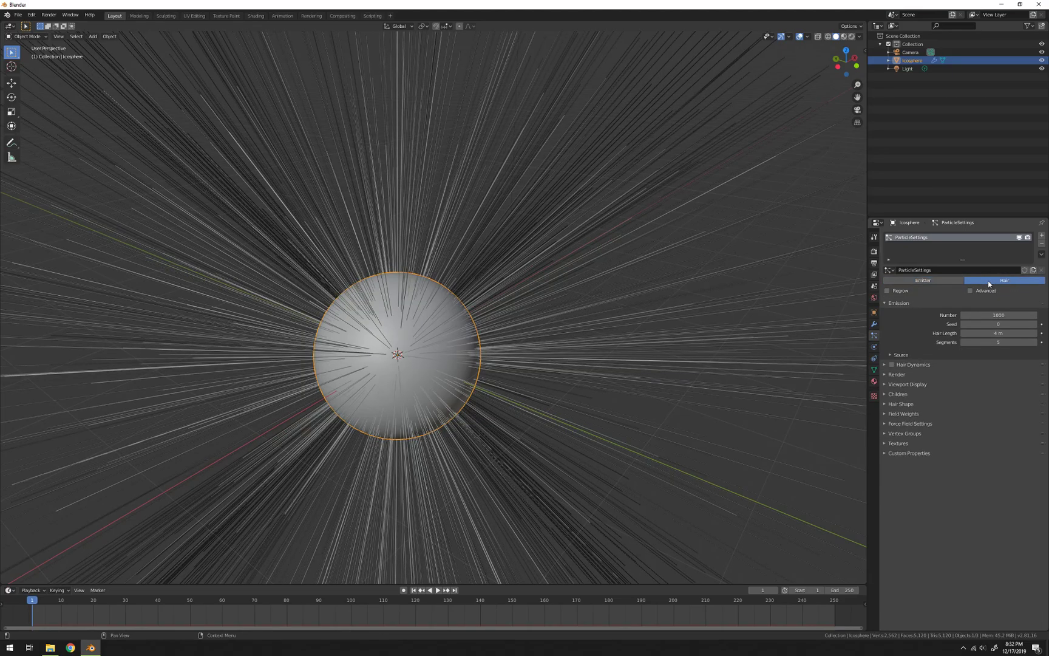
# Set the hair length of the icosphere's particle system to 10 m
pyautogui.scroll(-5, 803, 298)
pyautogui.moveTo(485, 307); pyautogui.dragTo(590, 317, button='middle')
pyautogui.scroll(3, 484, 303)
pyautogui.scroll(-4, 484, 304)
pyautogui.moveTo(998, 334); pyautogui.dragTo(1046, 334)
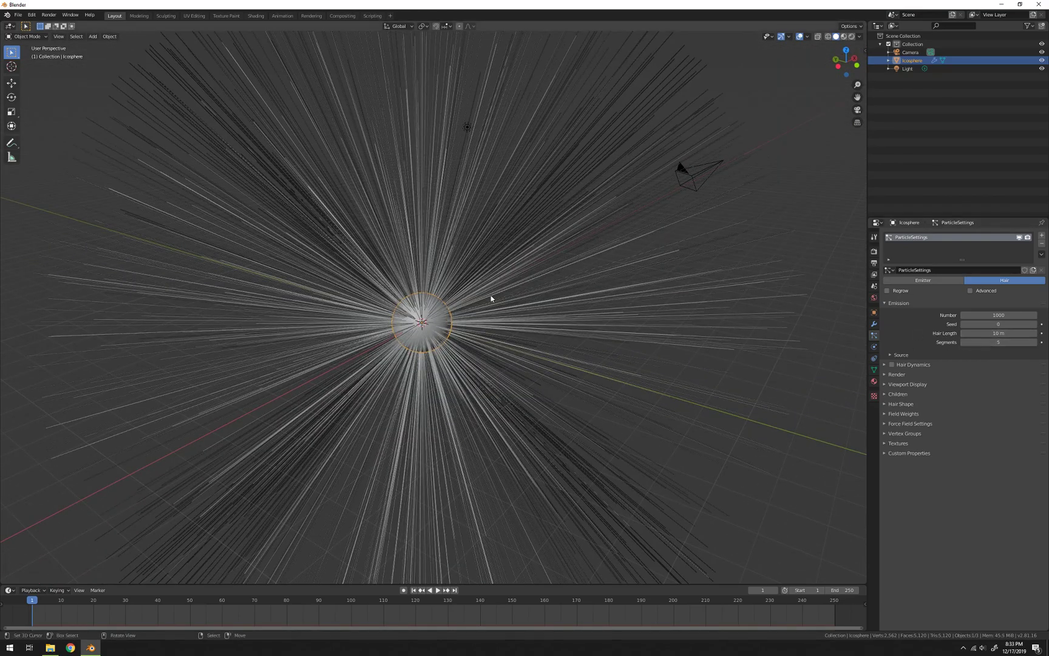
# Scale the icosphere down by a factor of about 0.45, and scale it back up by about 1.57
pyautogui.scroll(-4, 491, 299)
pyautogui.moveTo(487, 306); pyautogui.dragTo(583, 316, button='middle')
pyautogui.press('s')
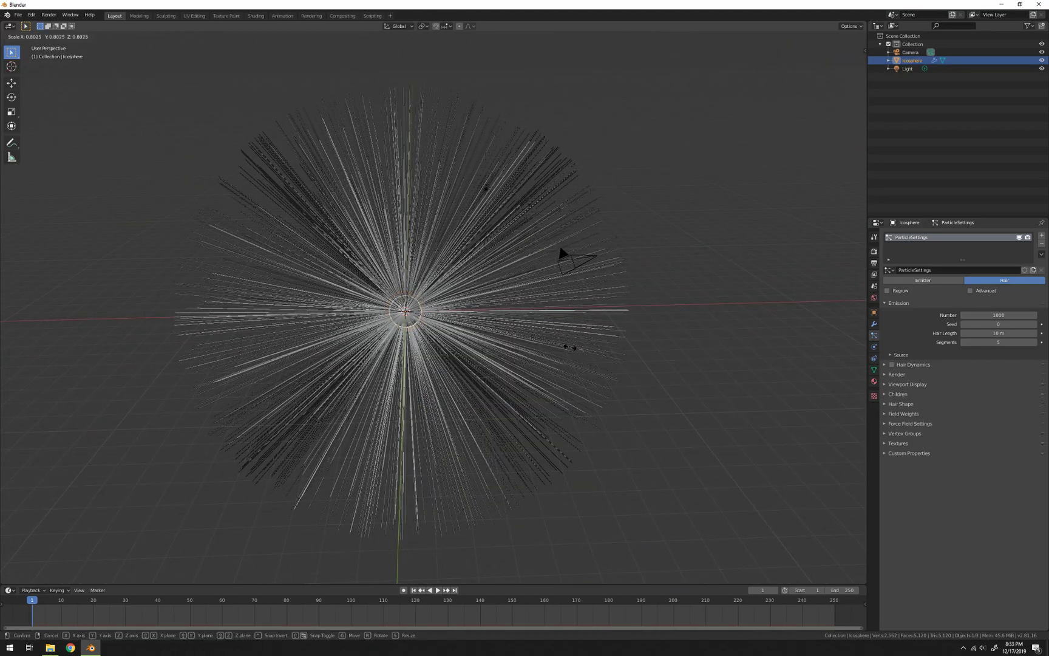
pyautogui.click(497, 335)
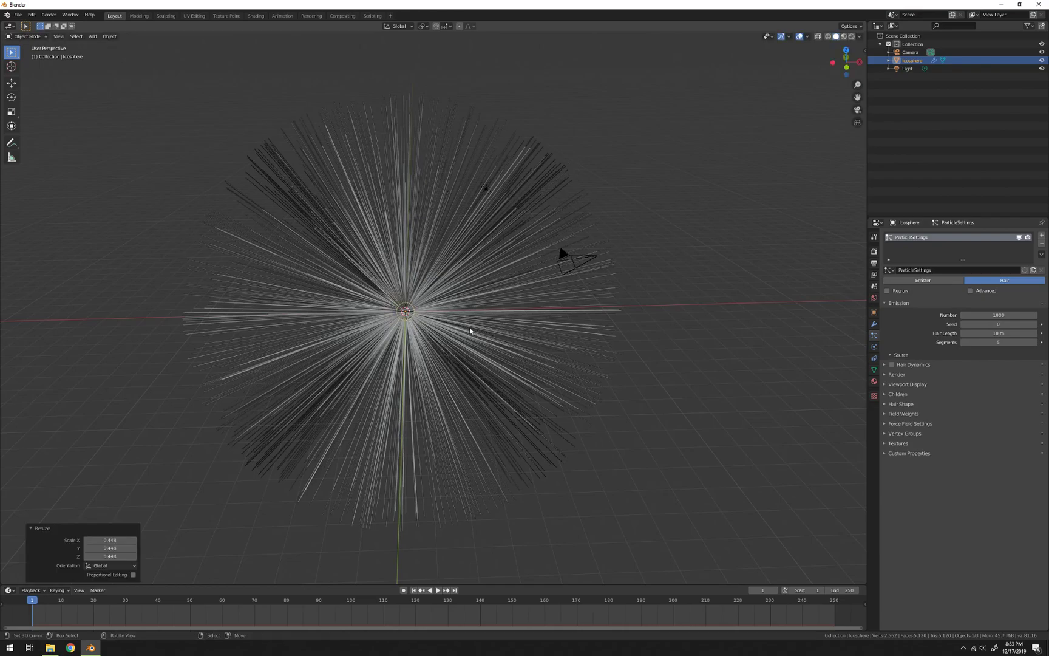
pyautogui.press('s')
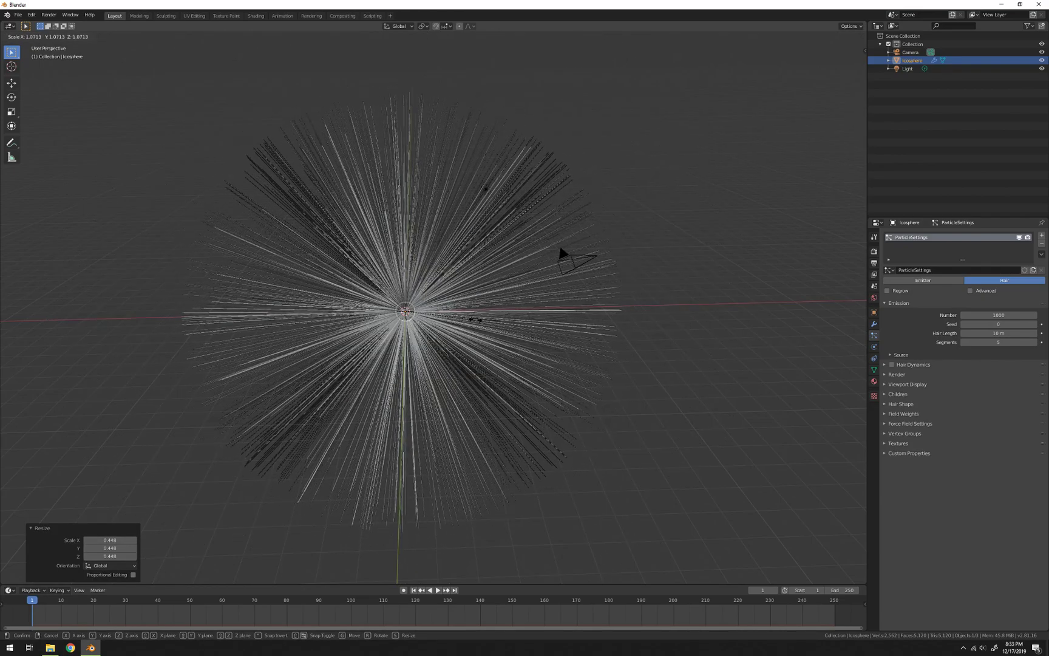
pyautogui.click(549, 314)
pyautogui.moveTo(548, 314); pyautogui.dragTo(654, 300, button='middle')
pyautogui.moveTo(562, 328); pyautogui.dragTo(529, 314, button='middle')
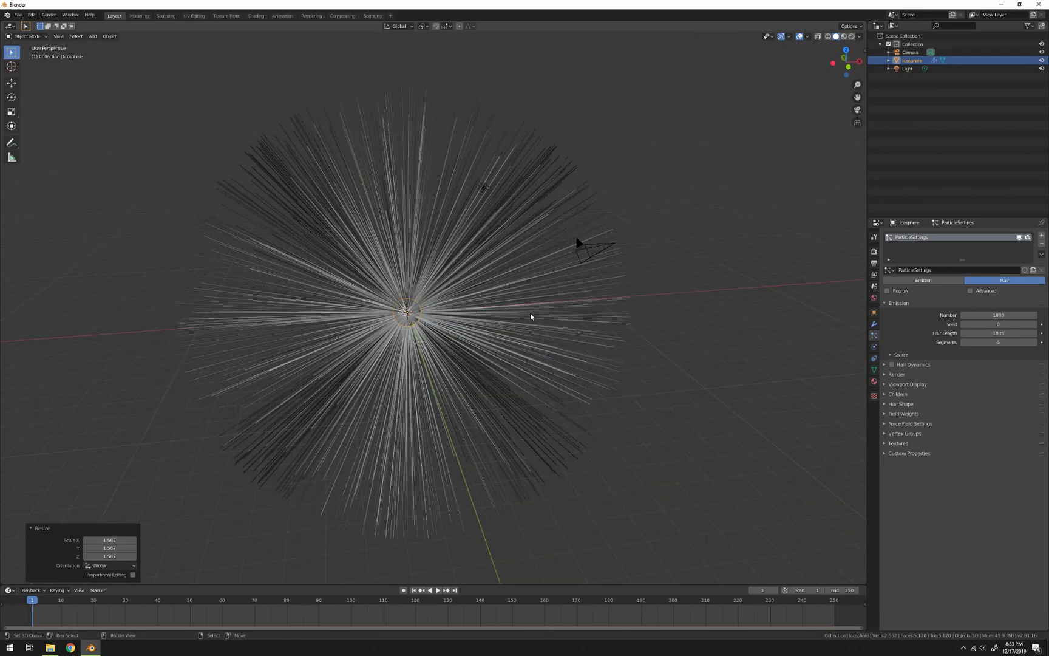
# Delete the scene's light and reselect the icosphere
pyautogui.click(484, 187)
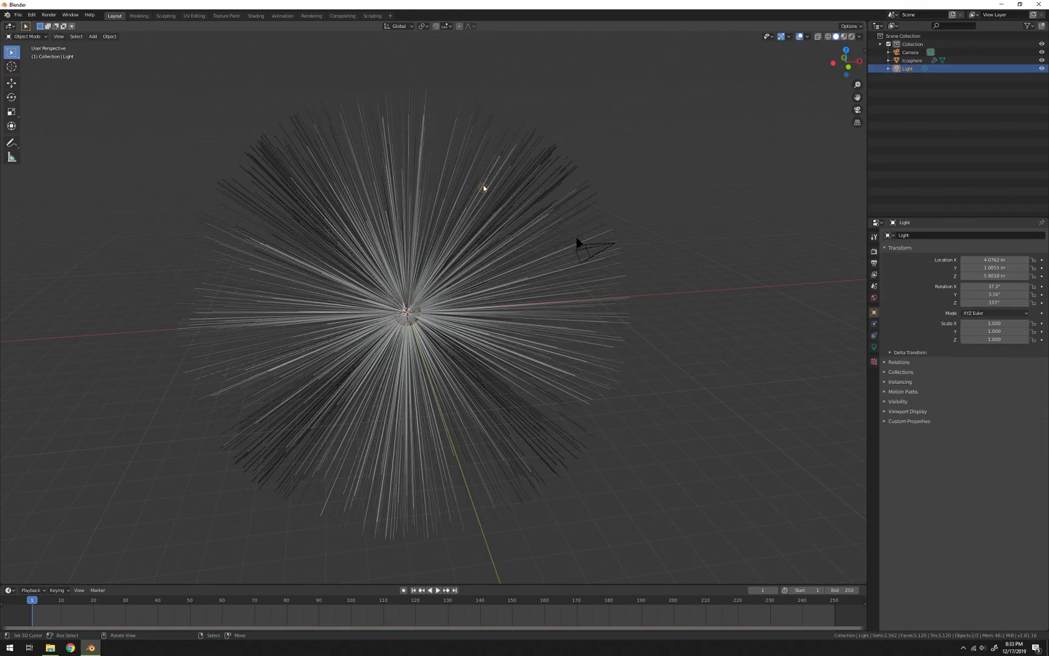
pyautogui.press('x')
pyautogui.click(485, 192)
pyautogui.moveTo(484, 192); pyautogui.dragTo(623, 287, button='middle')
pyautogui.click(489, 285)
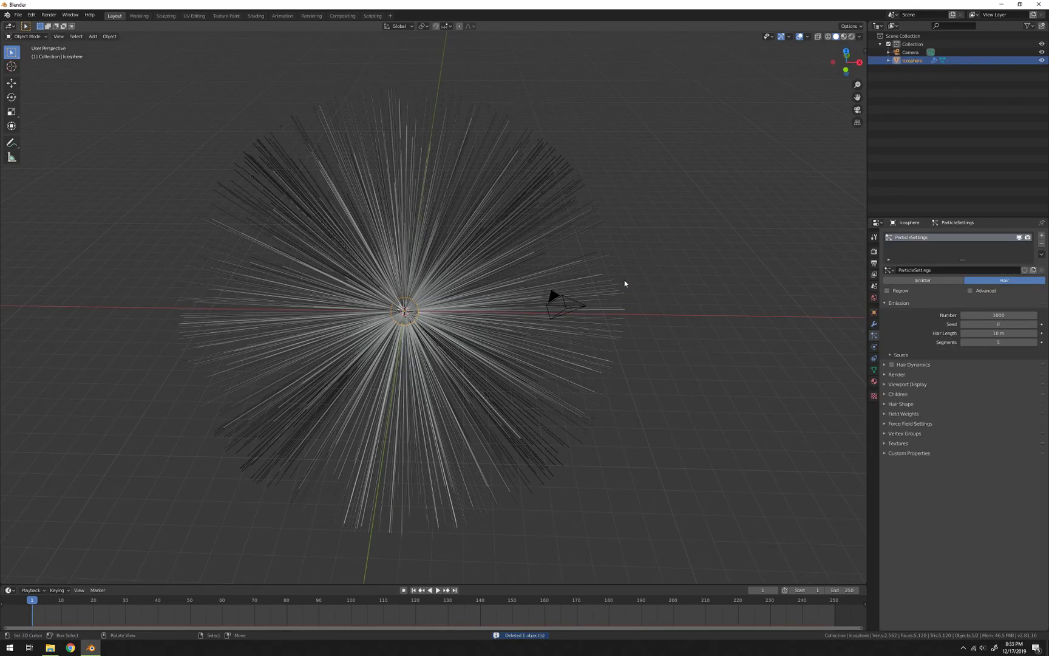
# Add a Turbulence force field at the center of the hair-covered sphere
pyautogui.moveTo(402, 320)
pyautogui.mouseDown(button='middle')
pyautogui.moveTo(413, 308)
pyautogui.moveTo(399, 316)
pyautogui.mouseUp(button='middle')
pyautogui.keyDown('shift'); pyautogui.moveTo(661, 296); pyautogui.dragTo(598, 336, button='middle'); pyautogui.keyUp('shift')
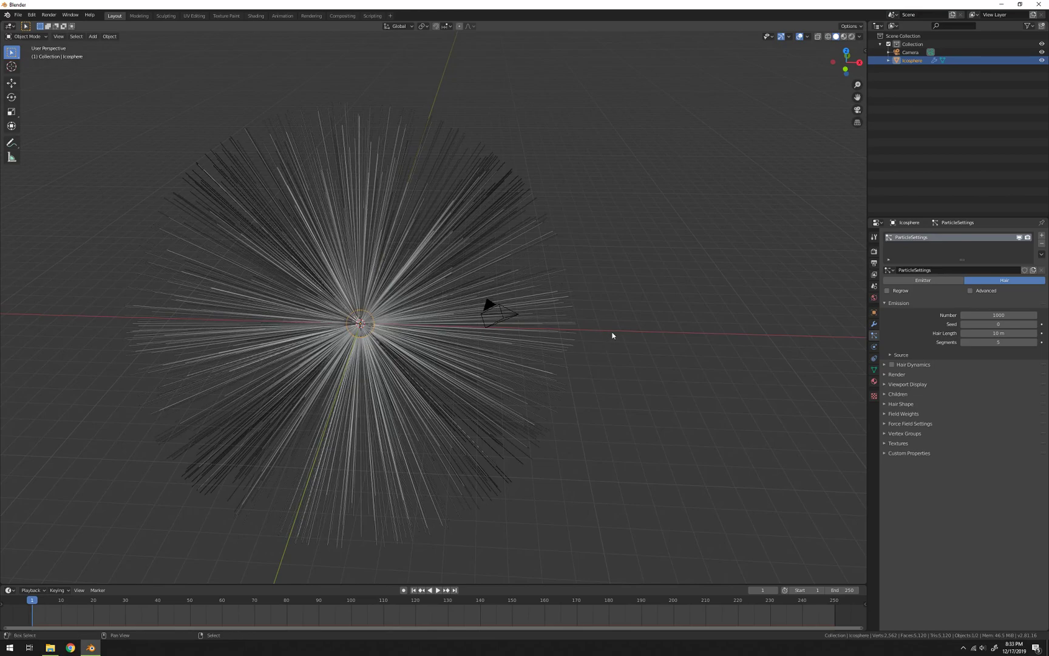
pyautogui.hotkey('shift', 'a')
pyautogui.moveTo(611, 425)
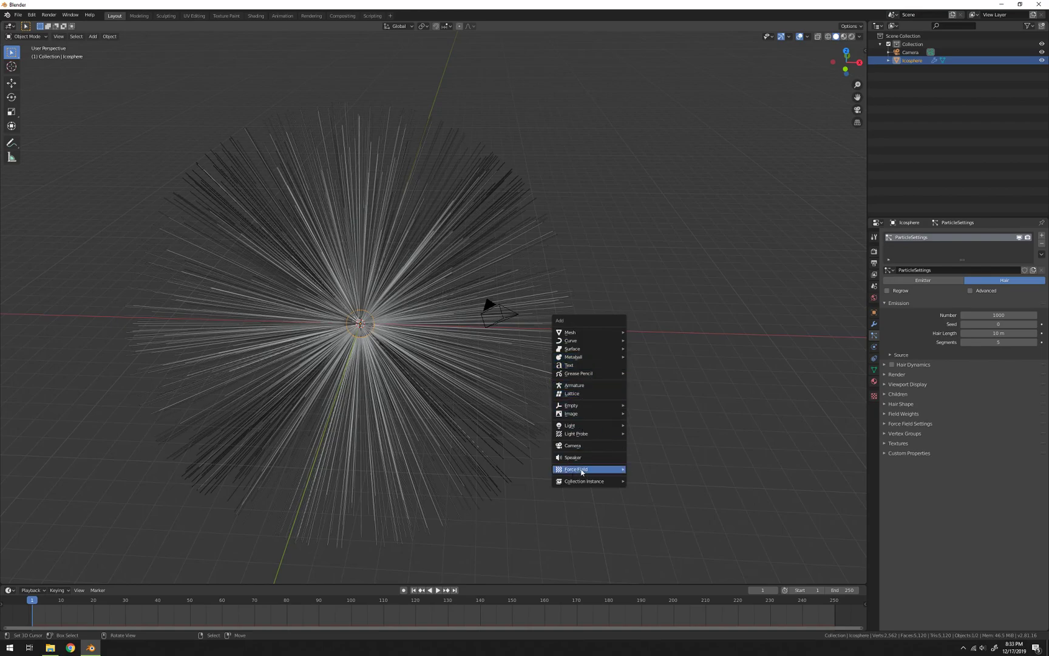
pyautogui.moveTo(578, 471)
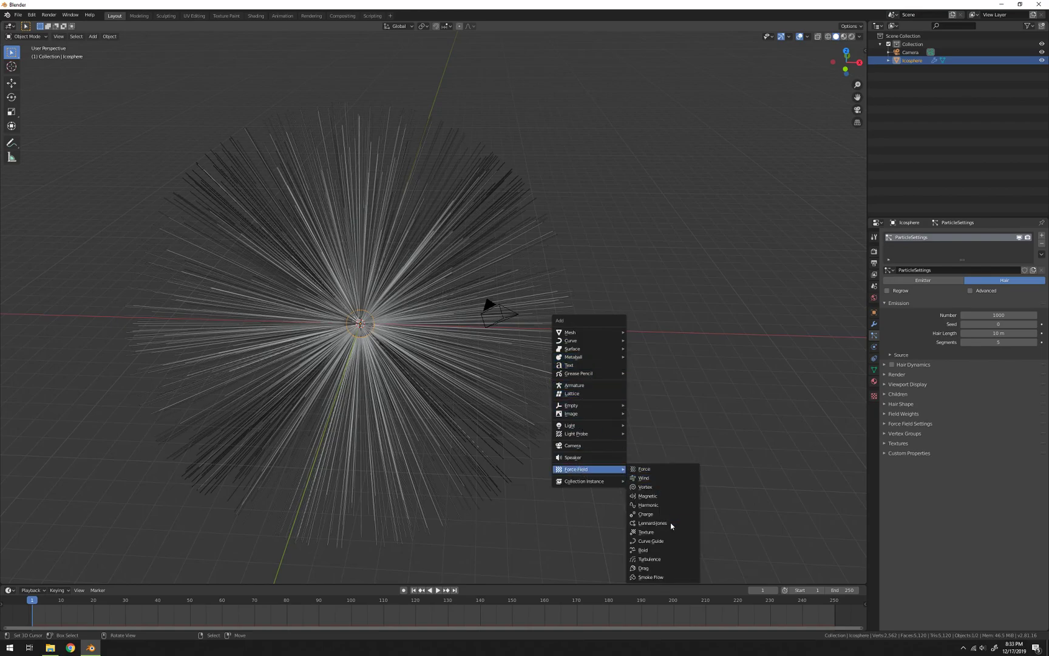
pyautogui.click(663, 560)
# Move the turbulence field about 15 m along the X axis, outside the hair
pyautogui.click(11, 83)
pyautogui.moveTo(392, 328); pyautogui.dragTo(689, 336)
pyautogui.moveTo(689, 335); pyautogui.dragTo(681, 350, button='middle')
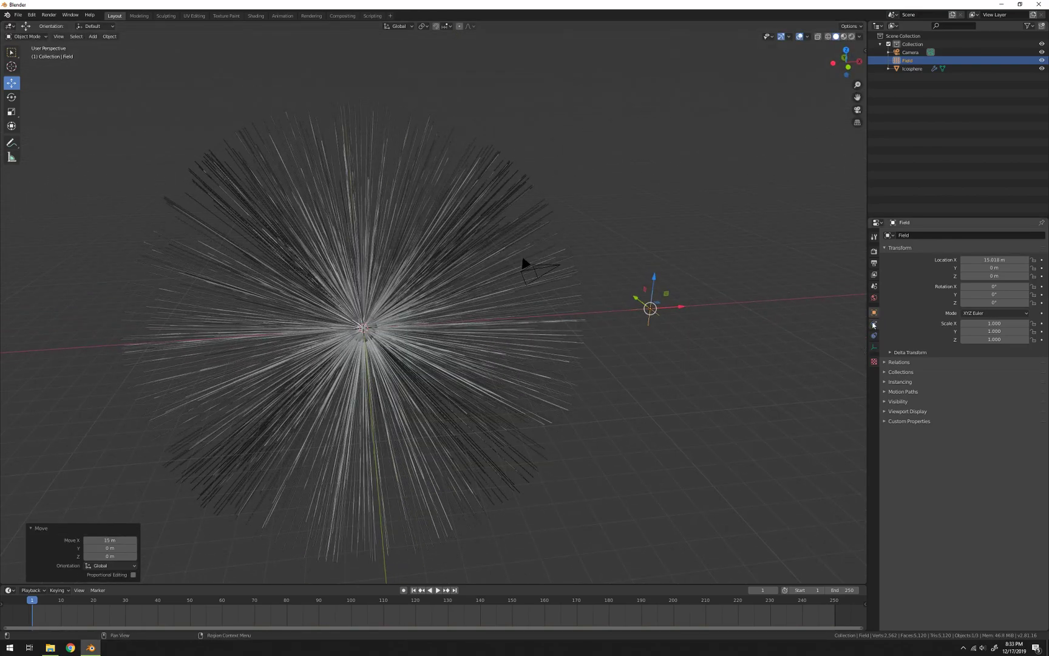
# Set the turbulence field's strength to about 63.2
pyautogui.click(874, 324)
pyautogui.moveTo(850, 340); pyautogui.dragTo(644, 328, button='middle')
pyautogui.moveTo(985, 307); pyautogui.dragTo(1019, 307)
pyautogui.moveTo(353, 346); pyautogui.dragTo(479, 316, button='middle')
pyautogui.scroll(4, 475, 328)
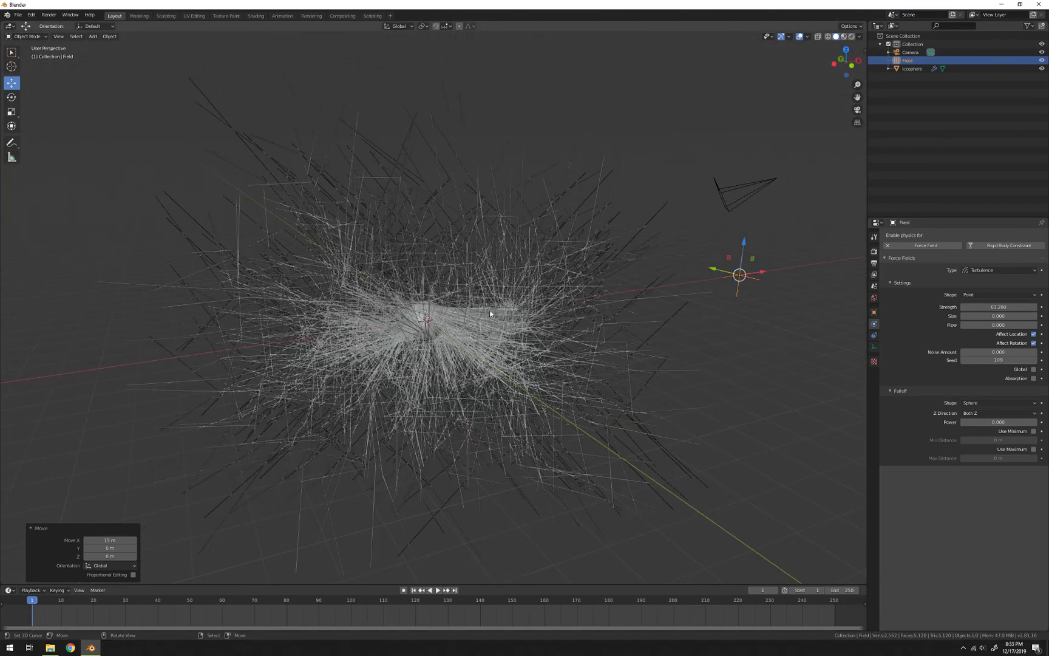
# Set the render path steps of the icosphere's hair particles to 6
pyautogui.click(425, 321)
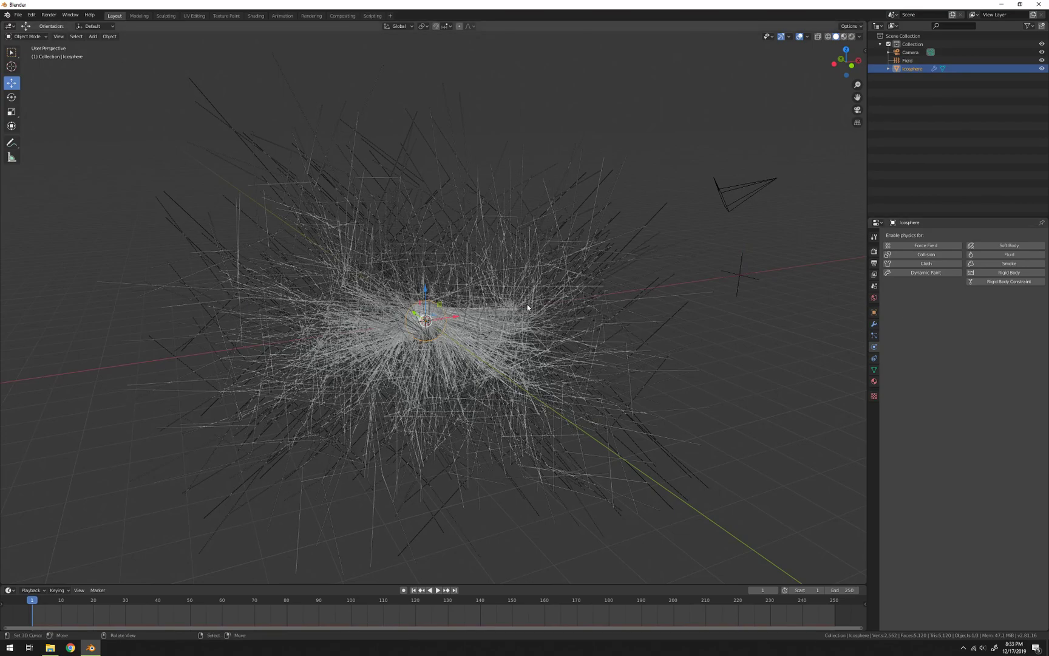
pyautogui.click(874, 336)
pyautogui.click(897, 374)
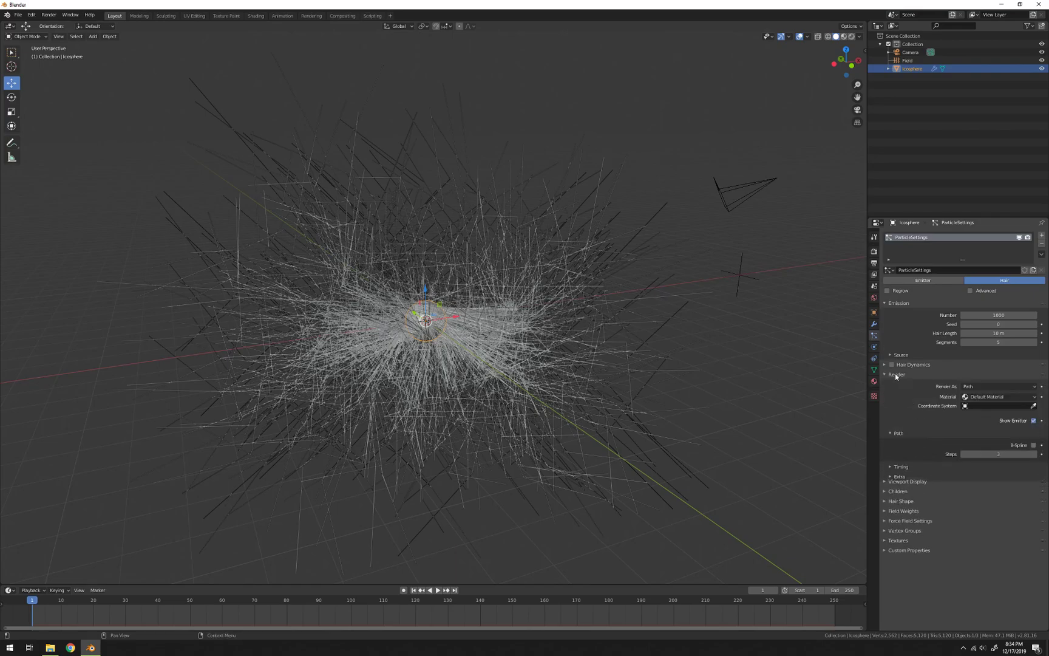
pyautogui.moveTo(307, 285); pyautogui.dragTo(386, 327, button='middle')
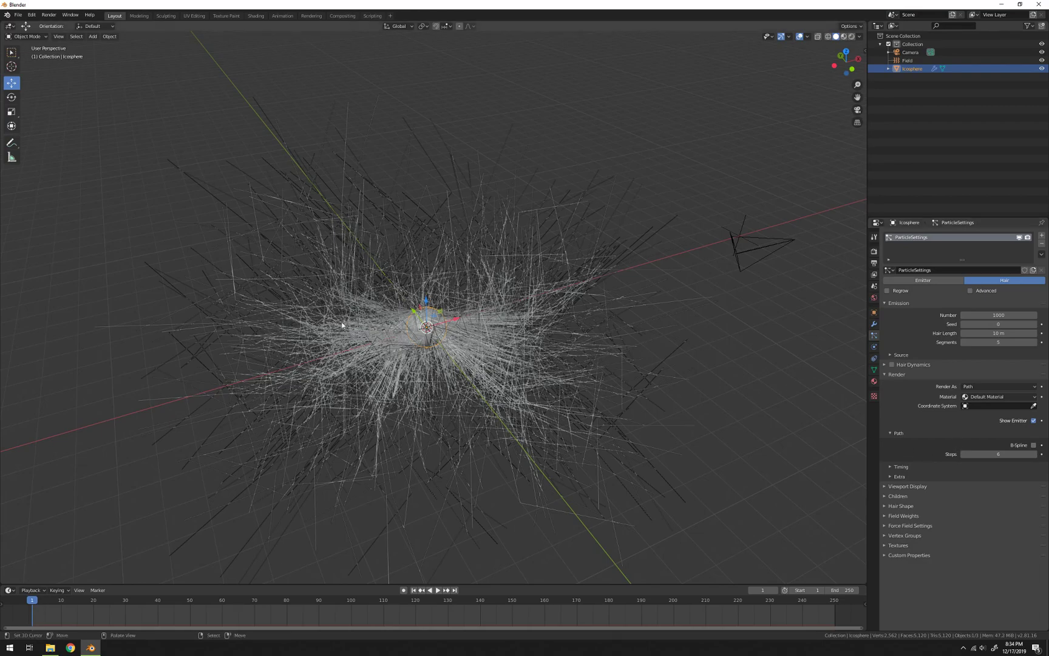
# Set the hair particles' viewport display strand steps to 6 and inspect the strands from several angles
pyautogui.click(905, 486)
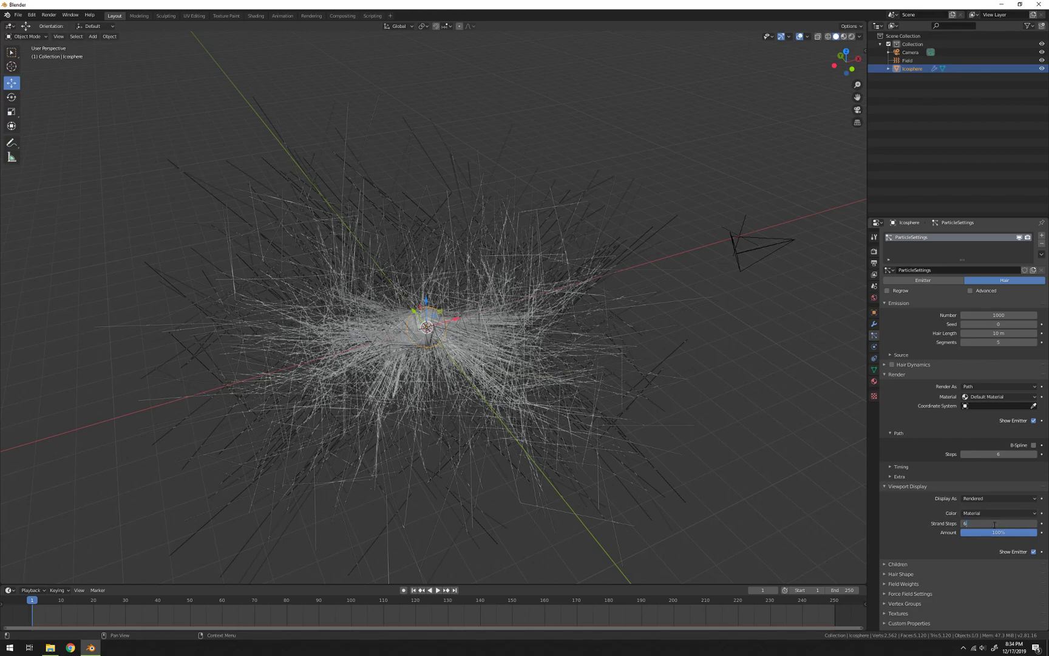
pyautogui.press('Return')
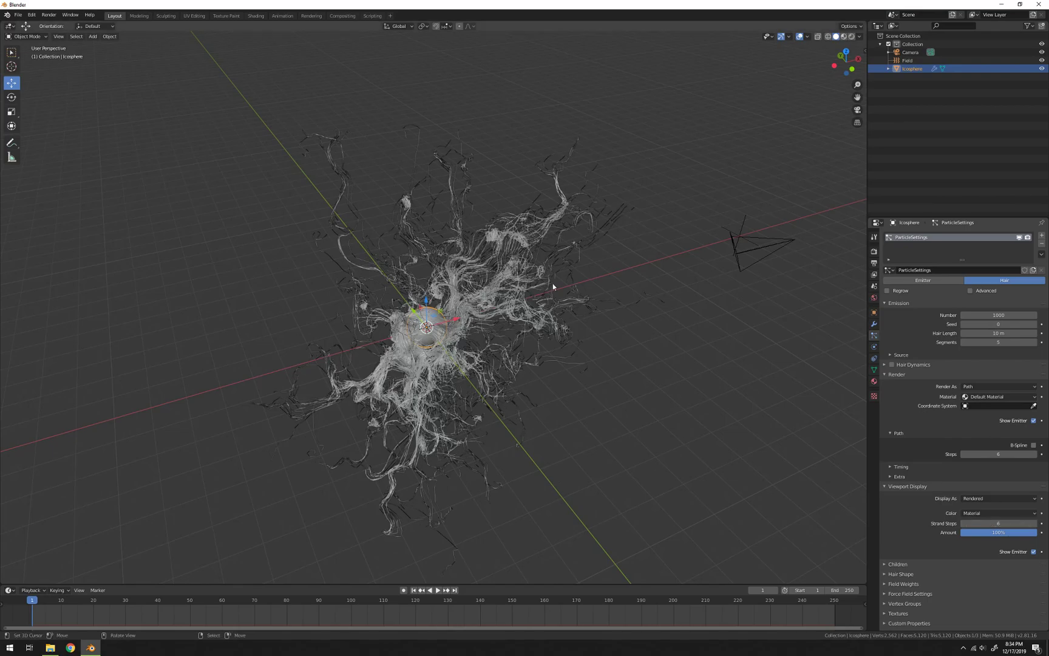
pyautogui.moveTo(432, 390); pyautogui.dragTo(540, 318, button='middle')
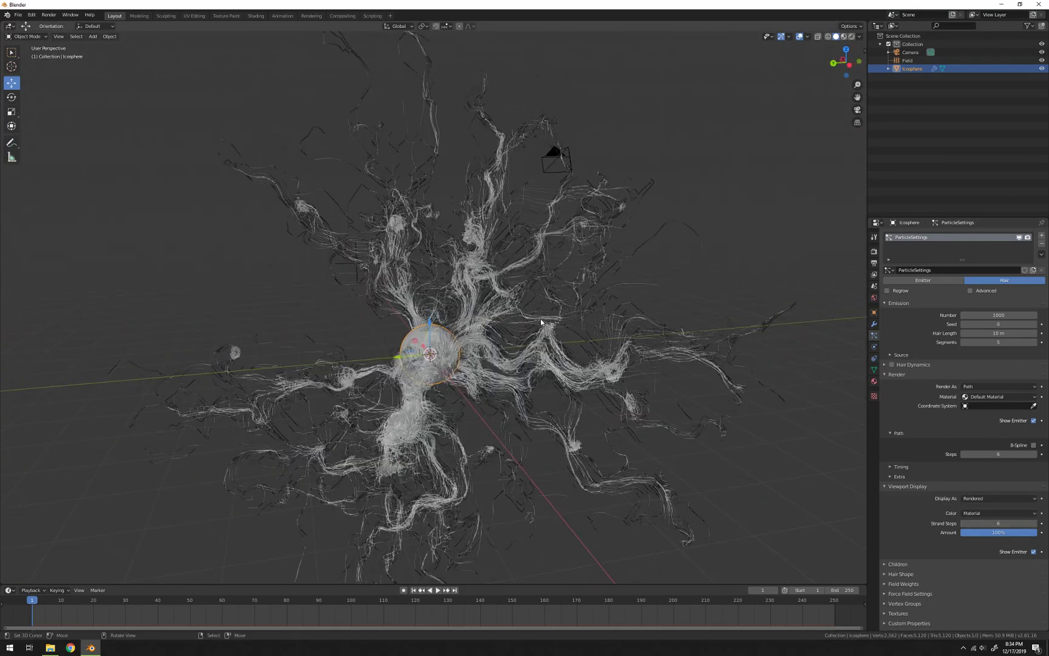
pyautogui.moveTo(639, 364); pyautogui.dragTo(557, 366, button='middle')
pyautogui.moveTo(672, 297); pyautogui.dragTo(766, 317, button='middle')
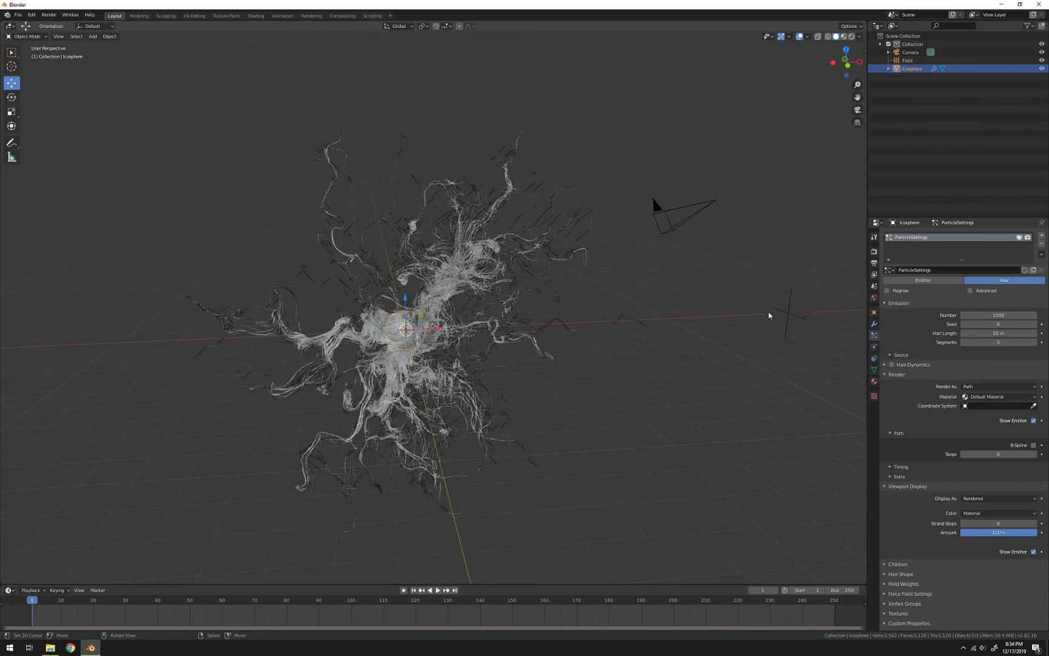
# Try moving the turbulence field closer to the sphere to see how the hair responds
pyautogui.click(791, 315)
pyautogui.press('g')
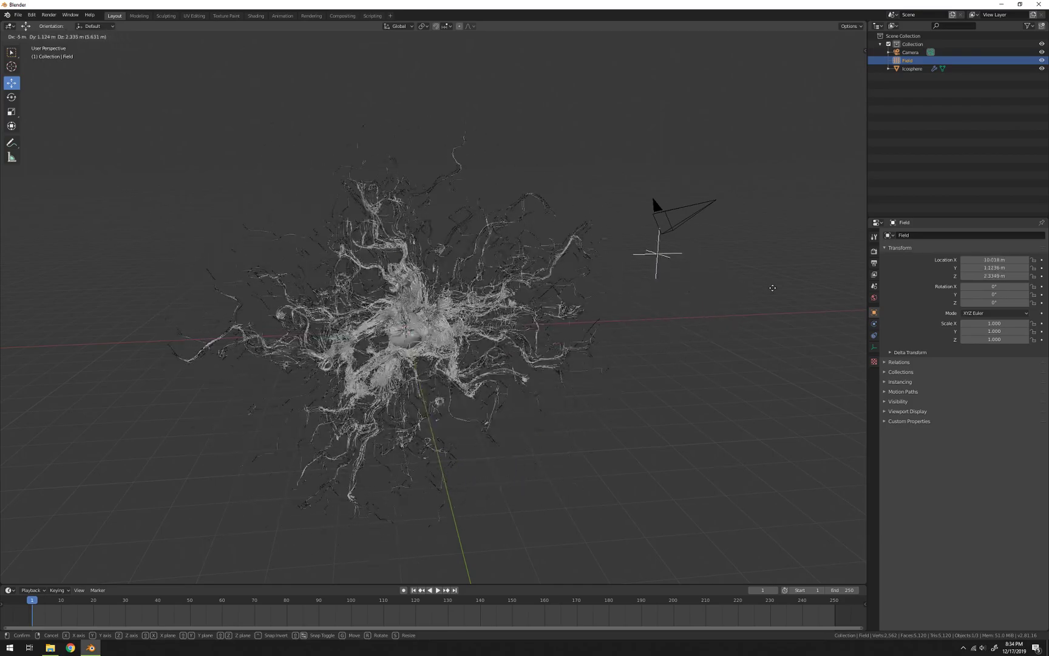
pyautogui.rightClick(775, 289)
# Reduce the turbulence field's strength to about 31.8
pyautogui.moveTo(578, 307); pyautogui.dragTo(609, 319, button='middle')
pyautogui.scroll(4, 464, 338)
pyautogui.moveTo(463, 339)
pyautogui.mouseDown(button='middle')
pyautogui.moveTo(489, 356)
pyautogui.moveTo(422, 340)
pyautogui.moveTo(460, 347)
pyautogui.mouseUp(button='middle')
pyautogui.scroll(-4, 440, 343)
pyautogui.scroll(4, 440, 342)
pyautogui.scroll(-2, 460, 346)
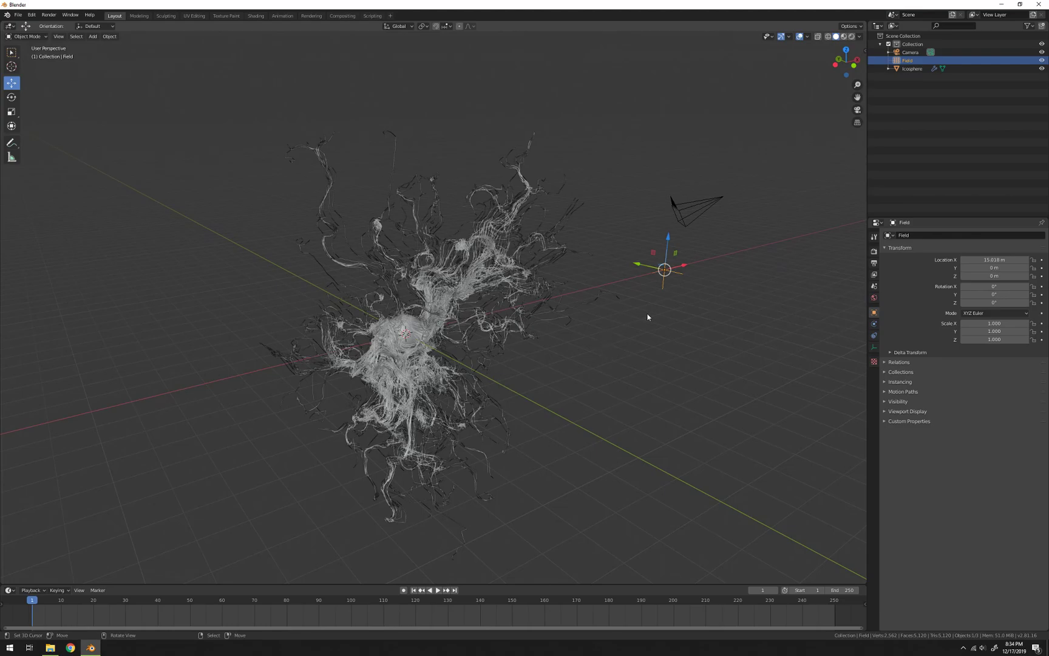
pyautogui.click(875, 324)
pyautogui.scroll(2, 759, 344)
pyautogui.moveTo(759, 345); pyautogui.dragTo(753, 345, button='middle')
pyautogui.scroll(-2, 752, 344)
pyautogui.moveTo(1015, 306)
pyautogui.mouseDown()
pyautogui.moveTo(984, 306)
pyautogui.moveTo(1008, 307)
pyautogui.moveTo(996, 307)
pyautogui.mouseUp()
pyautogui.moveTo(601, 285); pyautogui.dragTo(584, 286, button='middle')
# Set the turbulence field's size to 0.01
pyautogui.moveTo(1006, 316)
pyautogui.mouseDown()
pyautogui.moveTo(1021, 316)
pyautogui.moveTo(996, 317)
pyautogui.mouseUp()
pyautogui.moveTo(480, 315)
pyautogui.mouseDown(button='middle')
pyautogui.moveTo(520, 308)
pyautogui.moveTo(487, 314)
pyautogui.mouseUp(button='middle')
pyautogui.scroll(2, 488, 314)
pyautogui.scroll(-1, 487, 314)
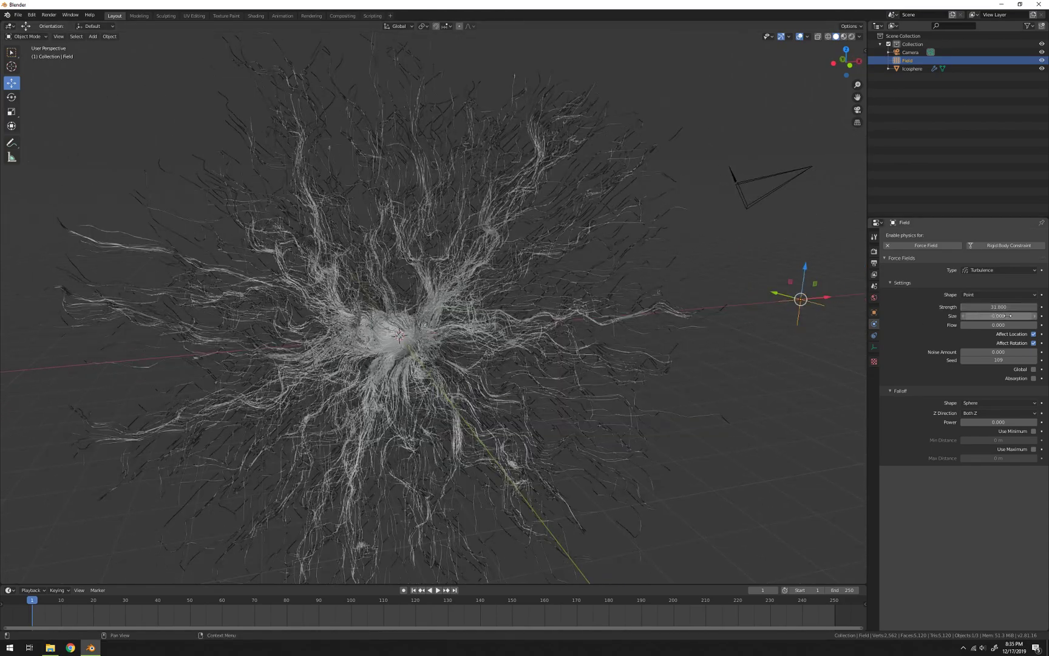
pyautogui.click(1035, 316)
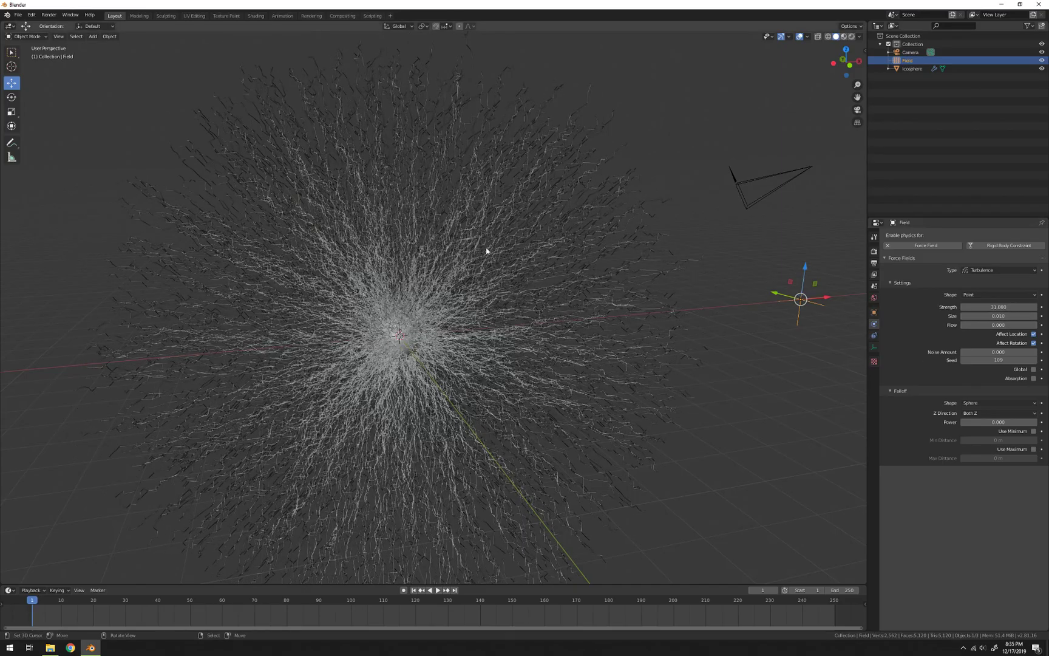
# Increase the turbulence field's size to about 2.37
pyautogui.moveTo(448, 309); pyautogui.dragTo(476, 313, button='middle')
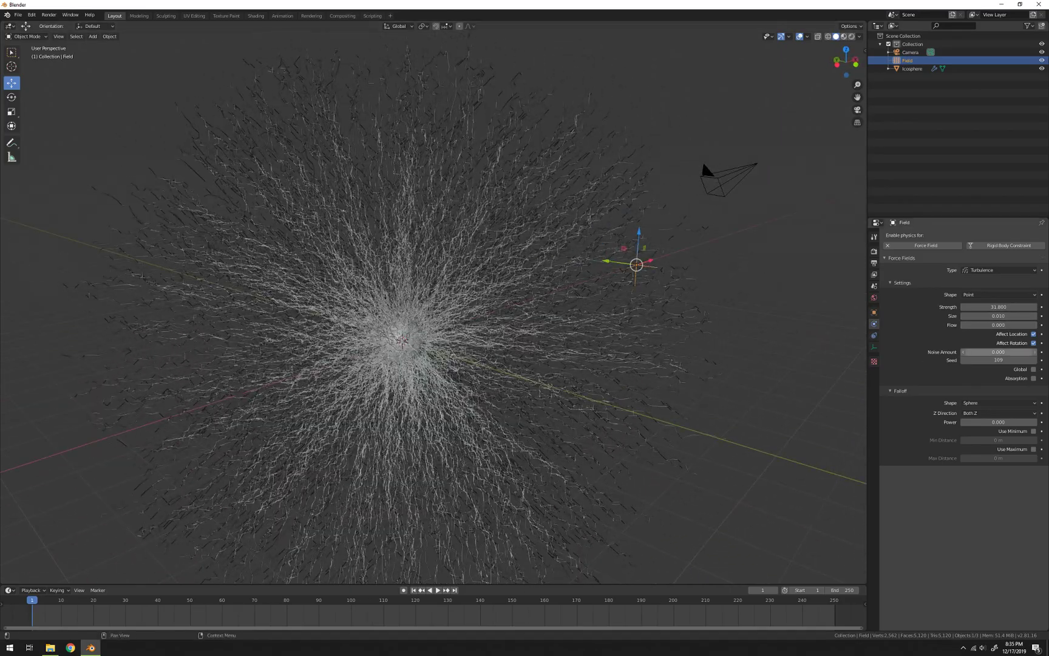
pyautogui.moveTo(976, 317); pyautogui.dragTo(1025, 316)
pyautogui.moveTo(498, 325)
pyautogui.mouseDown(button='middle')
pyautogui.moveTo(468, 296)
pyautogui.moveTo(619, 339)
pyautogui.moveTo(455, 314)
pyautogui.moveTo(506, 326)
pyautogui.mouseUp(button='middle')
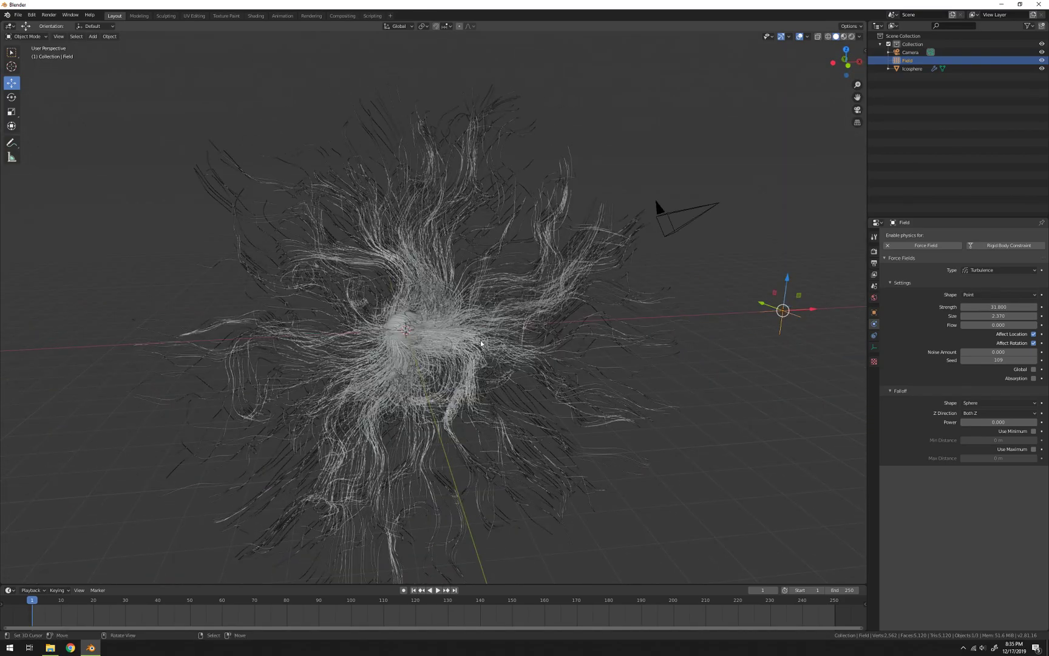
pyautogui.moveTo(458, 357); pyautogui.dragTo(428, 330, button='middle')
# Select the icosphere, show the render settings, and switch the viewport to rendered shading
pyautogui.click(397, 316)
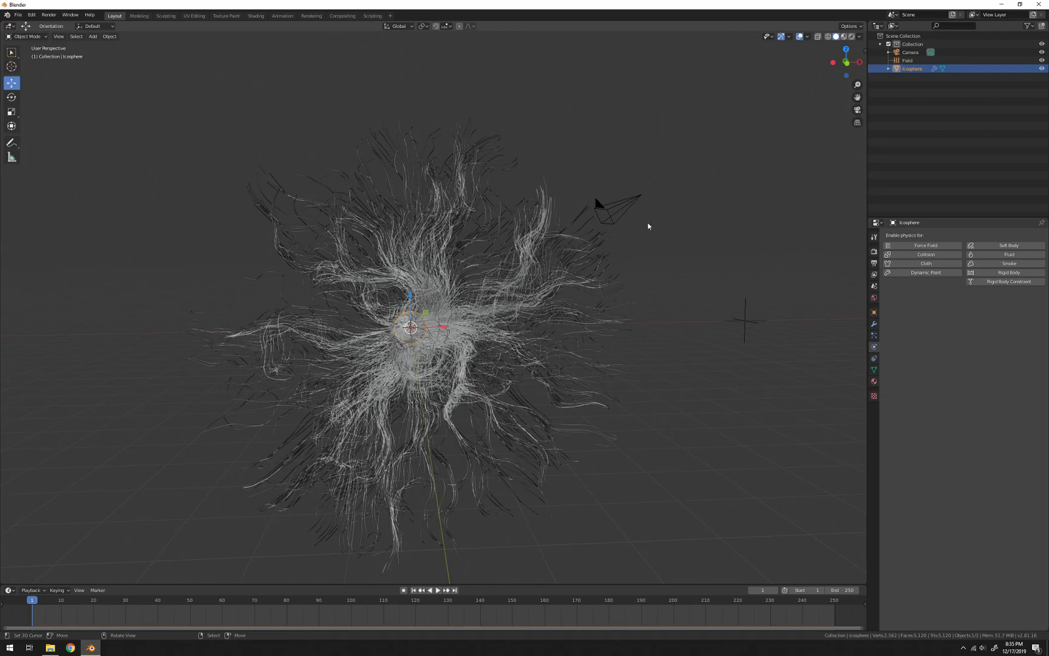
pyautogui.click(874, 251)
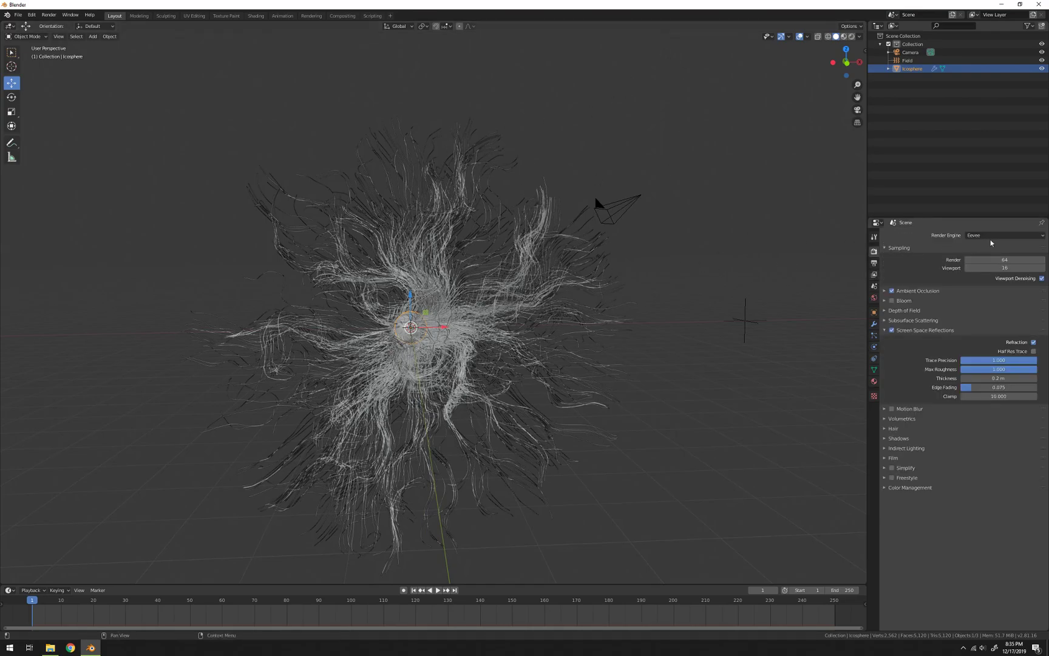
pyautogui.moveTo(547, 291); pyautogui.dragTo(517, 310, button='middle')
pyautogui.moveTo(419, 320); pyautogui.dragTo(516, 300, button='middle')
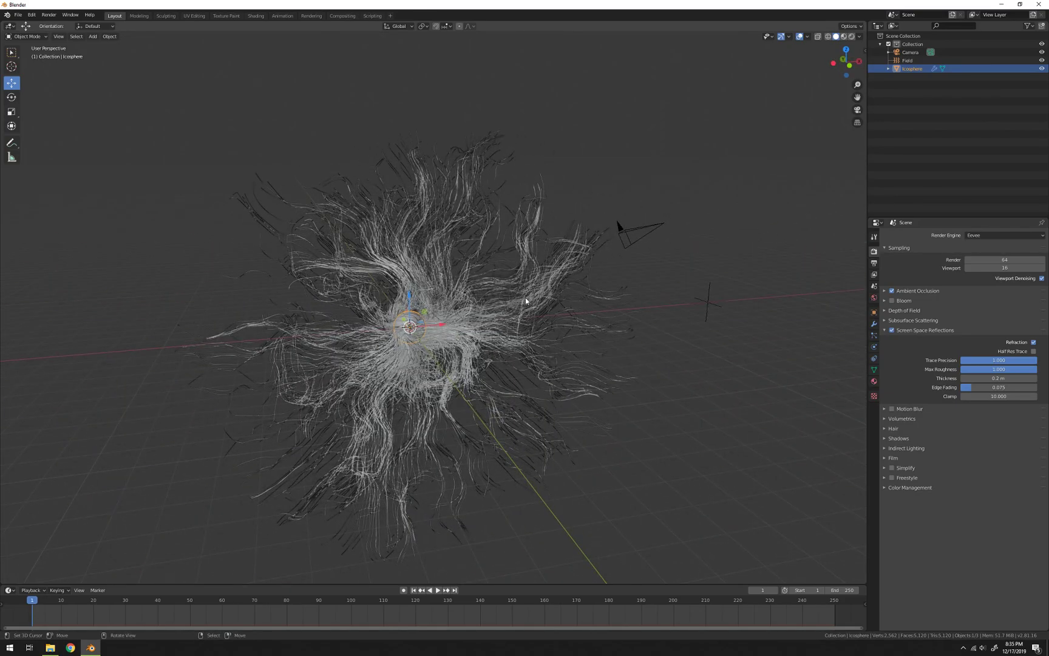
pyautogui.moveTo(569, 276); pyautogui.dragTo(601, 261, button='middle')
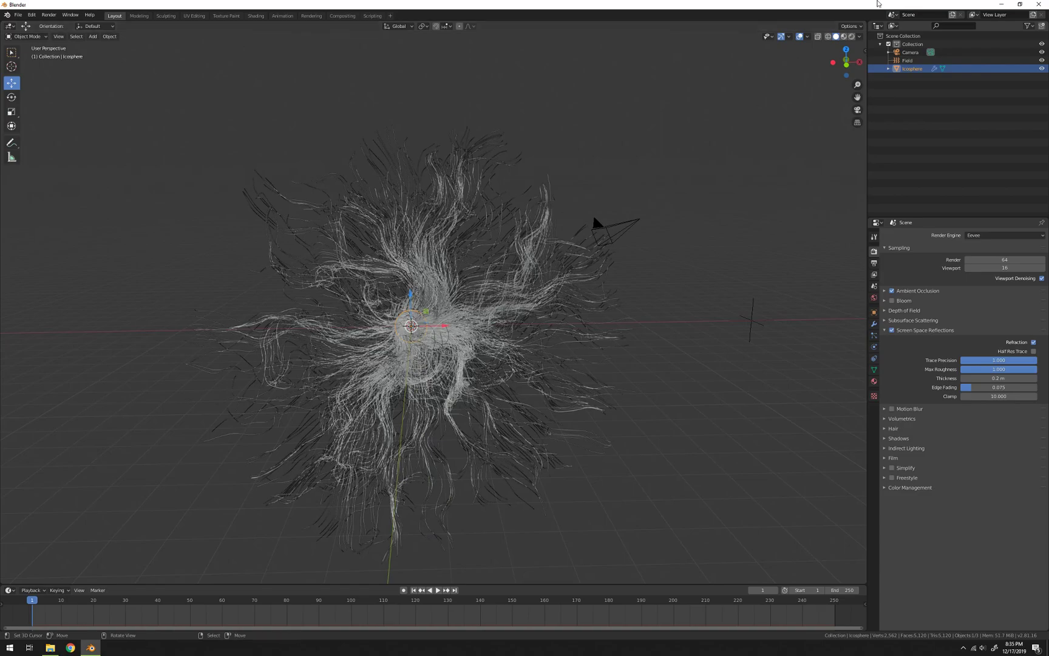
pyautogui.click(852, 36)
pyautogui.moveTo(384, 238); pyautogui.dragTo(511, 328, button='middle')
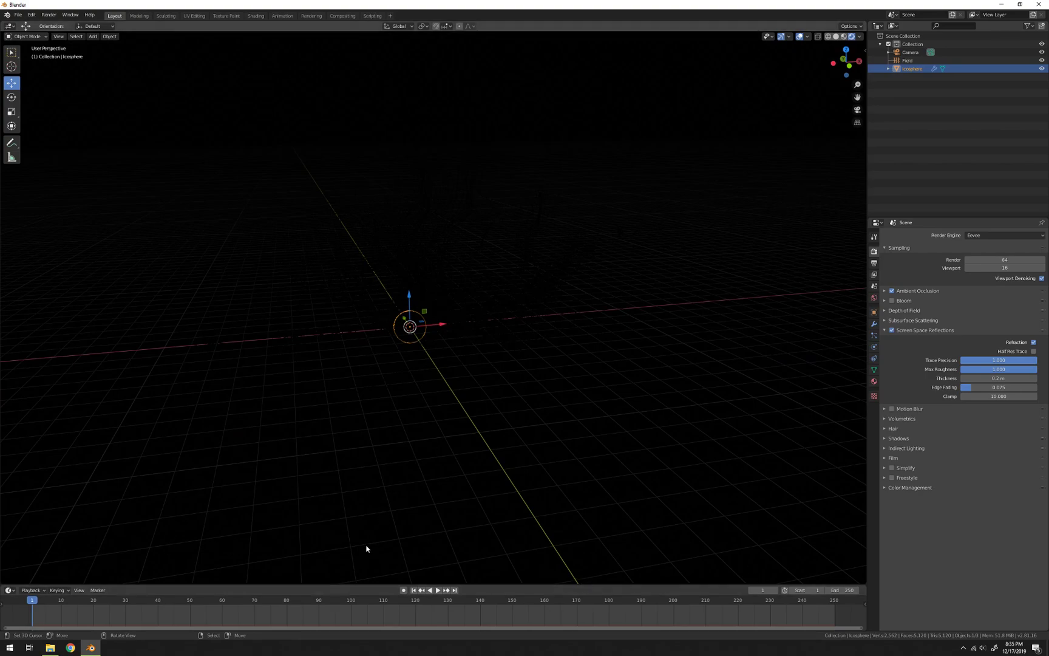
# Enlarge the timeline area to about 40 percent of the window height and change it to the Shader Editor
pyautogui.moveTo(541, 584); pyautogui.dragTo(580, 376)
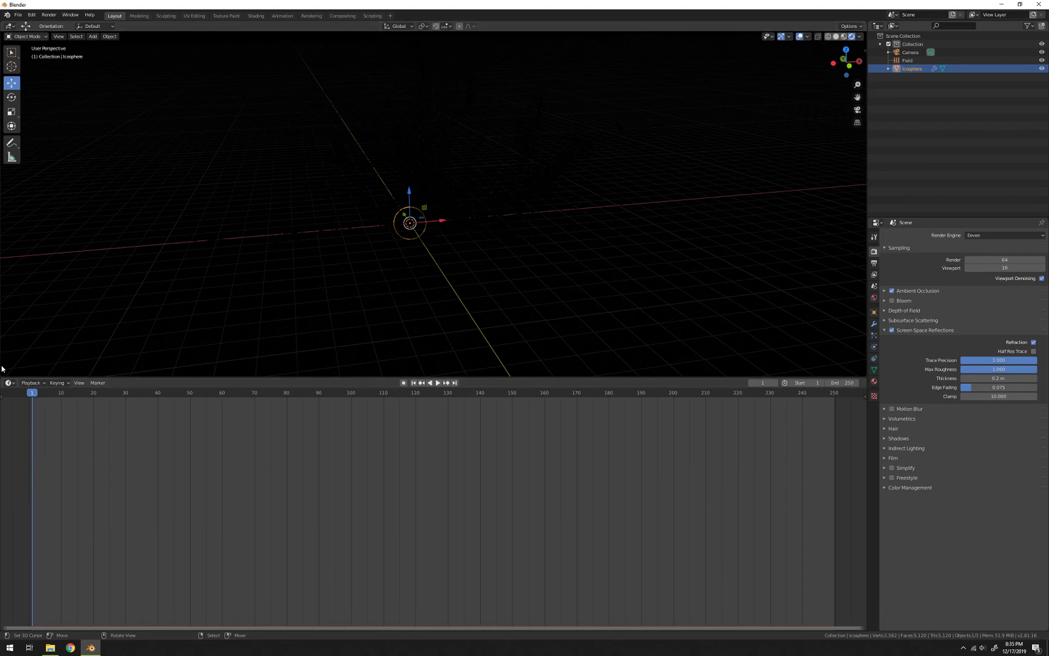
pyautogui.click(9, 382)
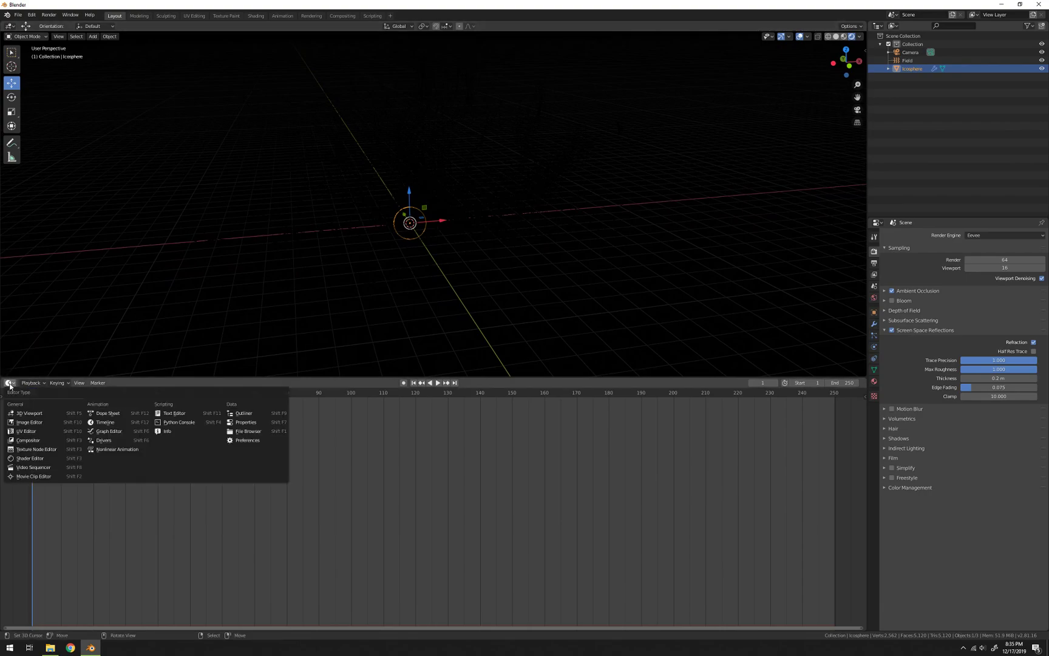
pyautogui.click(37, 459)
pyautogui.click(449, 383)
# Delete the Principled BSDF node from the icosphere's material
pyautogui.scroll(4, 333, 484)
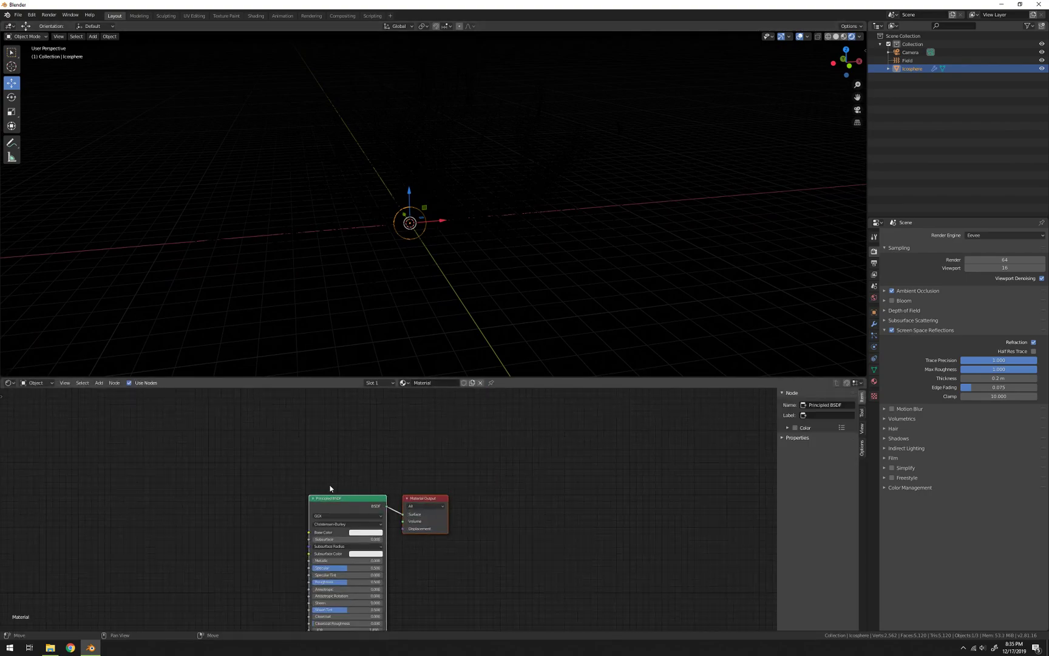
pyautogui.moveTo(317, 506); pyautogui.dragTo(398, 473, button='middle')
pyautogui.click(412, 469)
pyautogui.scroll(1, 431, 466)
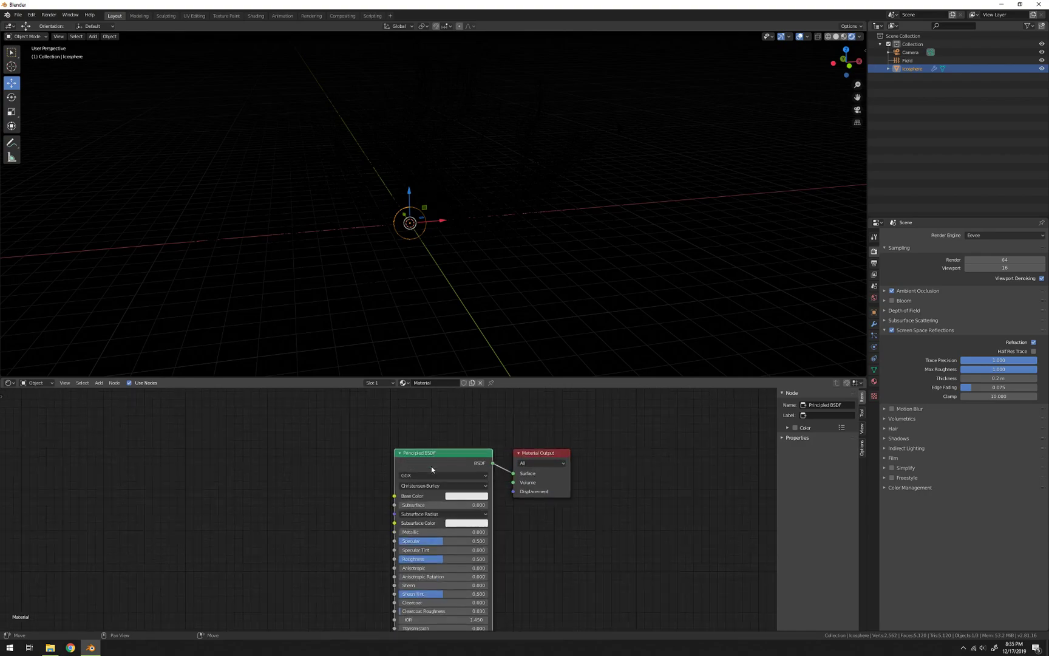
pyautogui.press('x')
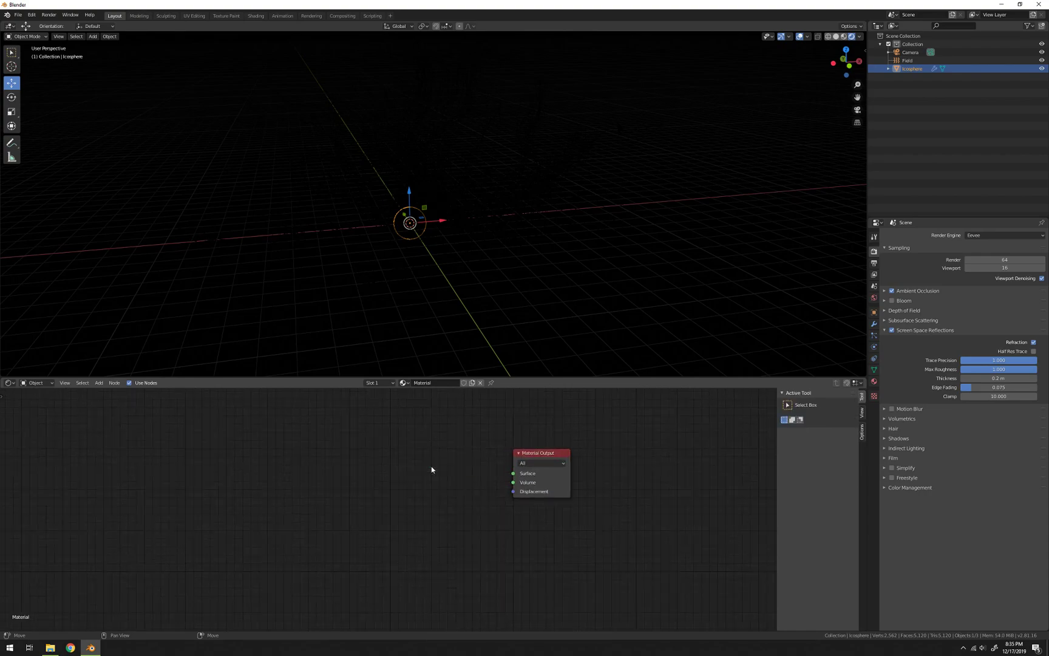
# Add an Emission shader to the material and connect it to the Material Output's Surface input
pyautogui.hotkey('shift', 'a')
pyautogui.moveTo(400, 537)
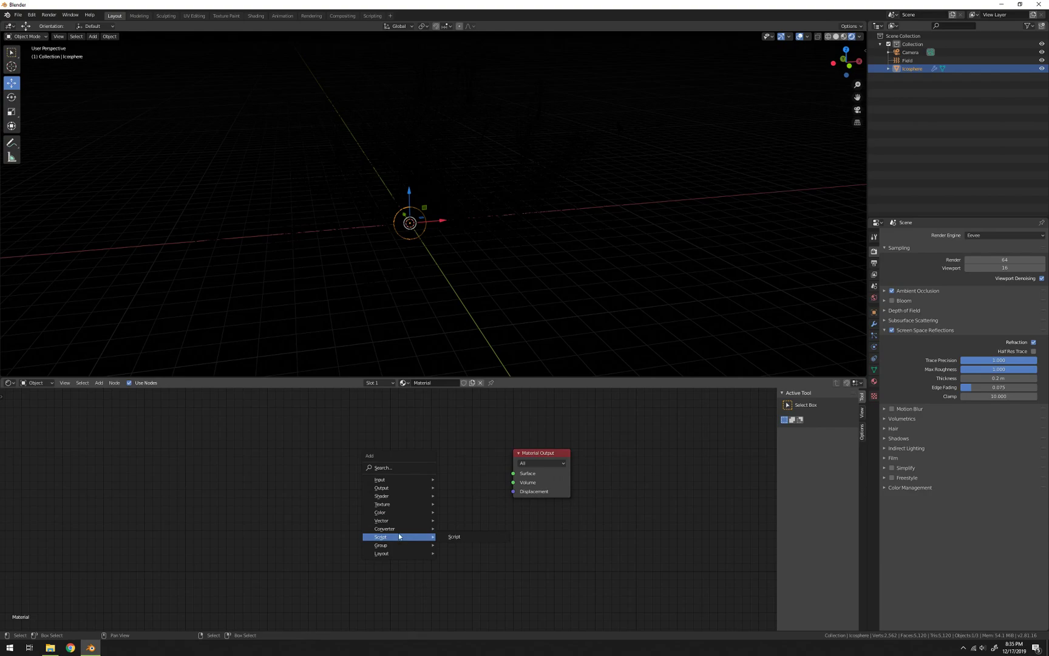
pyautogui.moveTo(403, 496)
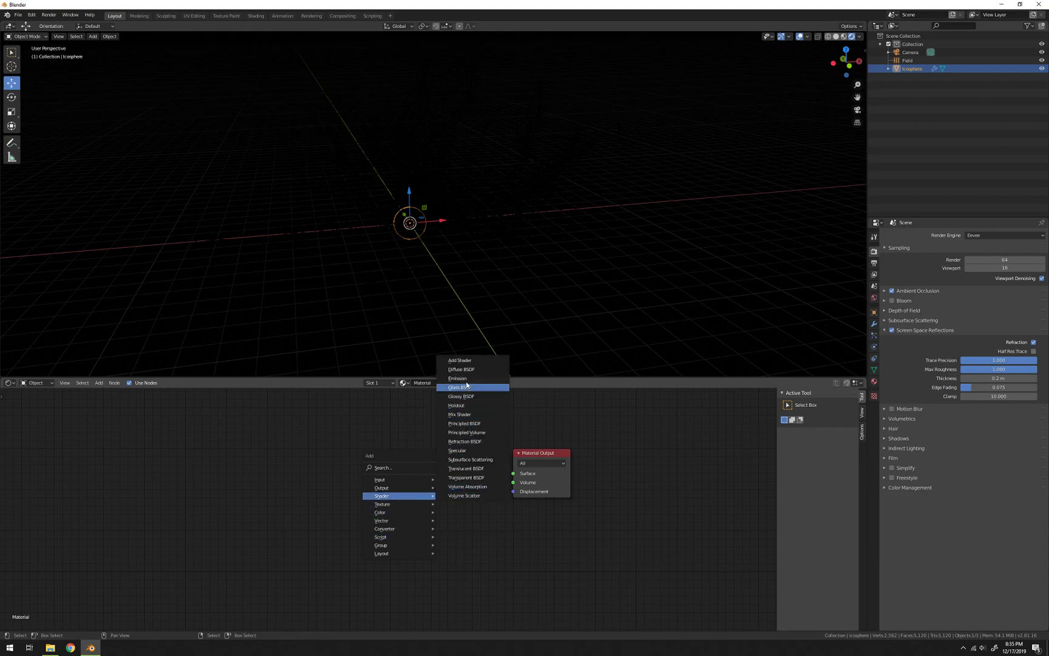
pyautogui.click(459, 378)
pyautogui.click(370, 482)
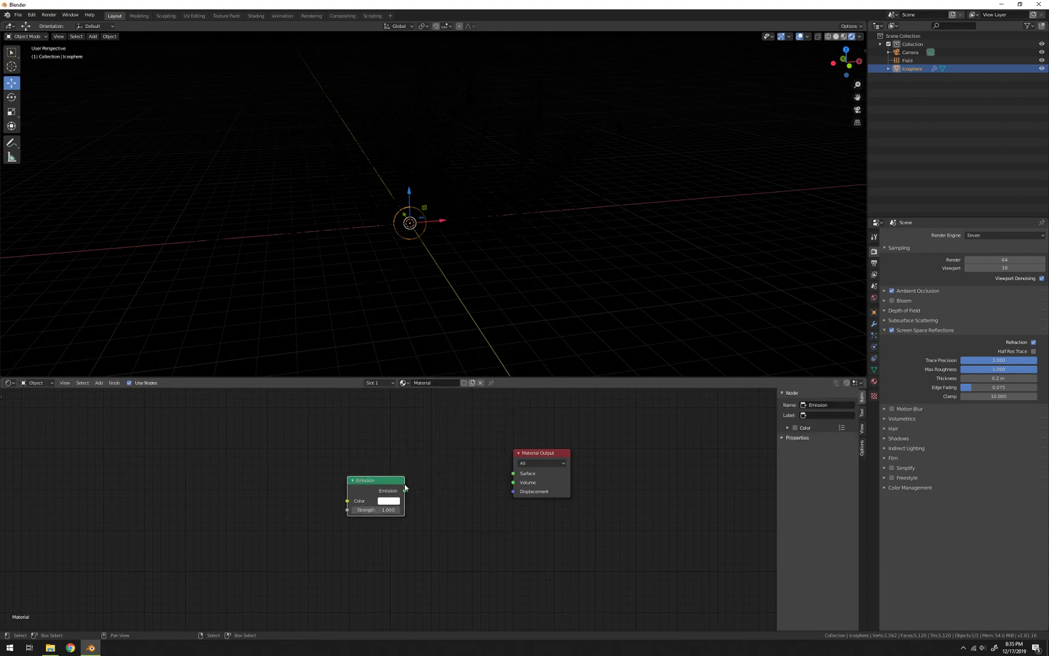
pyautogui.moveTo(405, 490); pyautogui.dragTo(554, 477)
# Examine the emissive hair strands from several angles and distances in the rendered viewport
pyautogui.moveTo(484, 267); pyautogui.dragTo(559, 113, button='middle')
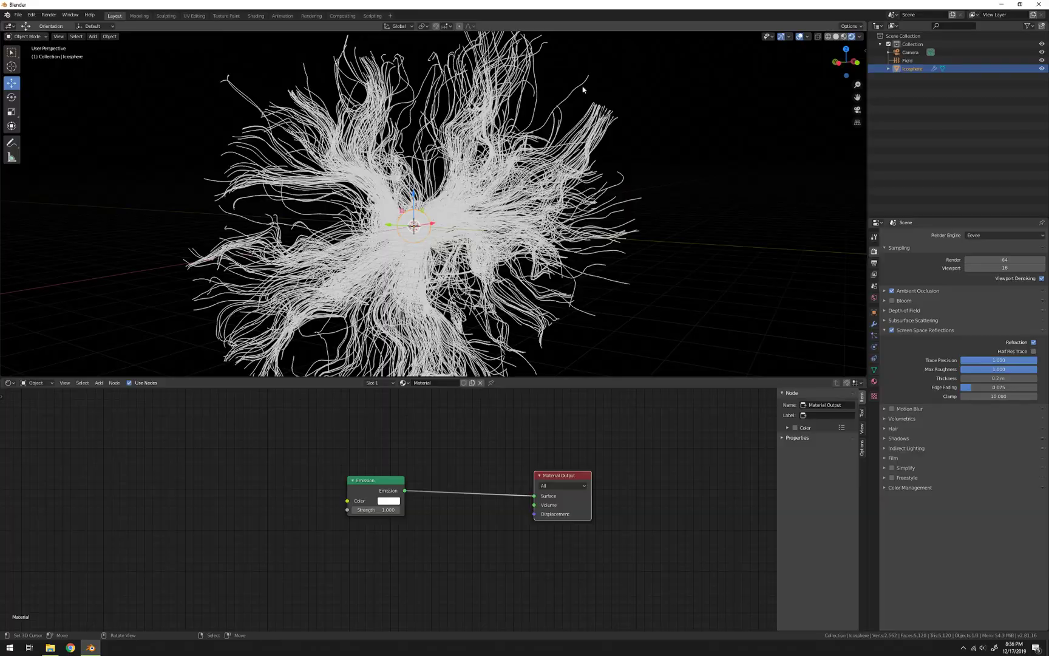
pyautogui.scroll(-4, 439, 120)
pyautogui.moveTo(439, 120); pyautogui.dragTo(546, 239, button='middle')
pyautogui.scroll(3, 504, 119)
pyautogui.scroll(-4, 471, 204)
pyautogui.scroll(3, 453, 201)
pyautogui.scroll(-3, 453, 200)
pyautogui.scroll(3, 459, 204)
pyautogui.moveTo(349, 445); pyautogui.dragTo(397, 448, button='middle')
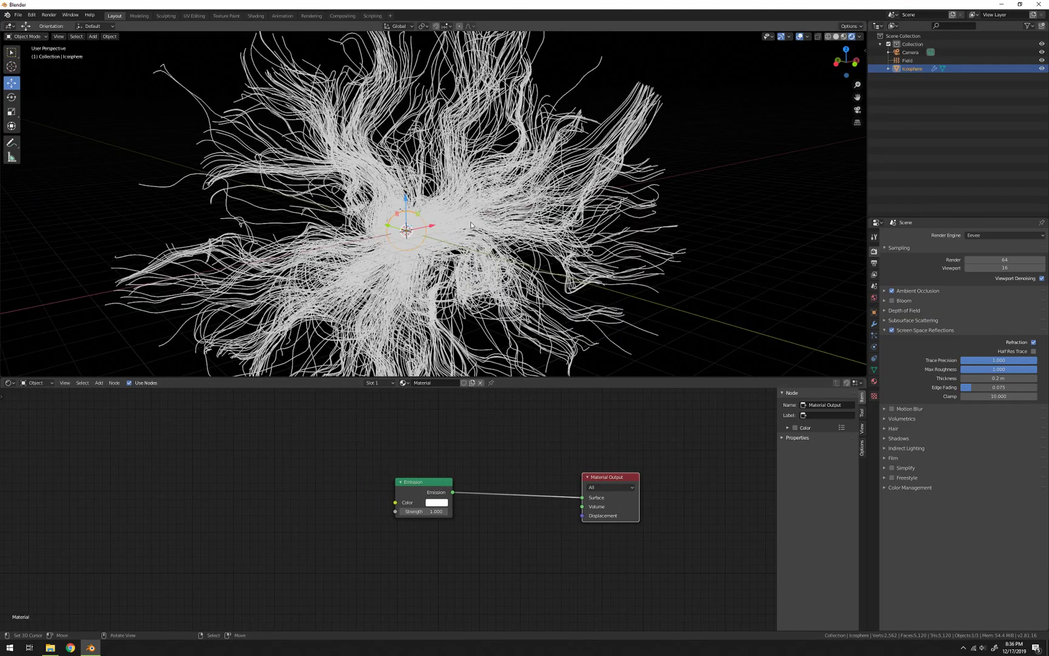
pyautogui.moveTo(499, 222); pyautogui.dragTo(465, 211, button='middle')
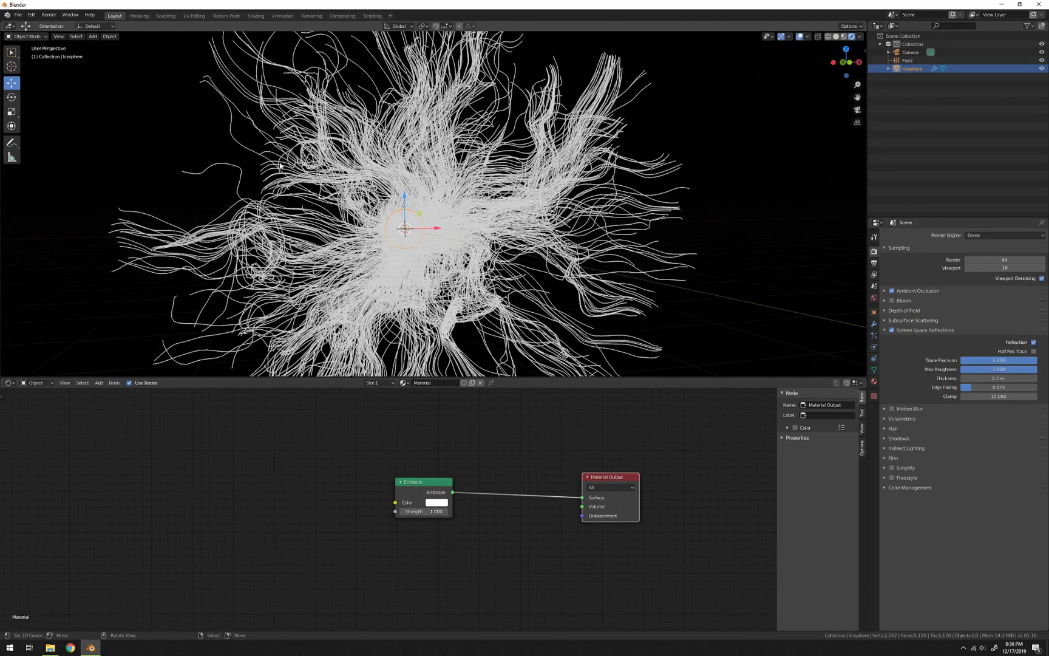
pyautogui.moveTo(532, 306); pyautogui.dragTo(430, 247, button='middle')
pyautogui.scroll(2, 425, 254)
pyautogui.scroll(-2, 400, 257)
pyautogui.scroll(2, 264, 249)
pyautogui.scroll(-2, 348, 249)
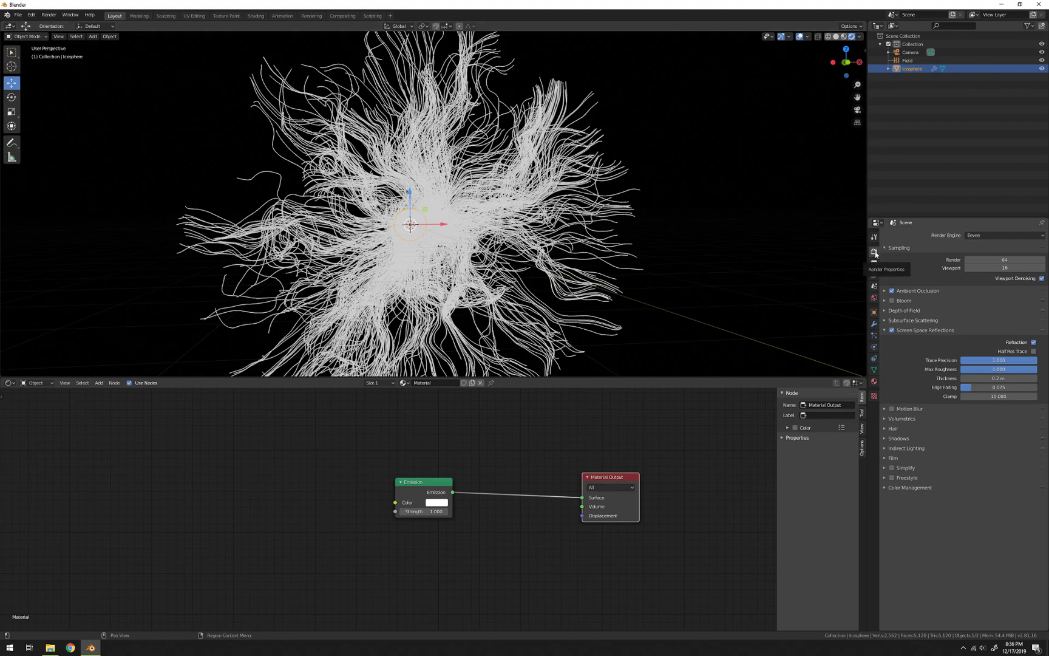
# Set the render settings' hair shape type to Strip and check the strands up close
pyautogui.click(892, 429)
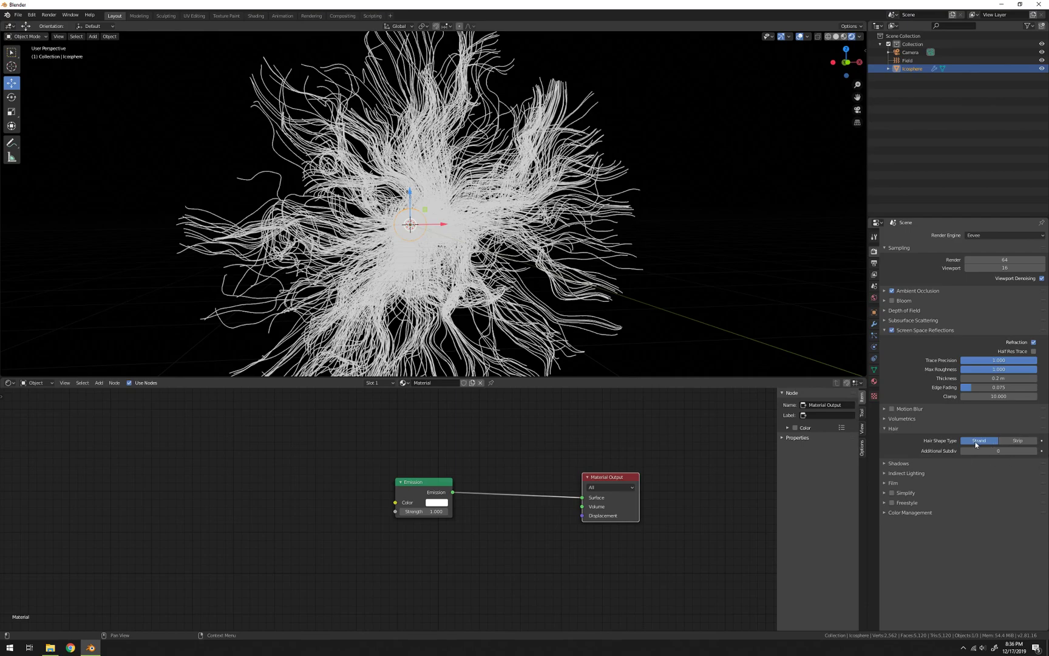
pyautogui.click(1018, 441)
pyautogui.moveTo(624, 208); pyautogui.dragTo(544, 226, button='middle')
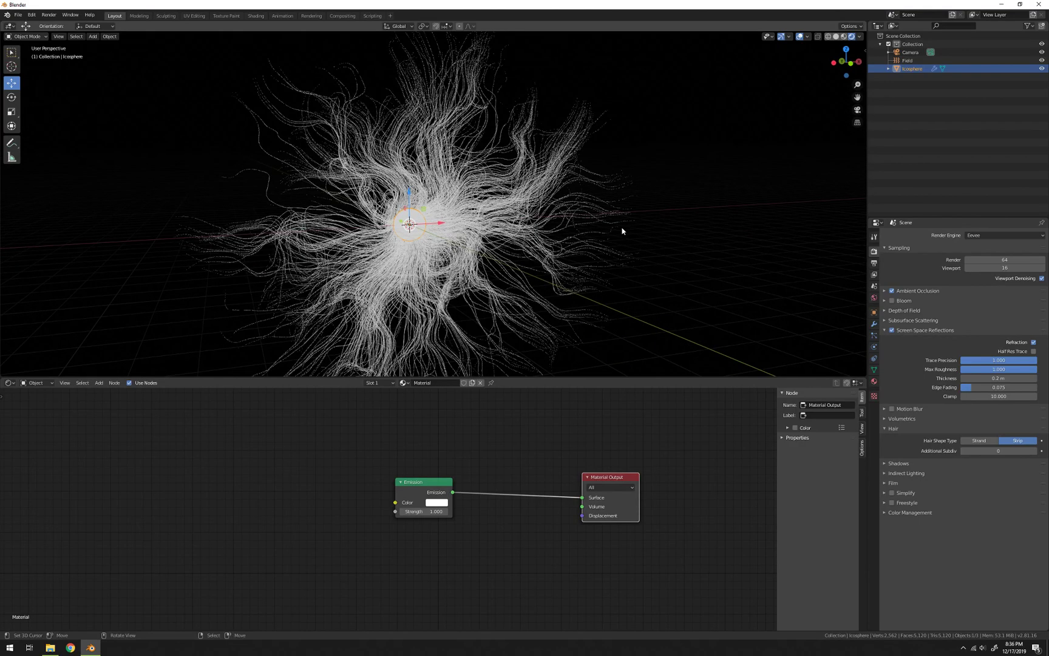
pyautogui.scroll(4, 432, 254)
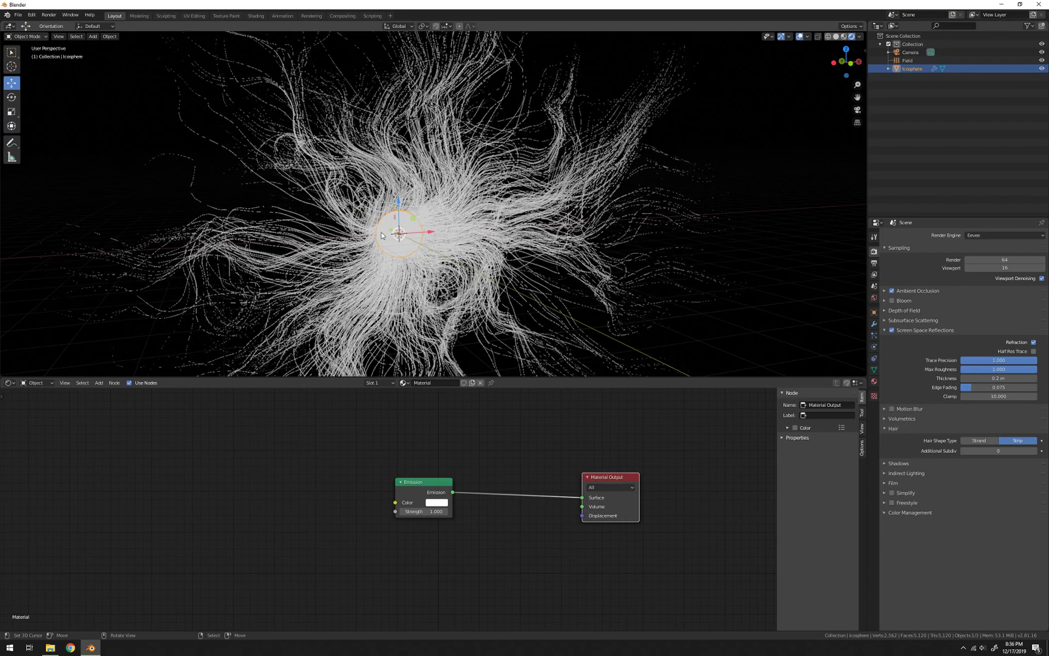
# Set the root radius in the particle system's hair shape to 0.1 m and check the thinner strands
pyautogui.click(874, 336)
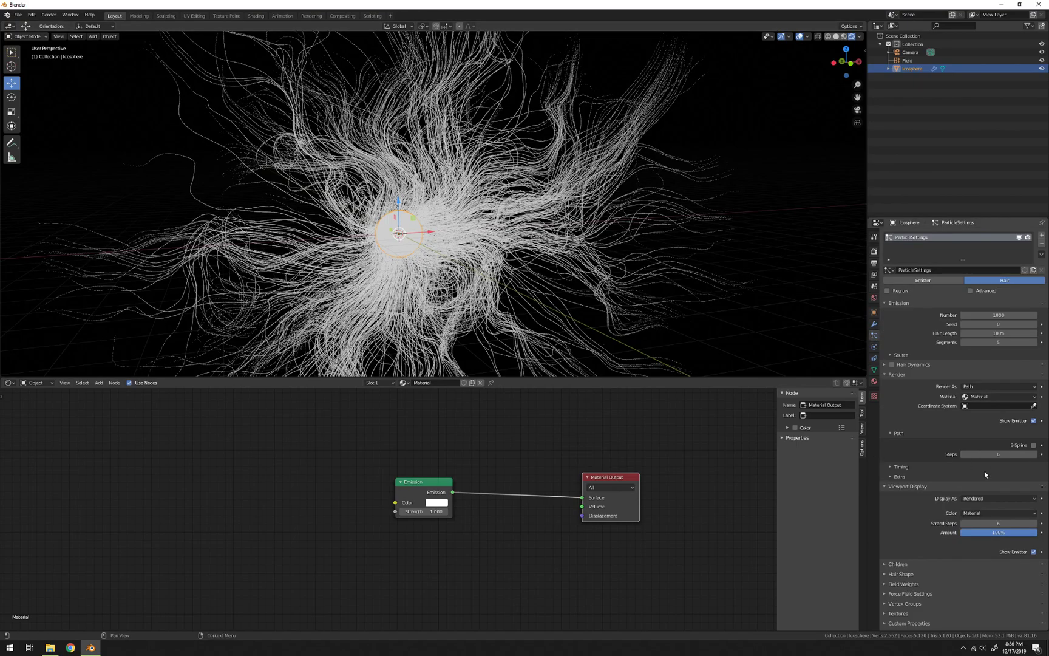
pyautogui.click(903, 574)
pyautogui.scroll(-2, 924, 547)
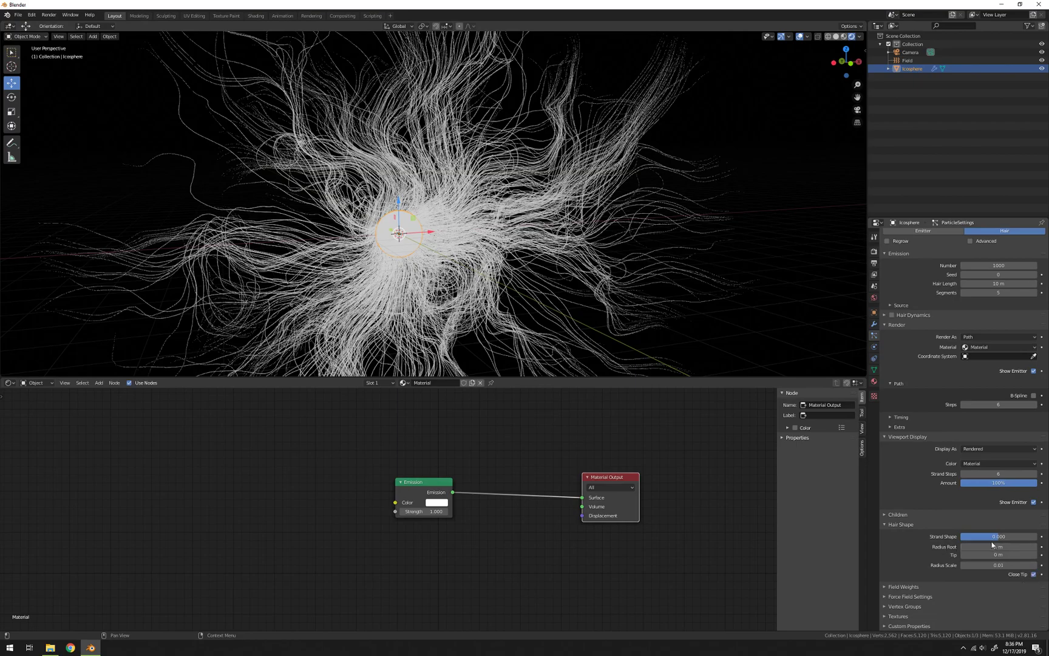
pyautogui.moveTo(994, 547); pyautogui.dragTo(1044, 547)
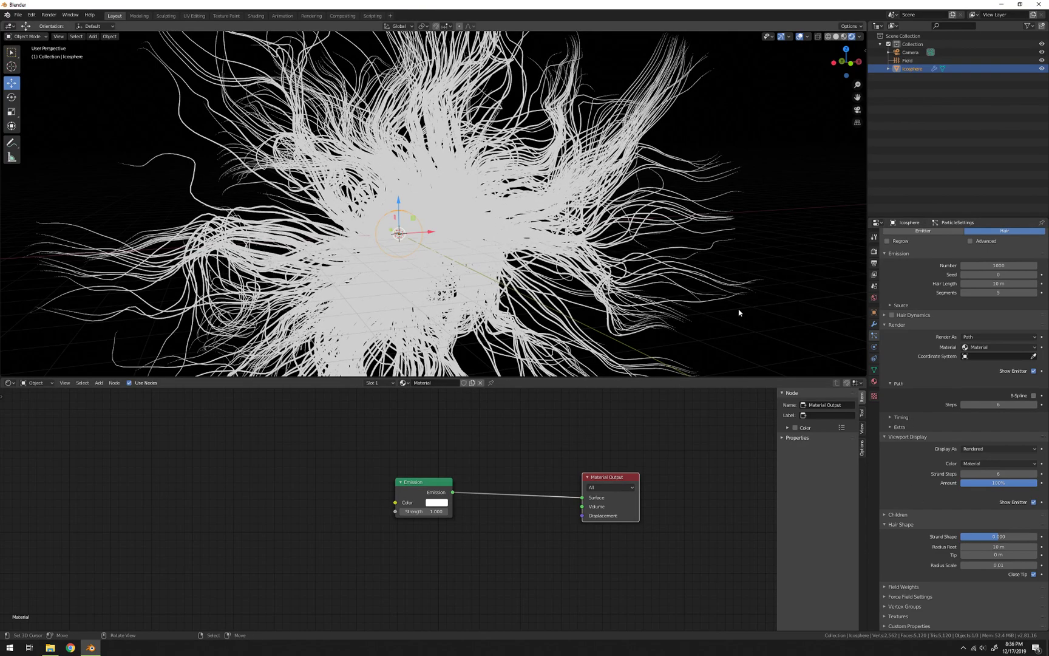
pyautogui.click(1007, 546)
pyautogui.press('BackSpace')
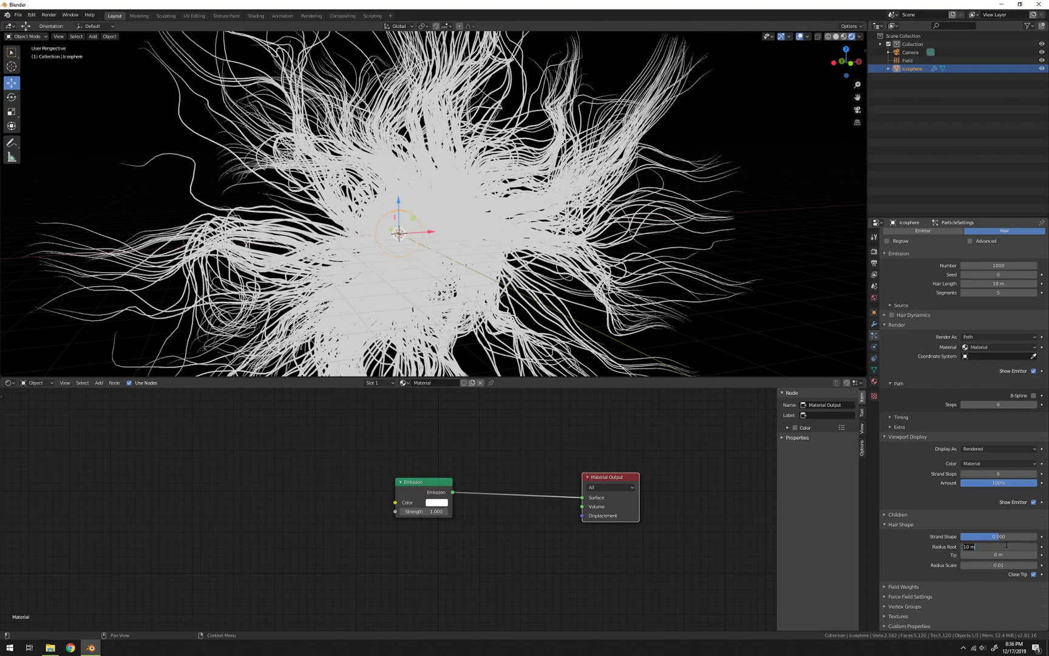
pyautogui.write('.1')
pyautogui.press('Return')
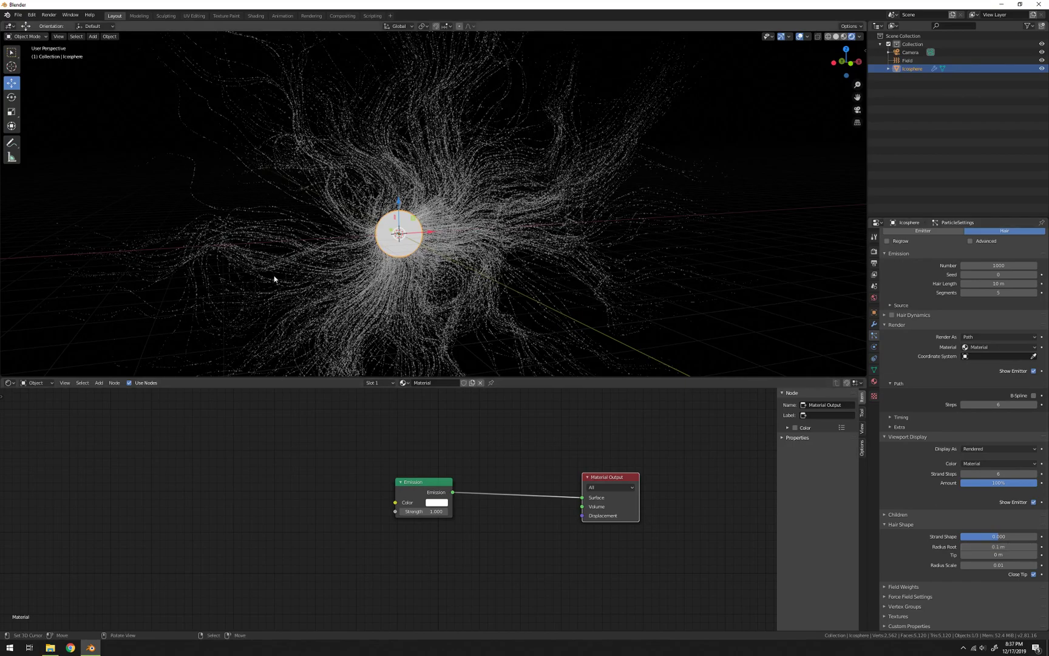
pyautogui.moveTo(289, 307); pyautogui.dragTo(447, 235, button='middle')
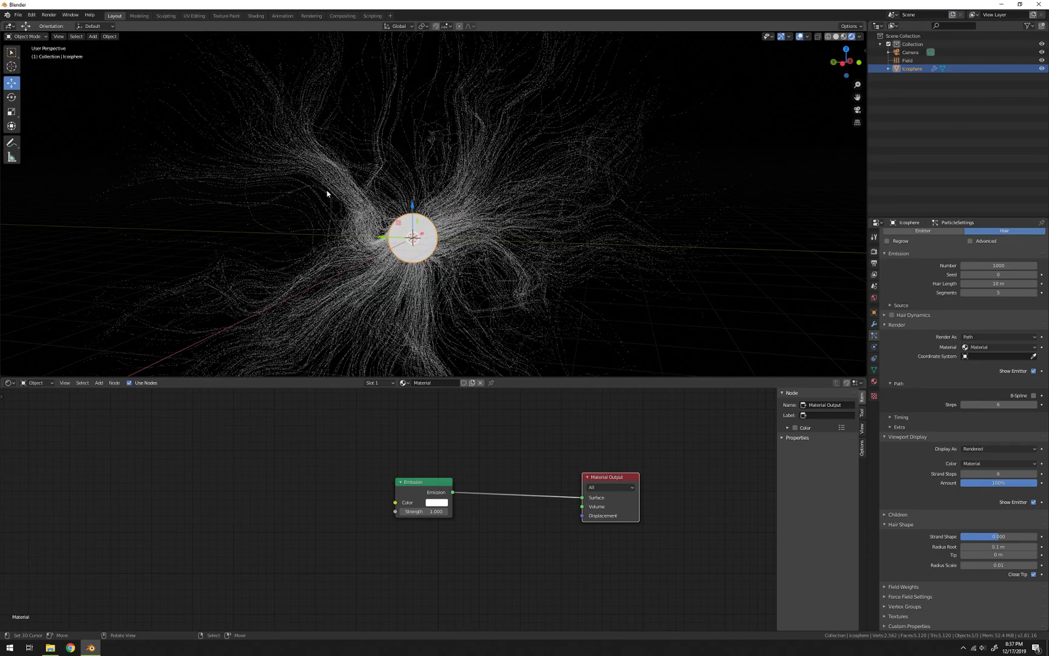
pyautogui.moveTo(530, 260); pyautogui.dragTo(558, 244, button='middle')
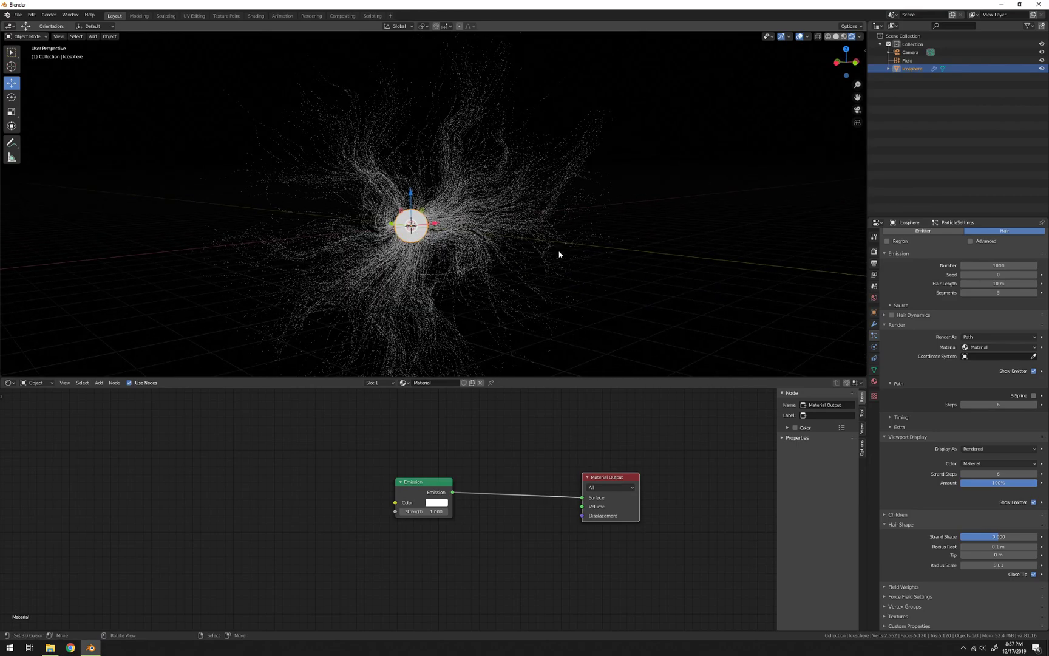
# Hide the viewport overlays and gizmos to inspect the strands without the grid and manipulators
pyautogui.click(800, 36)
pyautogui.scroll(1, 702, 153)
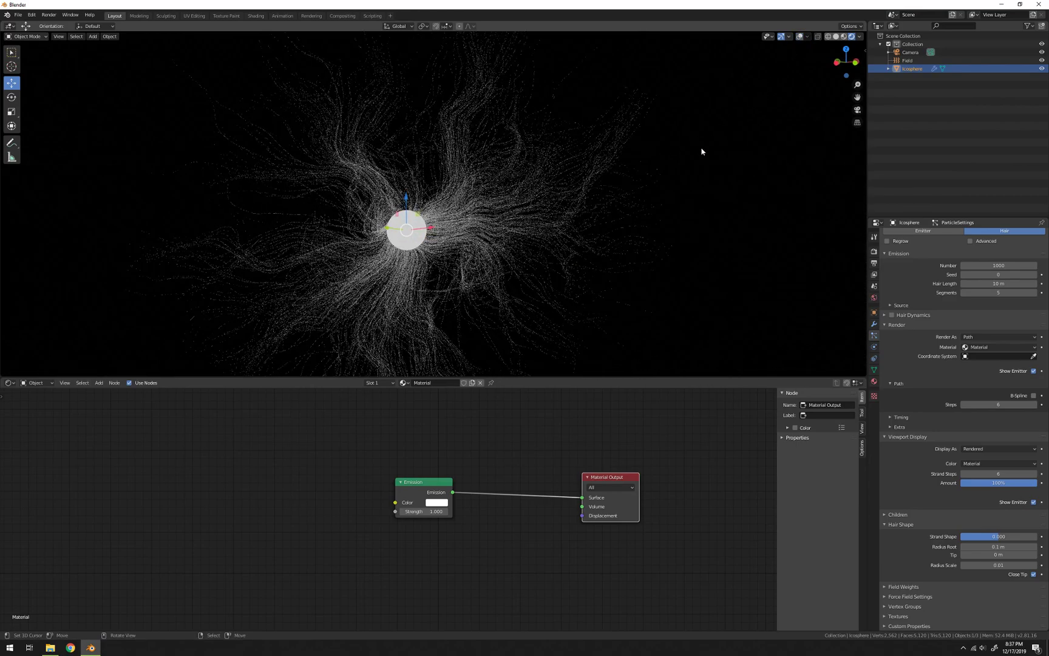
pyautogui.click(781, 36)
pyautogui.scroll(-2, 663, 145)
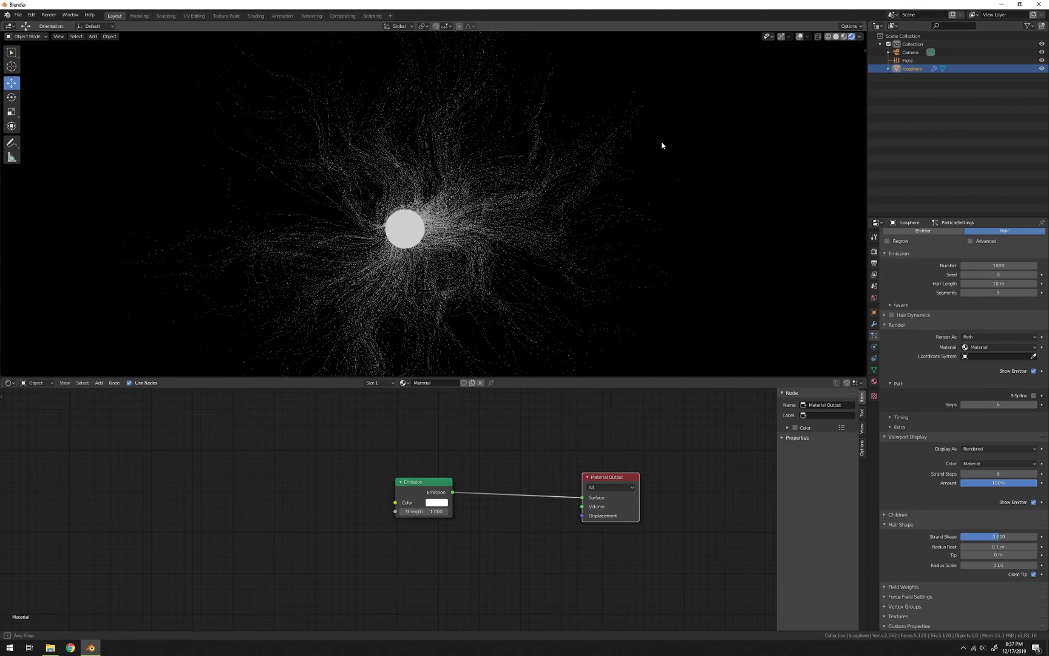
pyautogui.moveTo(675, 150); pyautogui.dragTo(644, 149, button='middle')
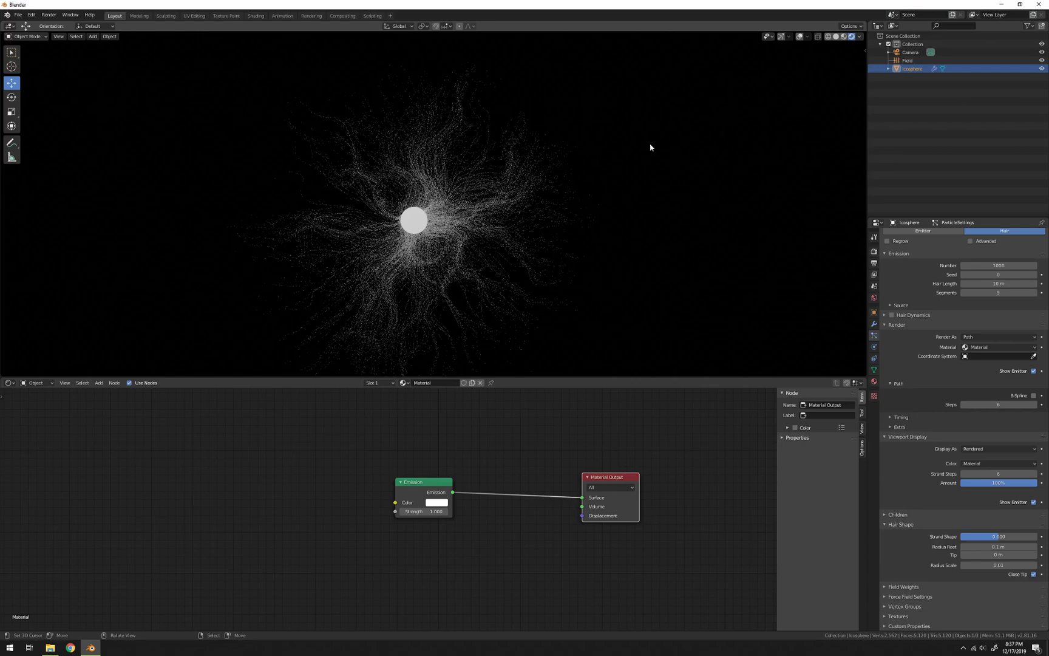
pyautogui.scroll(2, 389, 213)
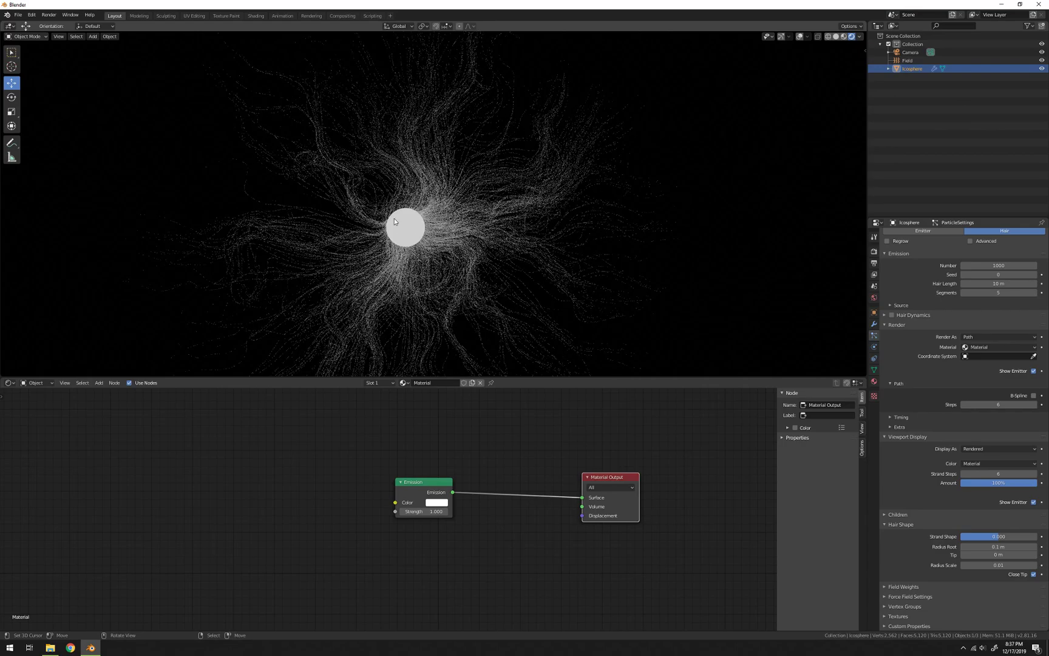
pyautogui.scroll(-1, 395, 231)
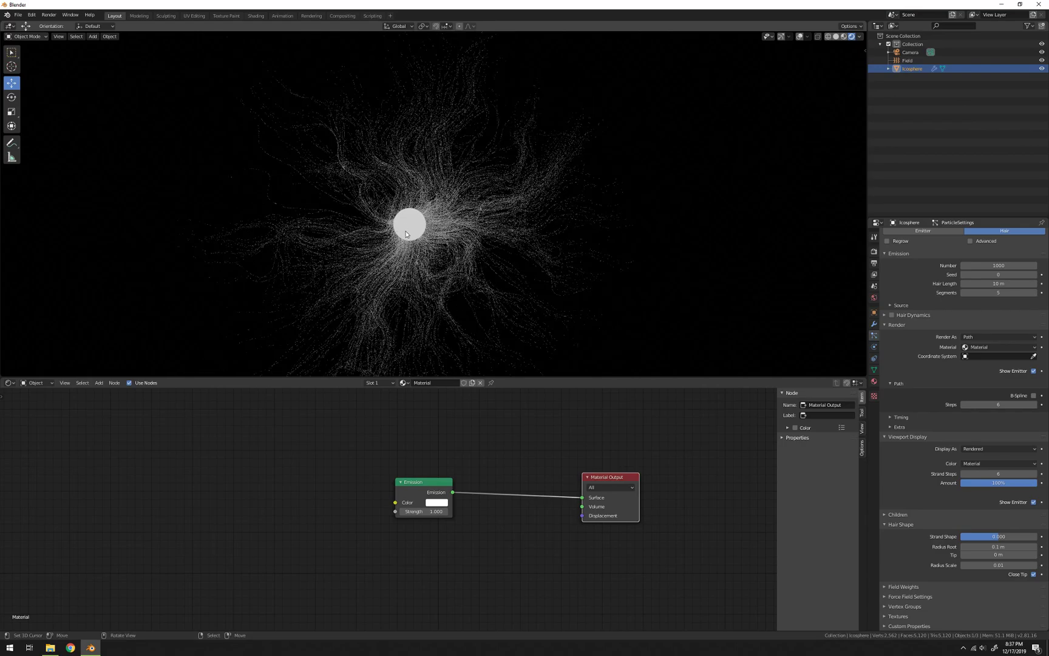
pyautogui.moveTo(317, 496); pyautogui.dragTo(421, 486, button='middle')
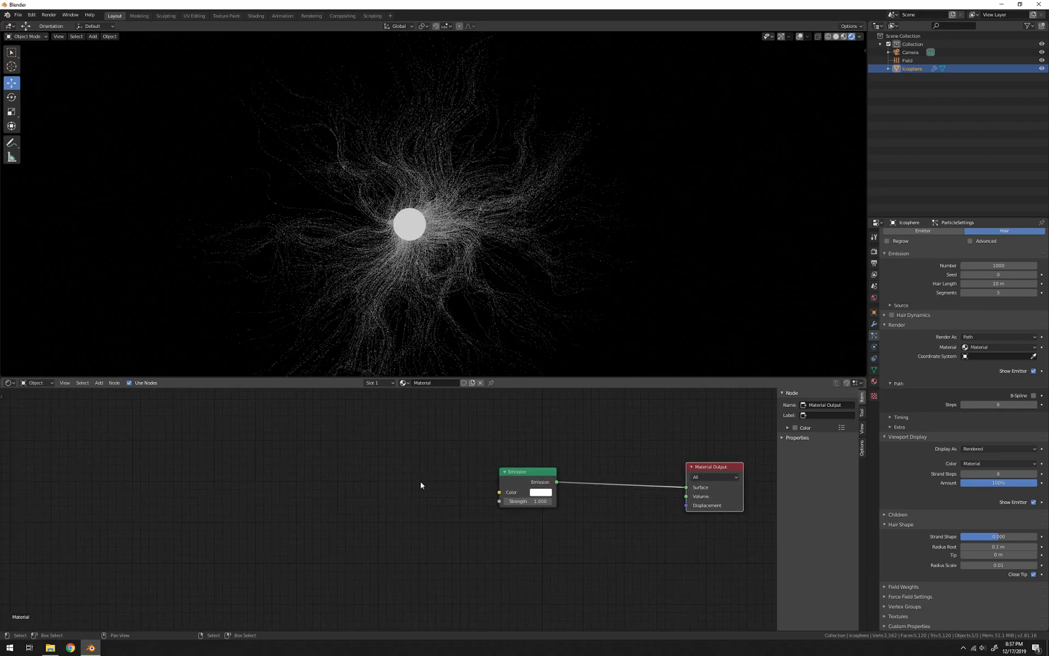
# Add a Hair Info node before the Emission node, leaving space between the two
pyautogui.moveTo(519, 474); pyautogui.dragTo(603, 465)
pyautogui.moveTo(453, 492); pyautogui.dragTo(470, 493, button='middle')
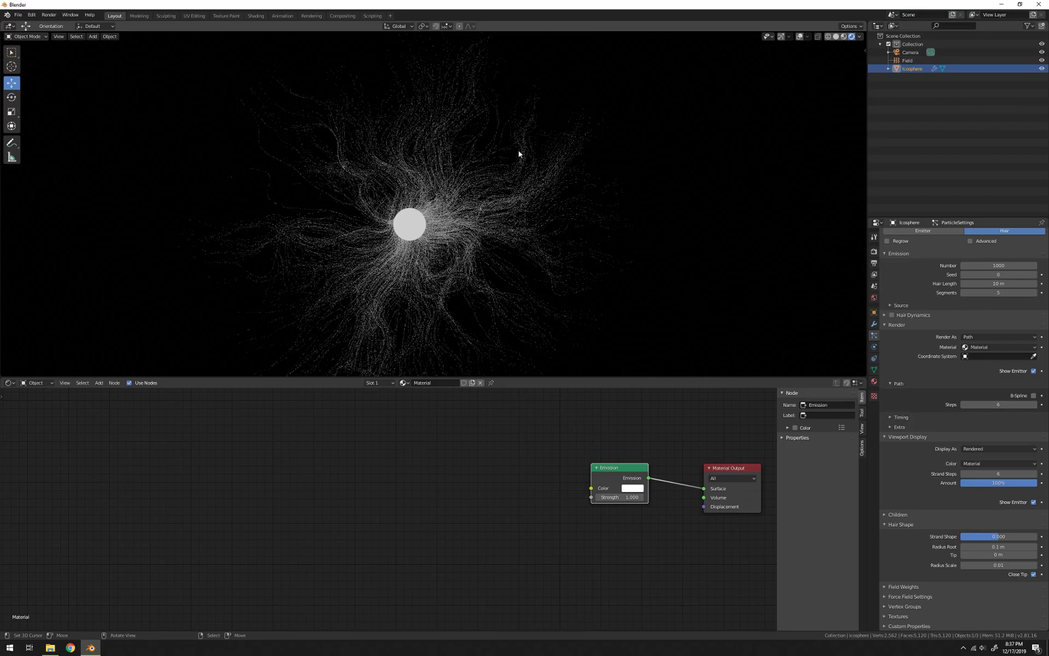
pyautogui.moveTo(449, 454); pyautogui.dragTo(416, 469, button='middle')
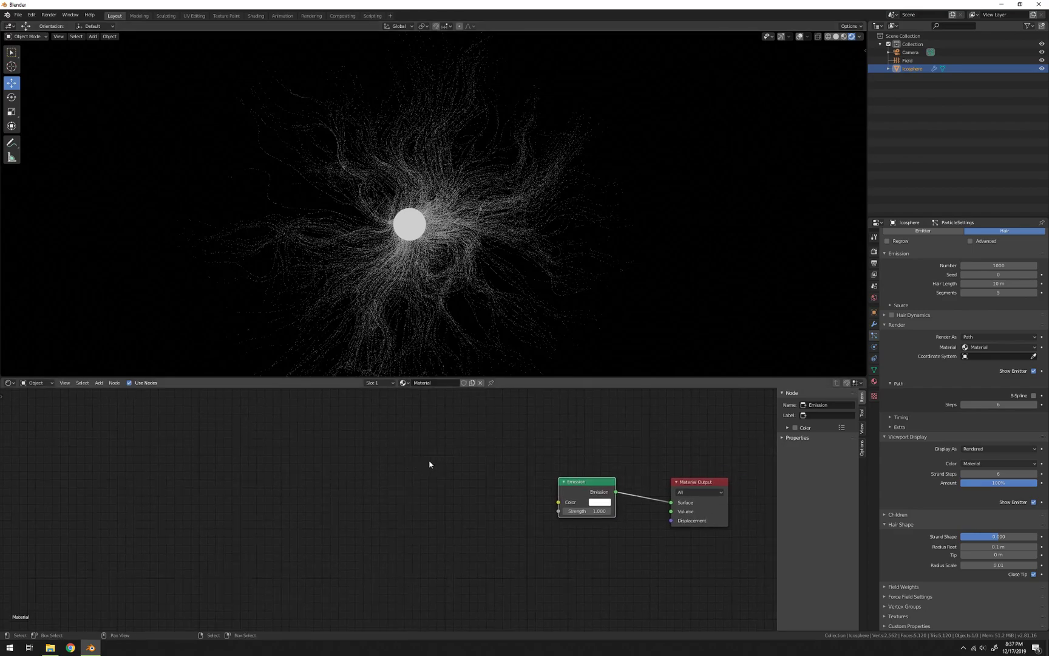
pyautogui.hotkey('shift', 'a')
pyautogui.moveTo(429, 464)
pyautogui.press('Escape')
pyautogui.hotkey('shift', 'a')
pyautogui.moveTo(389, 467)
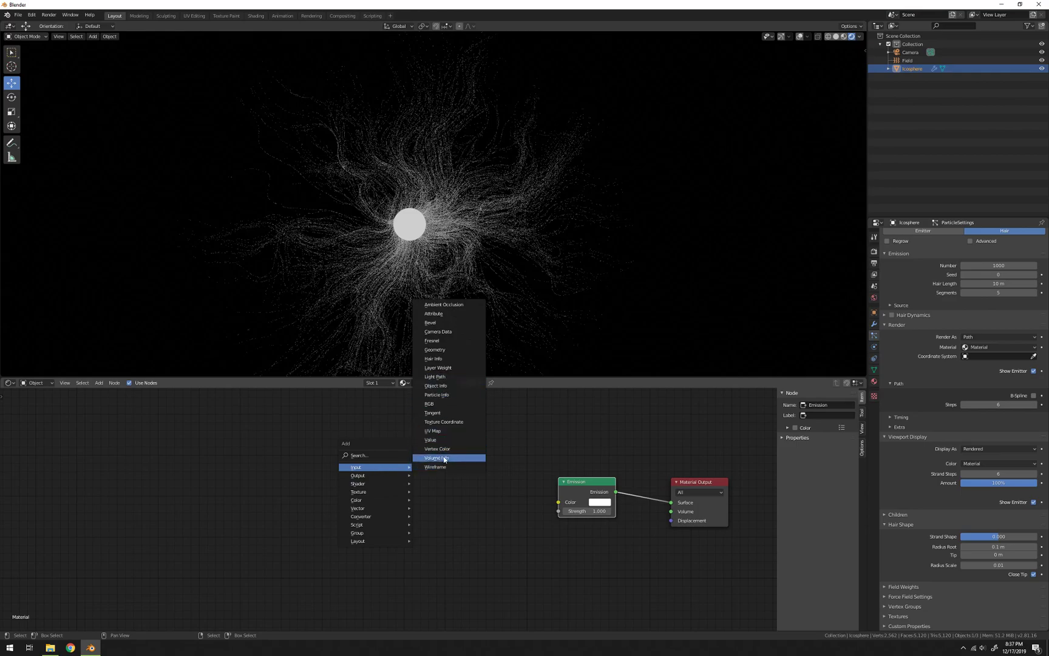
pyautogui.click(433, 358)
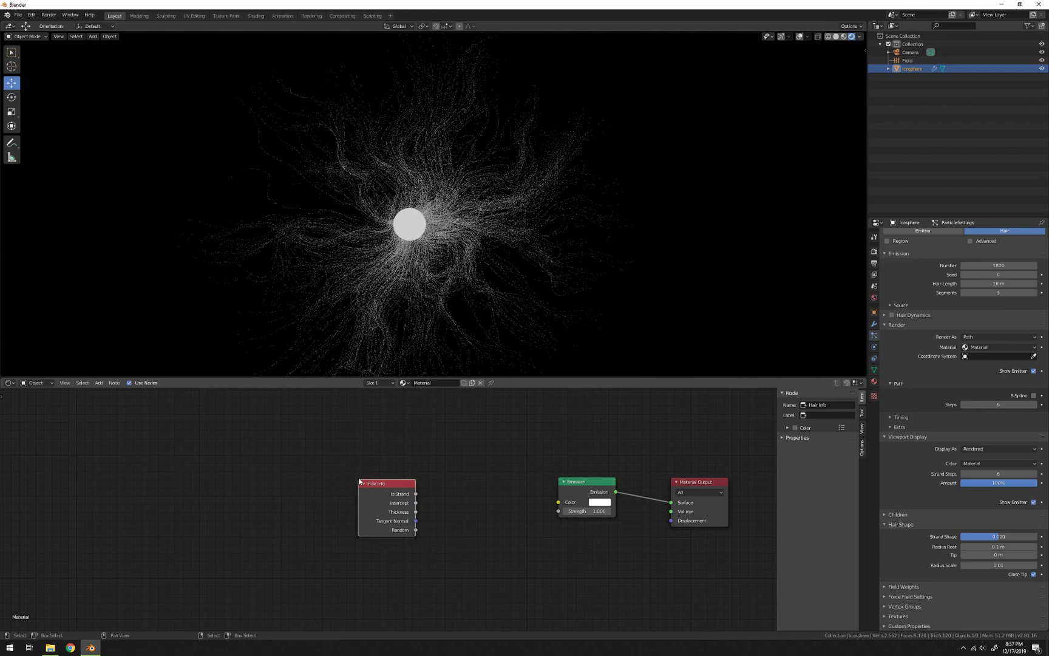
pyautogui.scroll(1, 404, 508)
pyautogui.moveTo(421, 502); pyautogui.dragTo(492, 512)
pyautogui.press('g')
pyautogui.click(456, 496)
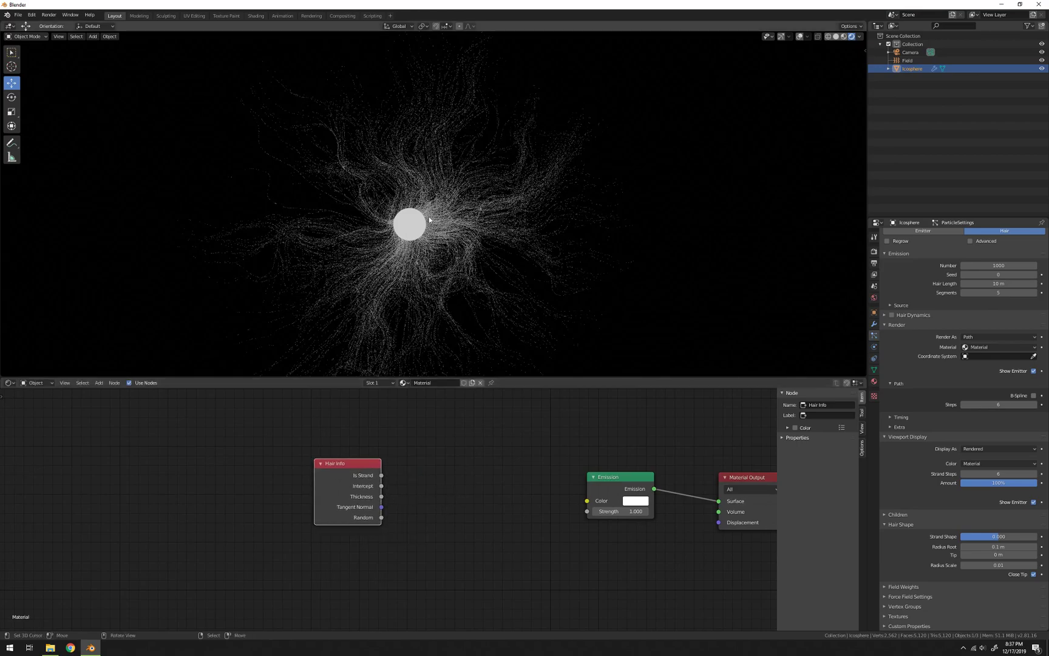
# Connect the Hair Info node's Intercept output to the Emission node's Strength
pyautogui.moveTo(428, 218); pyautogui.dragTo(391, 216, button='middle')
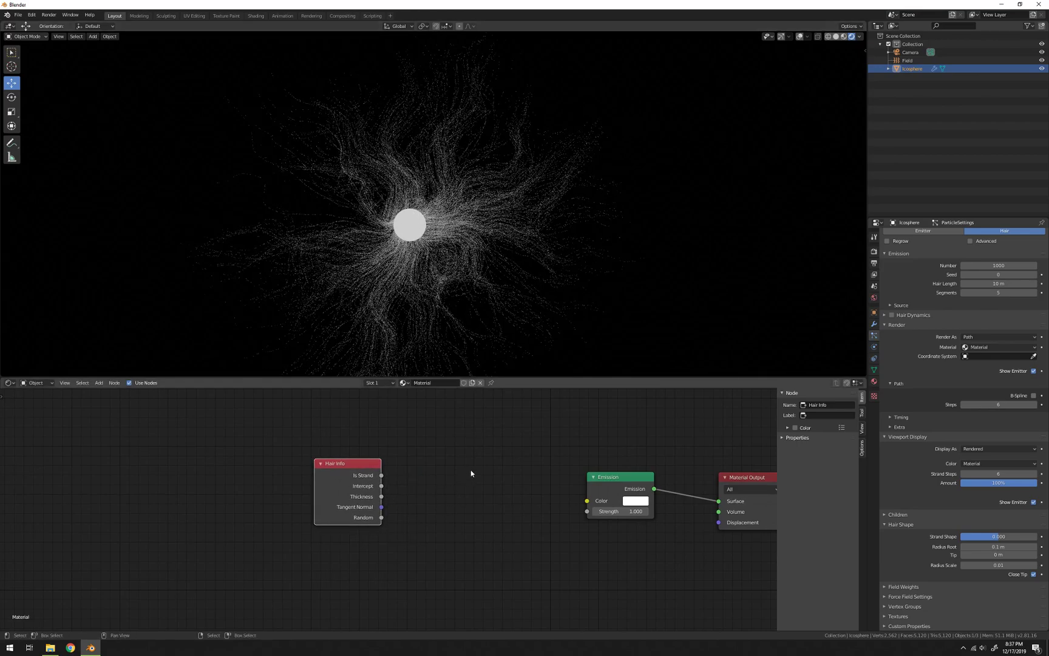
pyautogui.moveTo(356, 473); pyautogui.dragTo(328, 484)
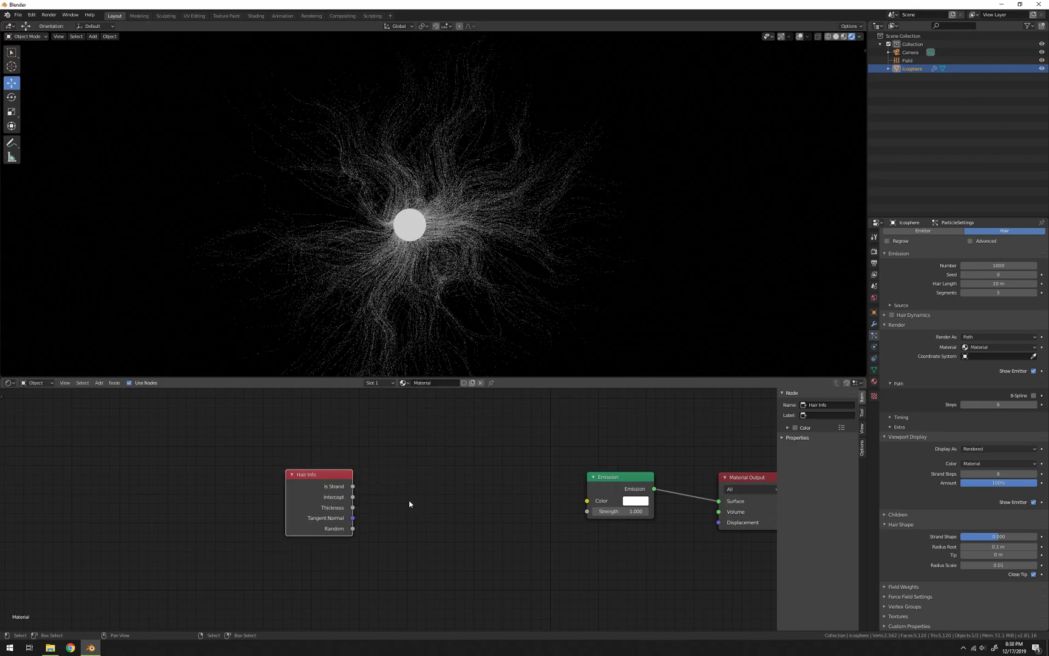
pyautogui.moveTo(316, 492); pyautogui.dragTo(586, 512)
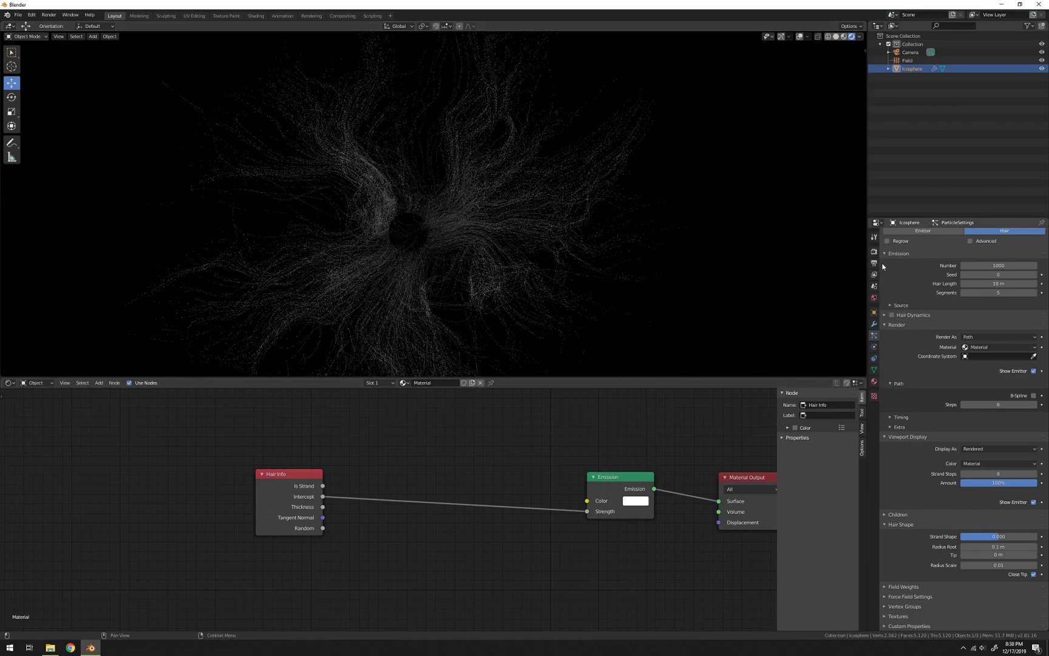
# Set the Eevee viewport samples to 64 in the render settings
pyautogui.click(874, 251)
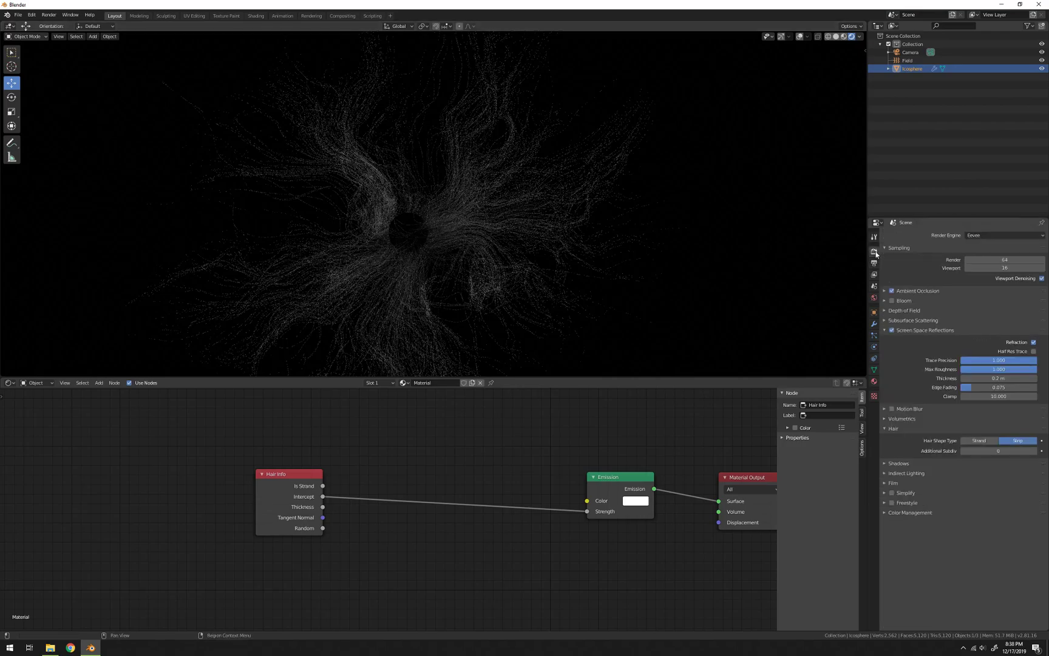
pyautogui.click(998, 267)
pyautogui.write('64')
pyautogui.press('Return')
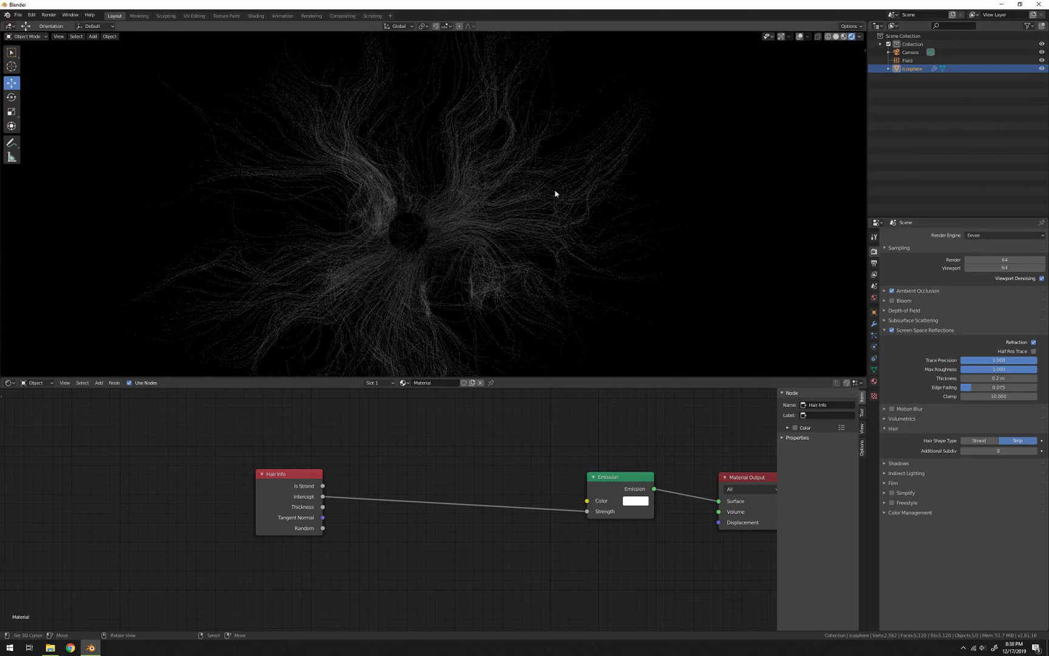
pyautogui.moveTo(444, 441)
pyautogui.mouseDown(button='middle')
pyautogui.moveTo(453, 432)
pyautogui.moveTo(460, 442)
pyautogui.mouseUp(button='middle')
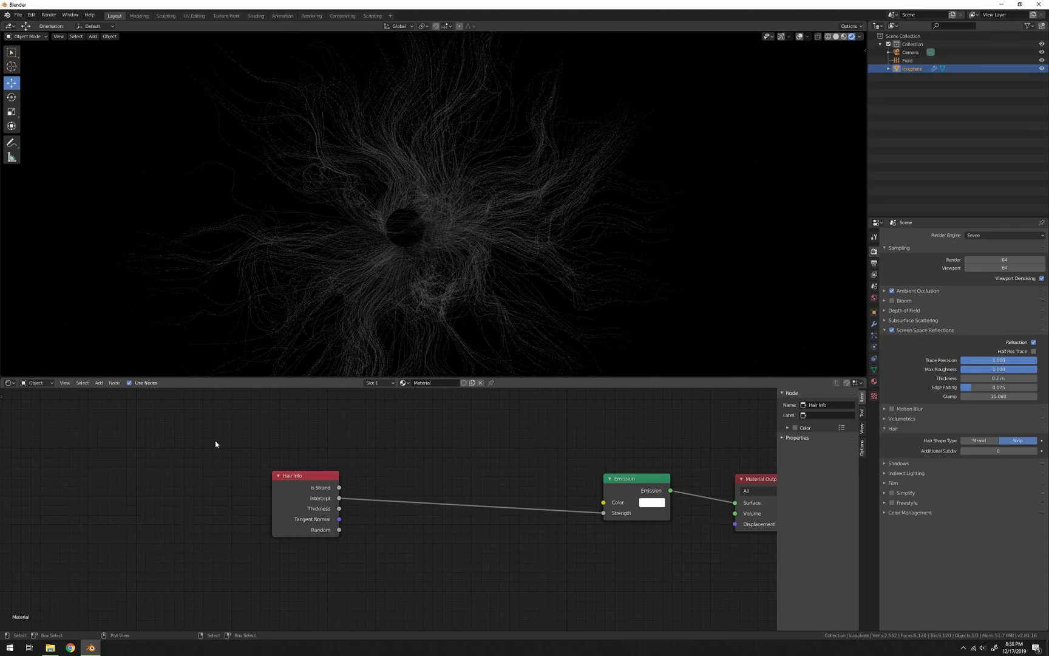
# Insert a ColorRamp between the Hair Info Intercept and the Emission Strength, and flip it to run from white to black
pyautogui.moveTo(308, 480); pyautogui.dragTo(190, 501)
pyautogui.click(391, 479)
pyautogui.hotkey('shift', 'a')
pyautogui.click(447, 413)
pyautogui.click(346, 486)
pyautogui.moveTo(516, 434); pyautogui.dragTo(548, 418, button='middle')
pyautogui.scroll(1, 396, 242)
pyautogui.click(393, 503)
pyautogui.click(396, 513)
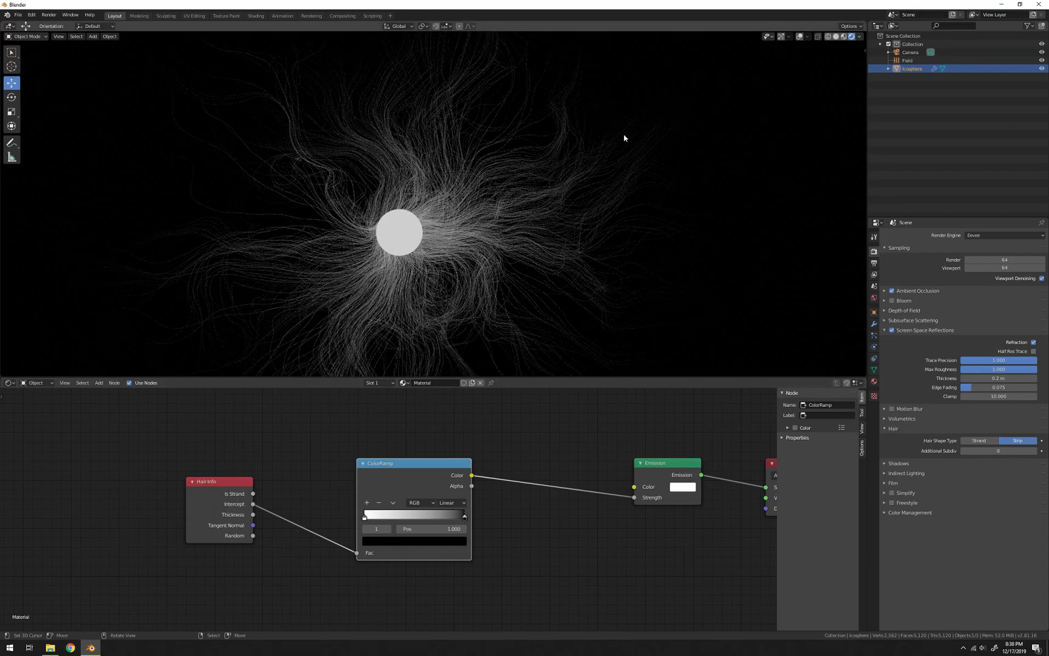
# Try moving the strength ramp's black stop closer to the white one, and return it to position 1.000
pyautogui.moveTo(466, 518); pyautogui.dragTo(435, 528)
pyautogui.moveTo(523, 225); pyautogui.dragTo(466, 499, button='middle')
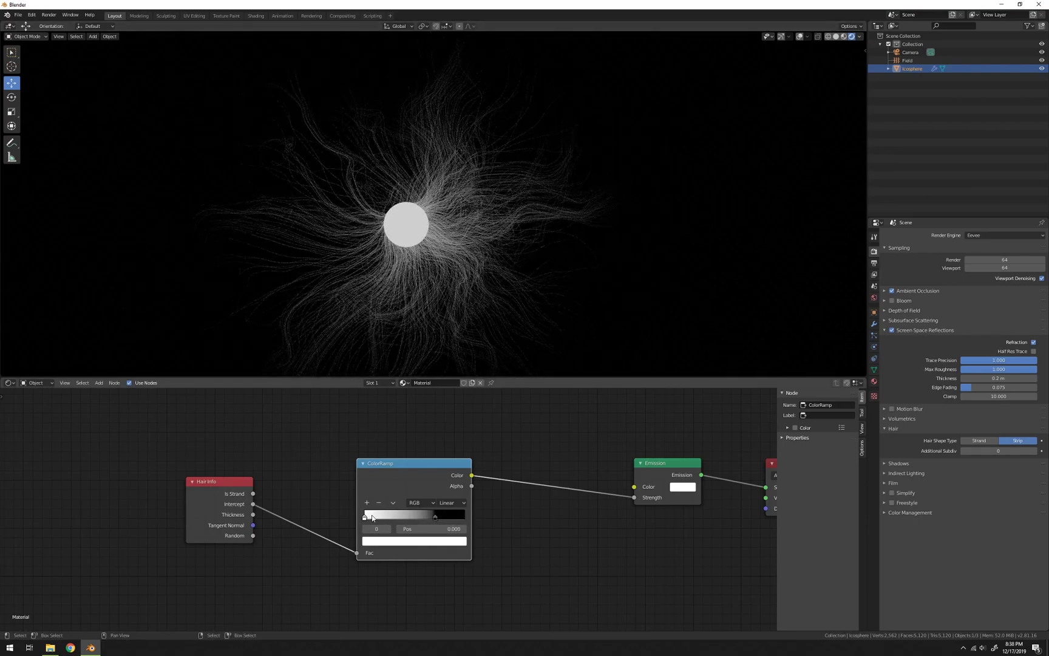
pyautogui.moveTo(435, 517); pyautogui.dragTo(550, 516)
# Make room for a second ColorRamp and link it from the Hair Info Intercept to the Emission Color
pyautogui.moveTo(423, 475); pyautogui.dragTo(411, 512)
pyautogui.moveTo(431, 450); pyautogui.dragTo(441, 423, button='middle')
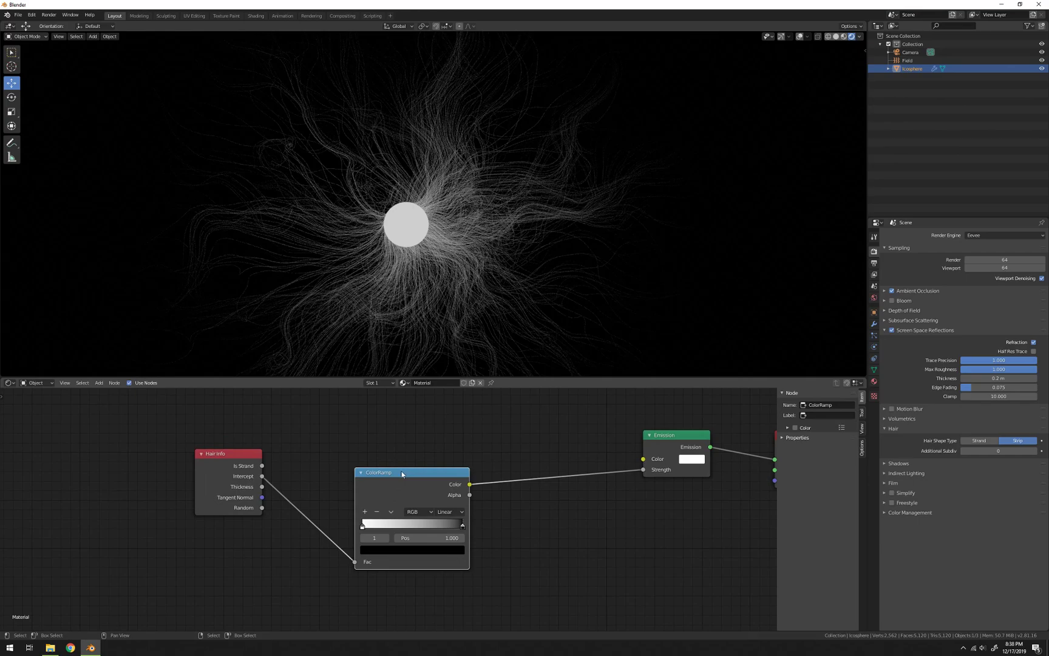
pyautogui.moveTo(228, 454); pyautogui.dragTo(200, 414)
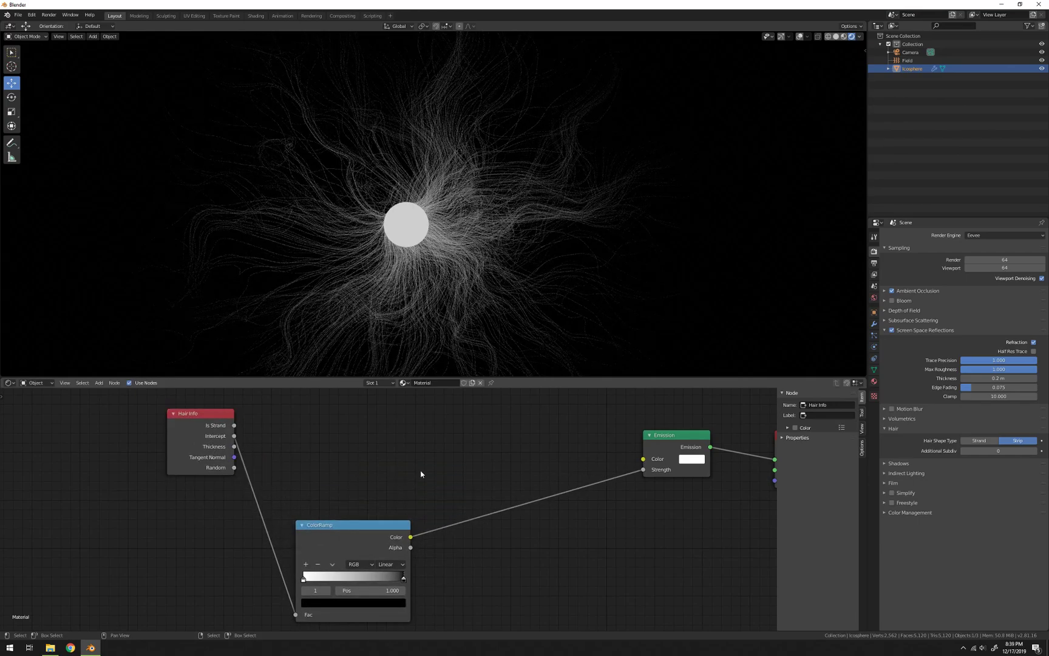
pyautogui.hotkey('shift', 'a')
pyautogui.click(449, 479)
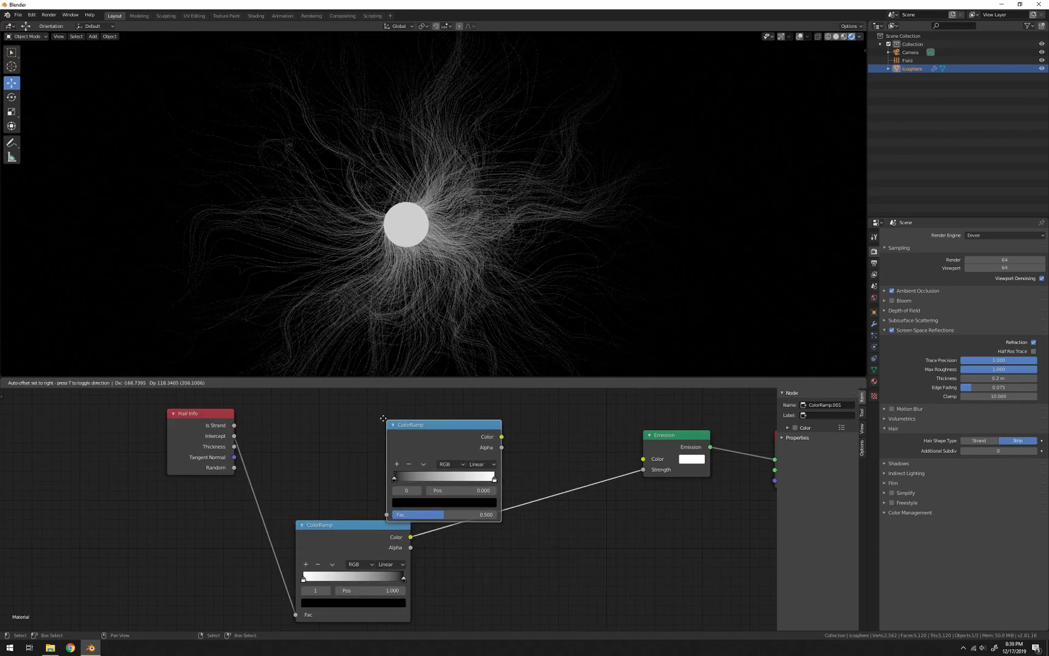
pyautogui.click(415, 484)
pyautogui.moveTo(215, 482); pyautogui.dragTo(330, 521)
pyautogui.moveTo(445, 444); pyautogui.dragTo(624, 505)
pyautogui.moveTo(473, 457); pyautogui.dragTo(524, 445, button='middle')
# Flip the second ColorRamp so it runs from white to black
pyautogui.click(417, 460)
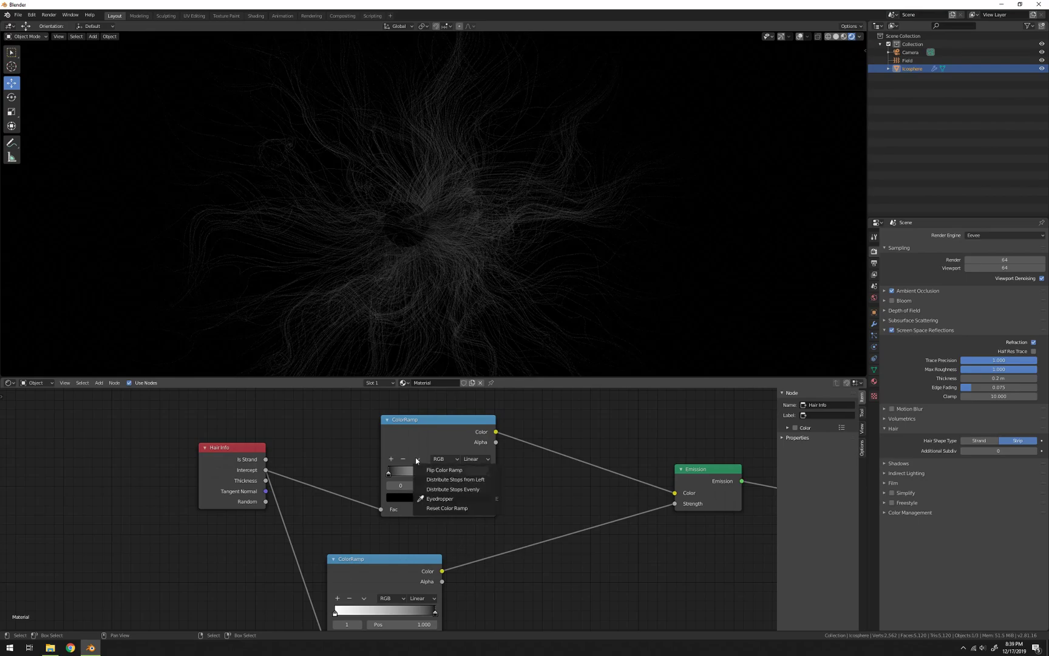
pyautogui.click(428, 472)
pyautogui.scroll(2, 393, 483)
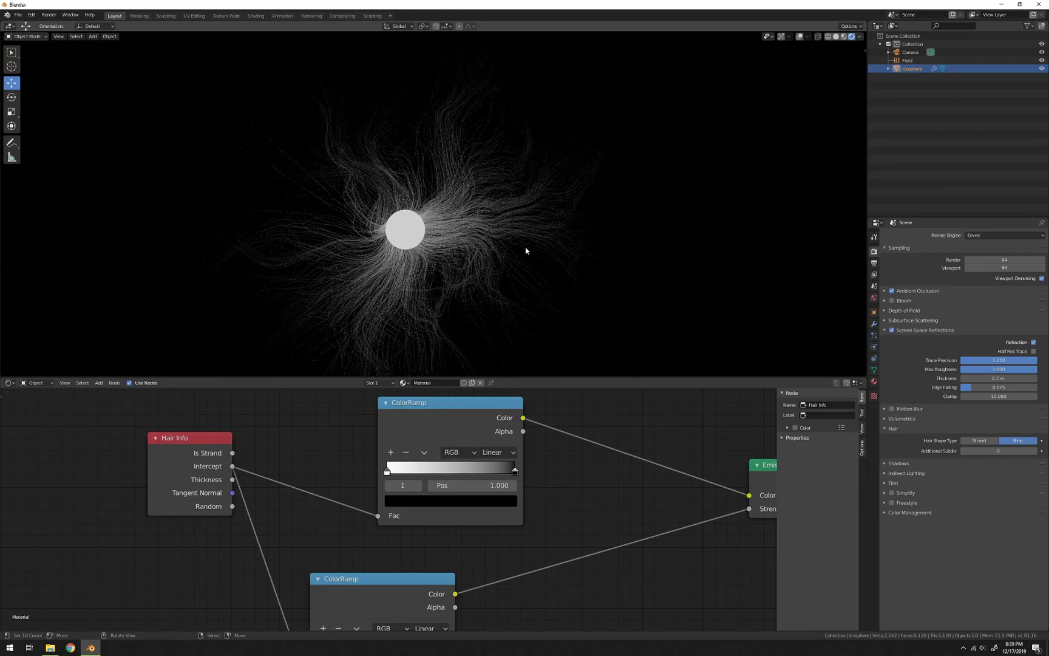
pyautogui.moveTo(548, 490); pyautogui.dragTo(572, 487, button='middle')
pyautogui.moveTo(519, 413); pyautogui.dragTo(497, 418)
pyautogui.moveTo(459, 475); pyautogui.dragTo(444, 488, button='middle')
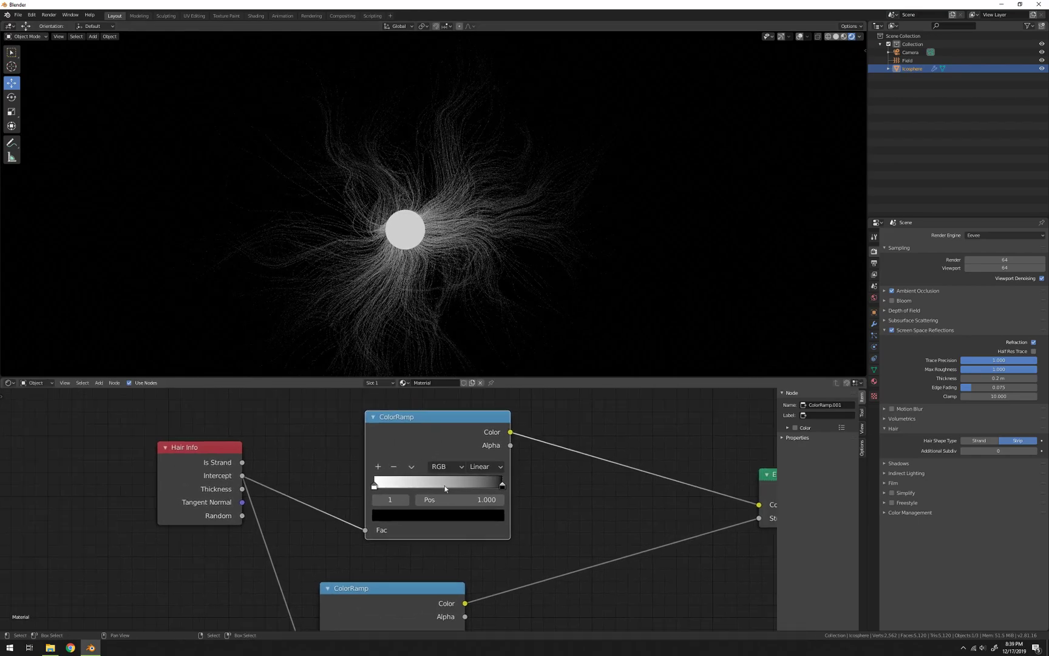
# Add a middle stop to the color ramp, make it light blue (hue 0.542, saturation 0.783), and move it to position 0.227
pyautogui.click(380, 466)
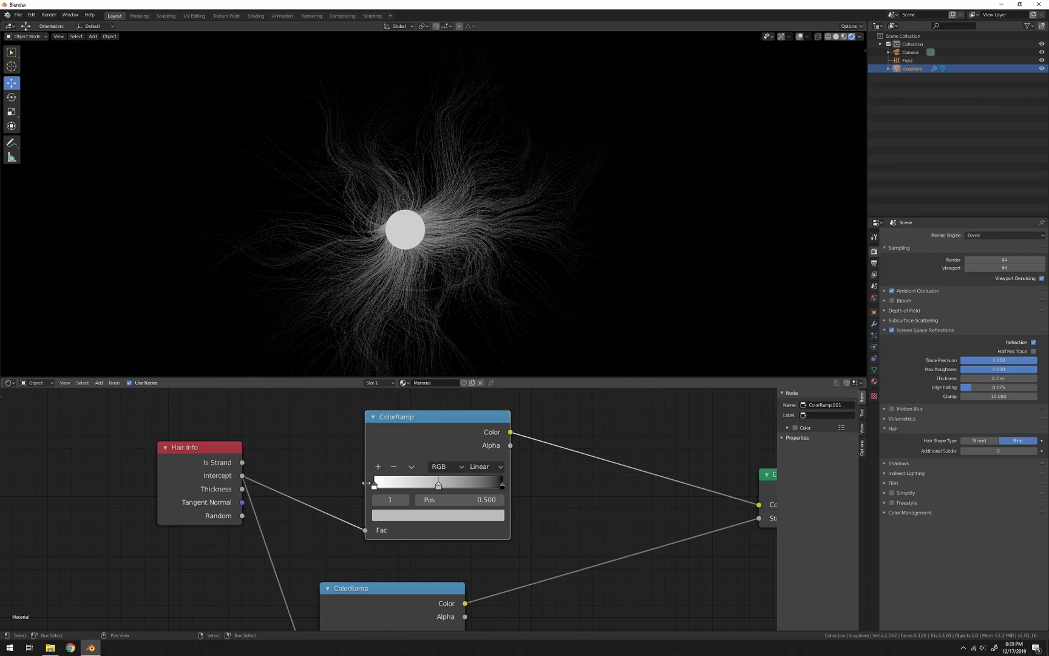
pyautogui.moveTo(519, 487)
pyautogui.mouseDown(button='middle')
pyautogui.moveTo(546, 489)
pyautogui.moveTo(527, 490)
pyautogui.mouseUp(button='middle')
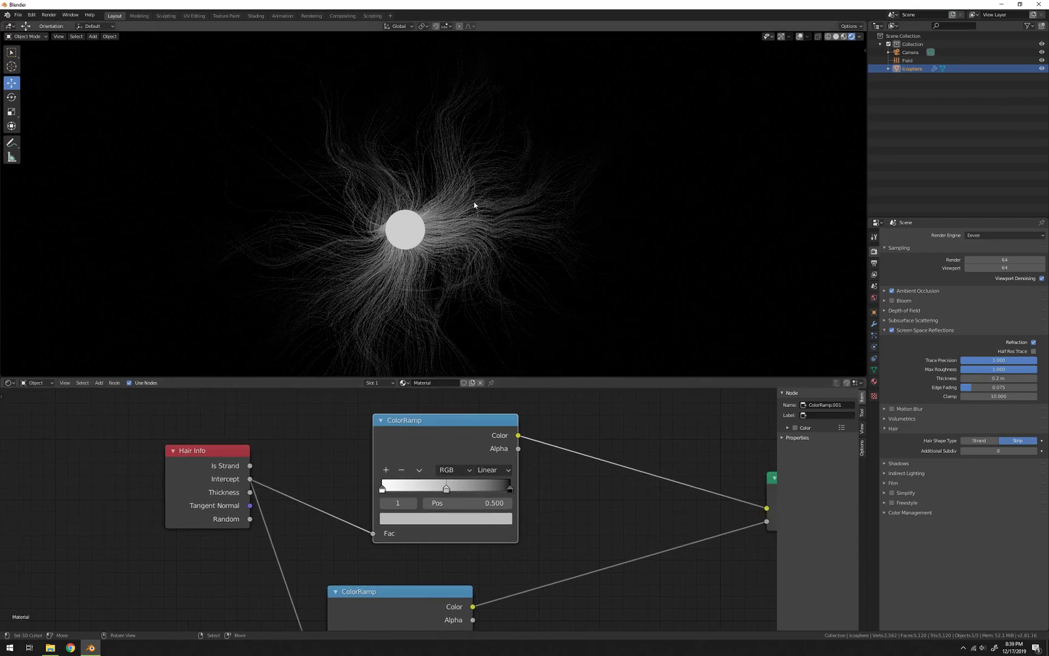
pyautogui.scroll(2, 474, 203)
pyautogui.moveTo(446, 489); pyautogui.dragTo(447, 489)
pyautogui.click(446, 518)
pyautogui.moveTo(486, 380); pyautogui.dragTo(485, 343)
pyautogui.click(399, 413)
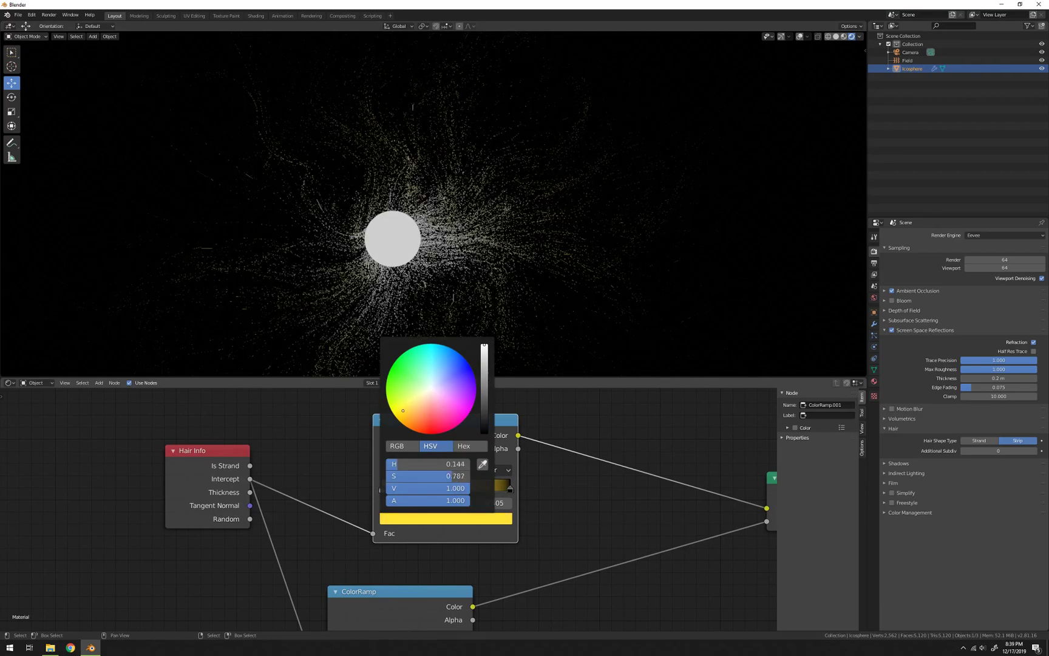
pyautogui.moveTo(399, 413)
pyautogui.mouseDown()
pyautogui.moveTo(419, 432)
pyautogui.moveTo(455, 402)
pyautogui.moveTo(440, 354)
pyautogui.mouseUp()
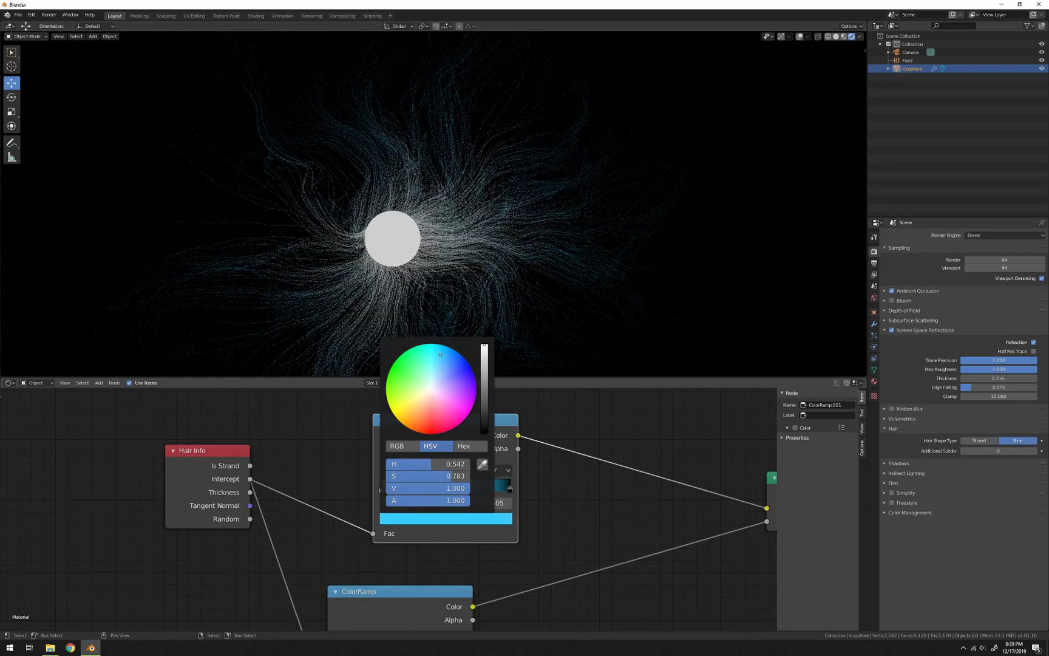
pyautogui.moveTo(435, 490); pyautogui.dragTo(408, 489)
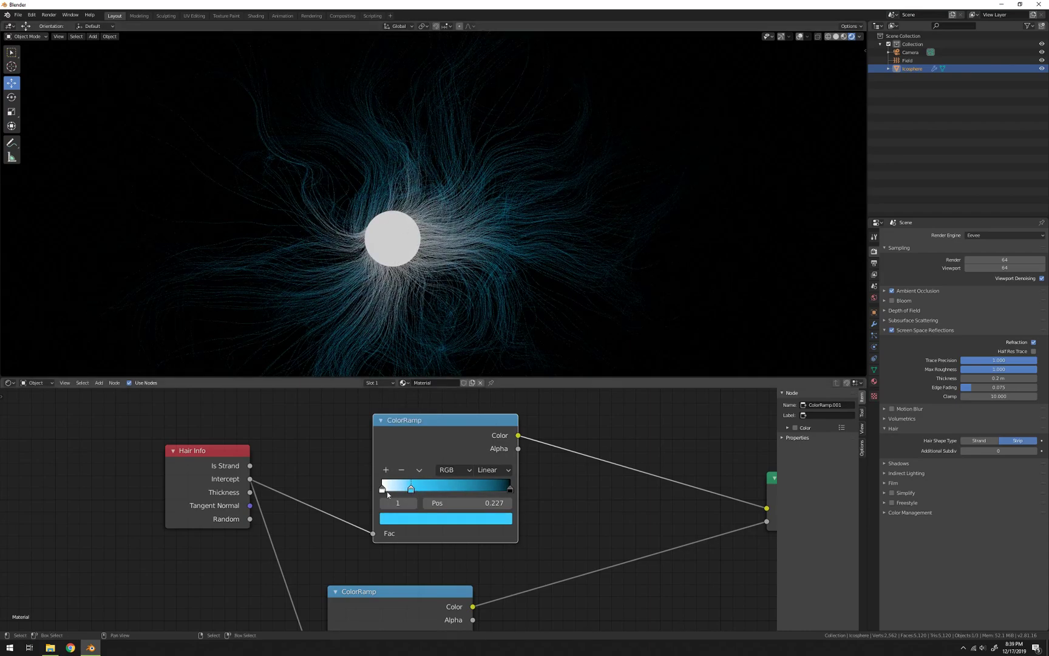
# Add another stop to the color ramp at position 0.559 and color it red
pyautogui.click(387, 471)
pyautogui.moveTo(397, 489); pyautogui.dragTo(454, 491)
pyautogui.click(451, 519)
pyautogui.moveTo(434, 379); pyautogui.dragTo(439, 433)
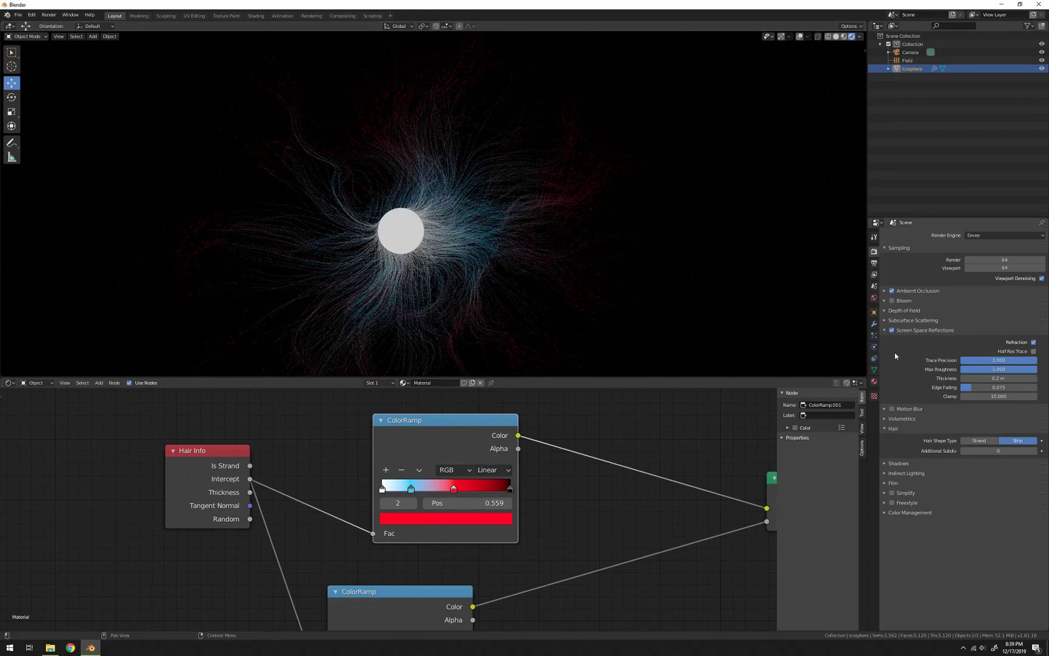
# Enable Interpolated children for the hair particles and set their display amount to 100
pyautogui.click(875, 336)
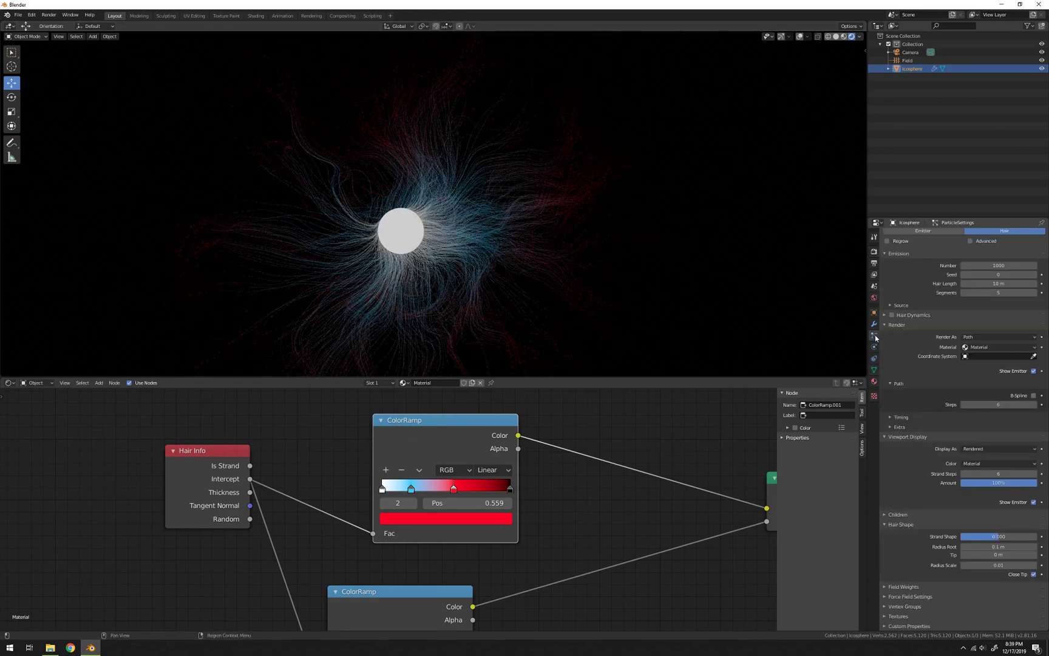
pyautogui.scroll(2, 954, 292)
pyautogui.scroll(-2, 951, 304)
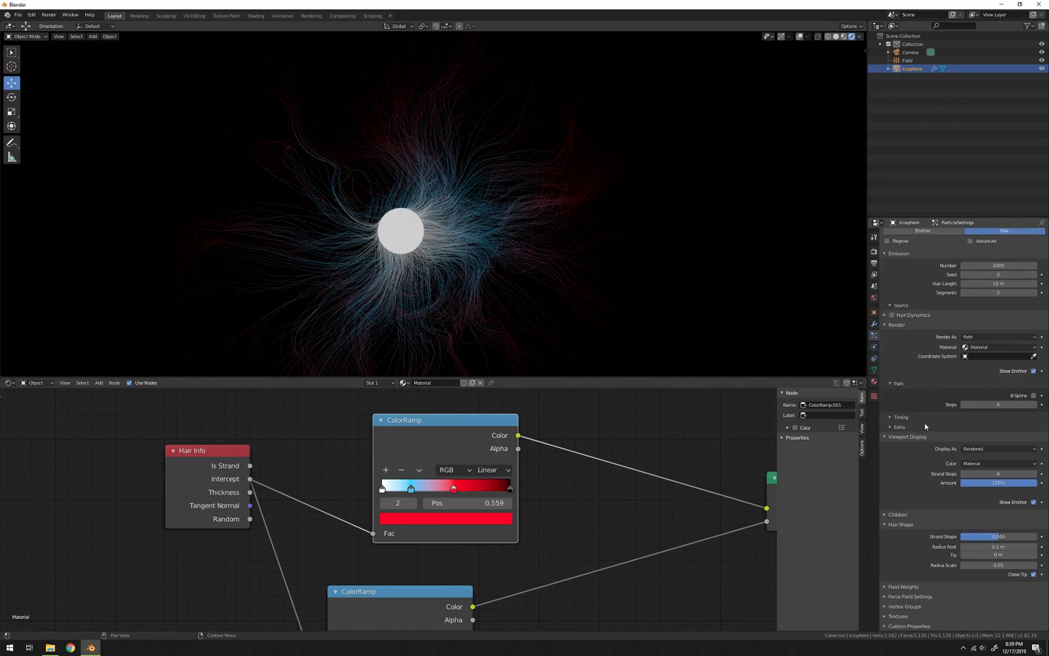
pyautogui.click(899, 515)
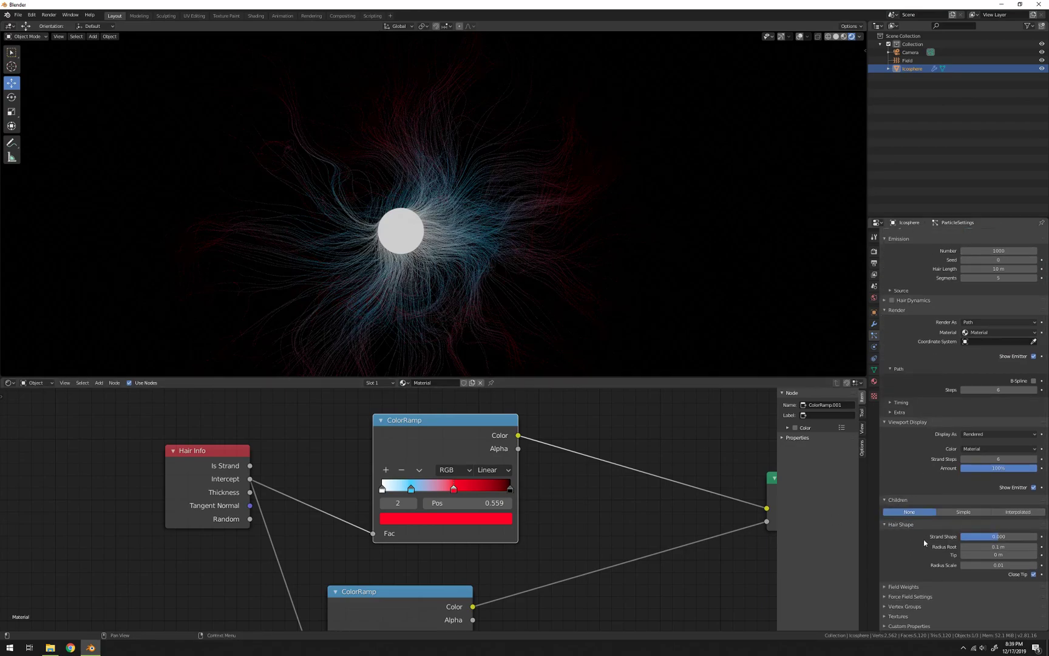
pyautogui.click(1026, 513)
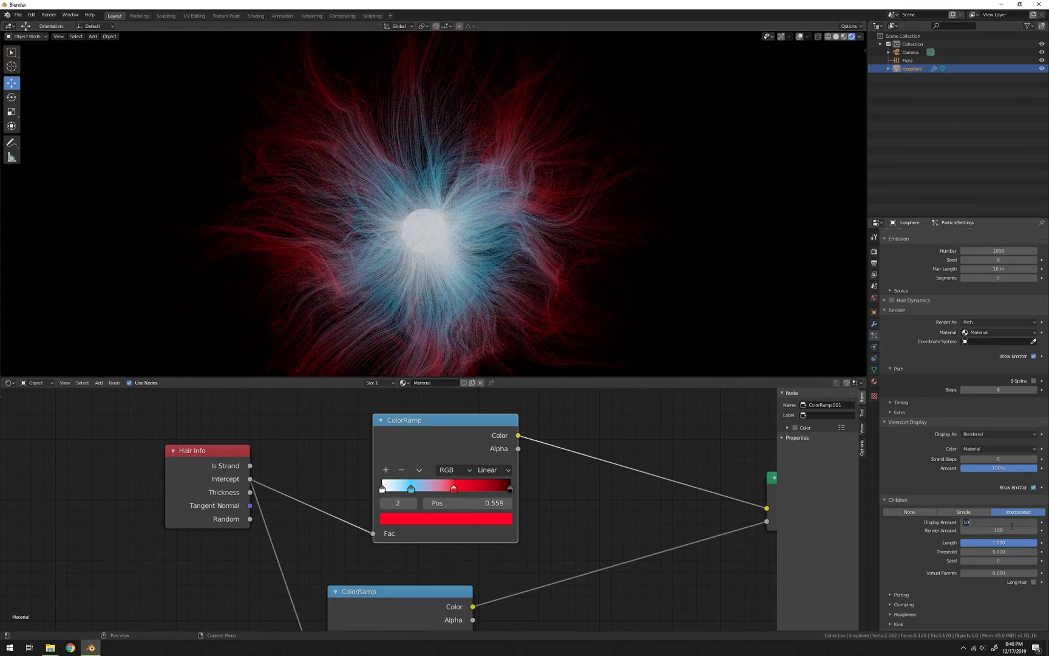
pyautogui.press('Return')
pyautogui.press('Return')
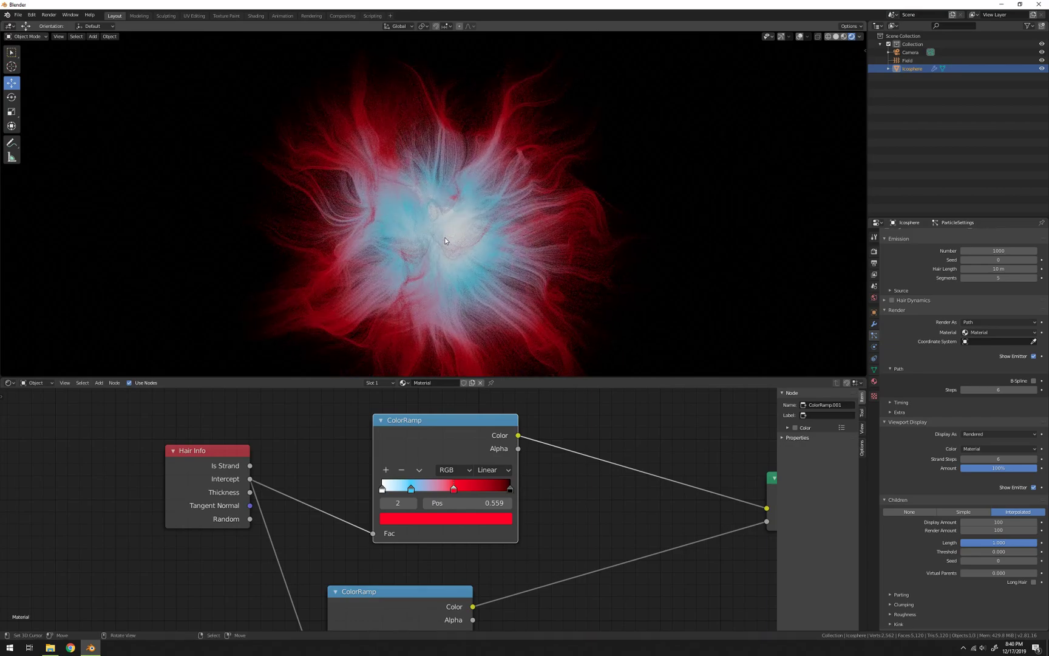
# Set the hair particle emission number to 250 and check the strands from closer angles
pyautogui.scroll(3, 998, 306)
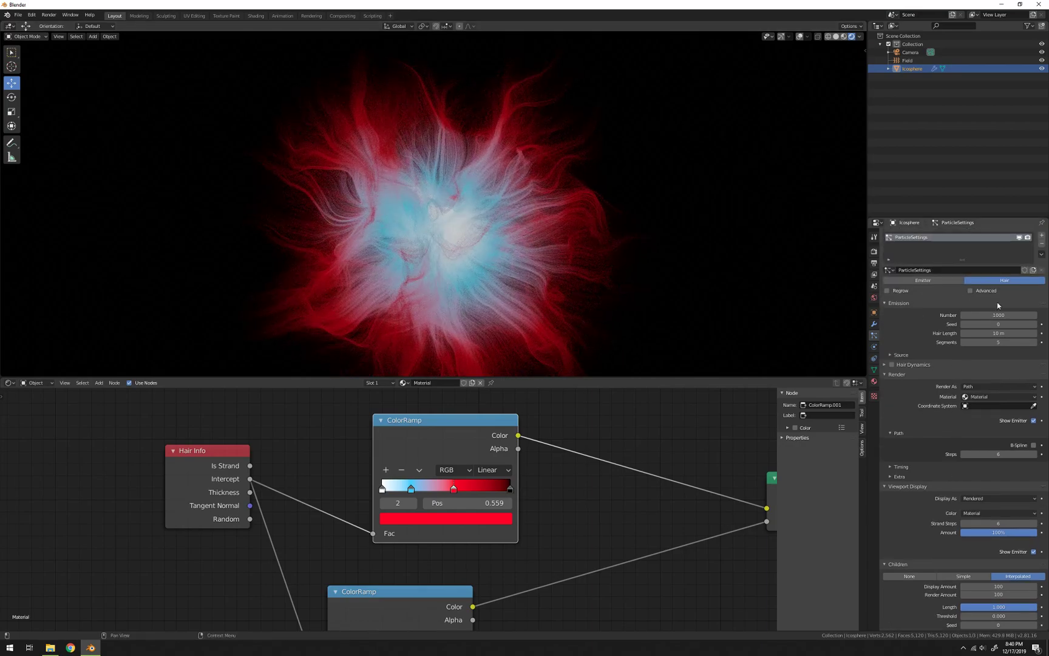
pyautogui.moveTo(1006, 315); pyautogui.dragTo(847, 316)
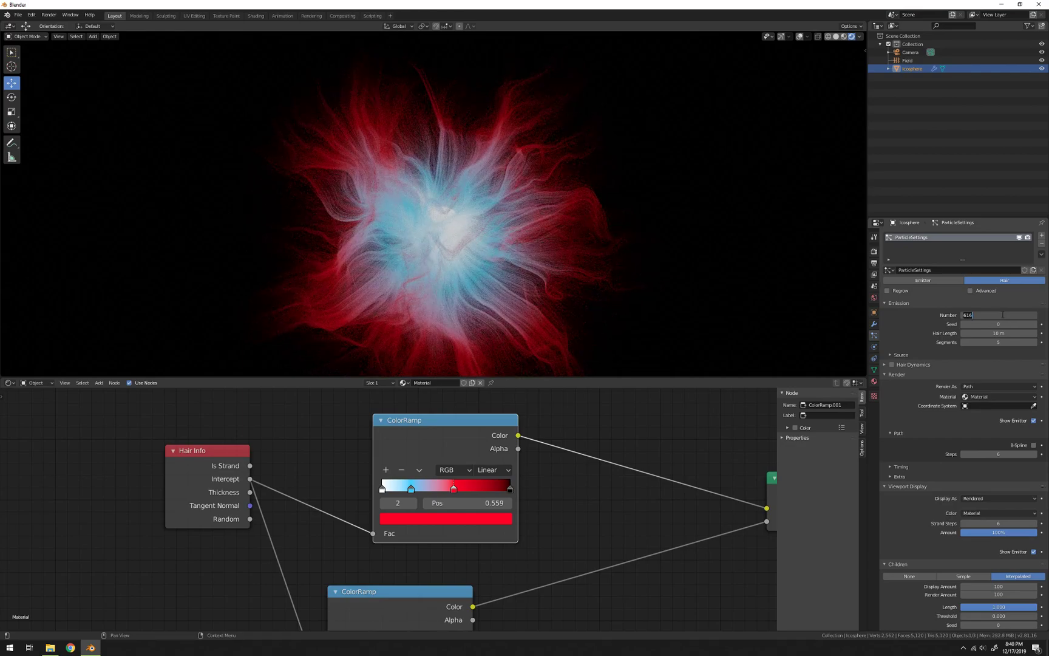
pyautogui.press('Return')
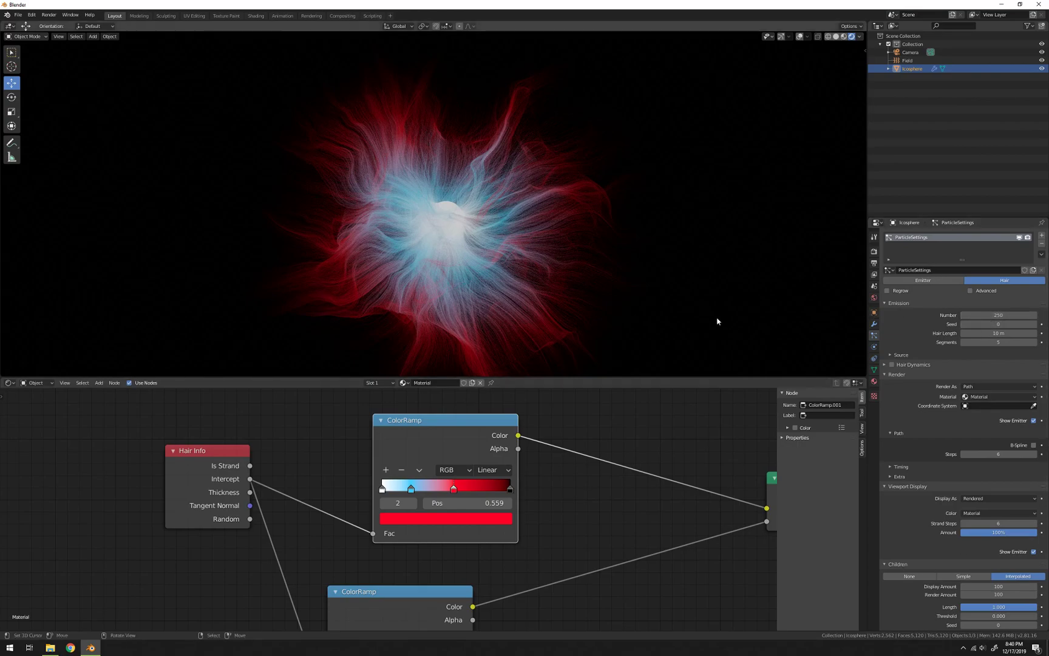
pyautogui.moveTo(569, 201); pyautogui.dragTo(559, 217, button='middle')
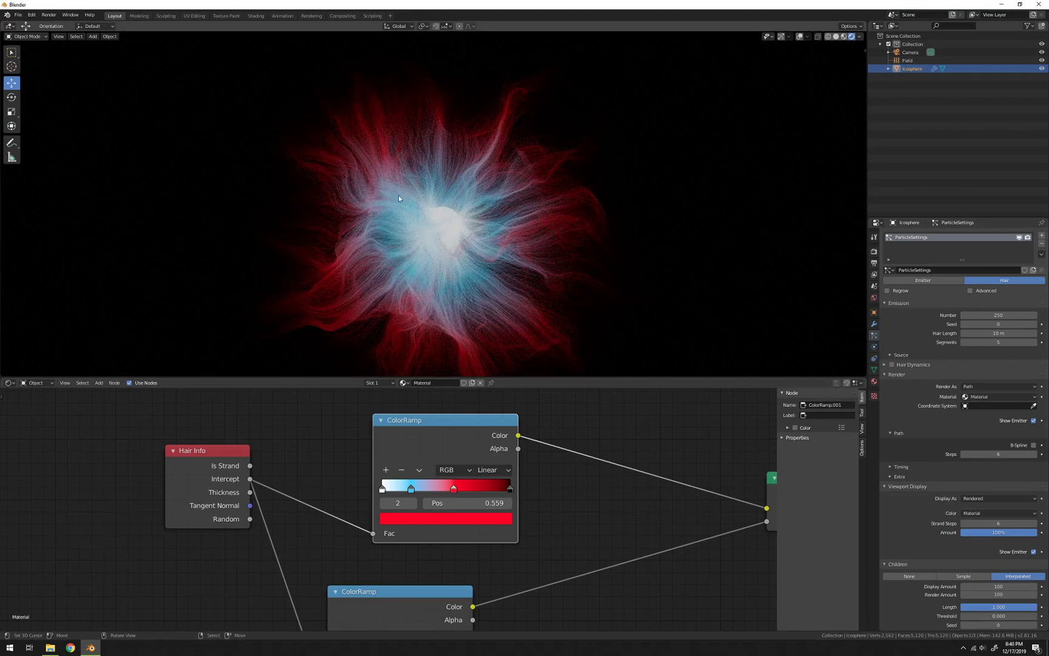
pyautogui.moveTo(608, 184); pyautogui.dragTo(514, 233, button='middle')
pyautogui.scroll(1, 422, 220)
pyautogui.scroll(2, 555, 224)
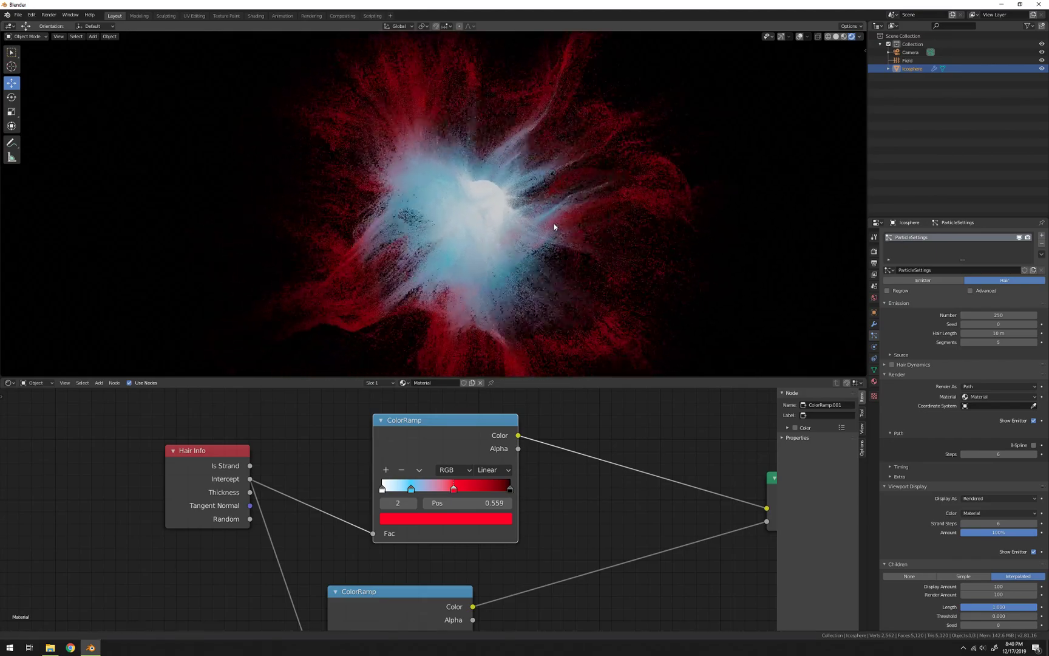
# Move the color ramp's red stop to position 0.568
pyautogui.scroll(-3, 556, 234)
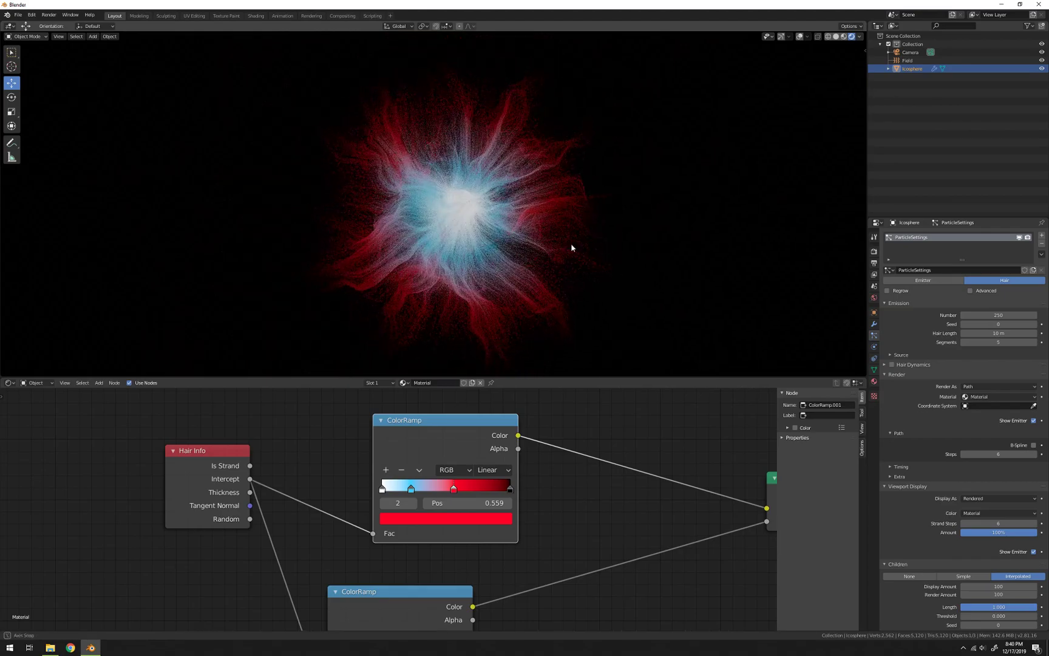
pyautogui.scroll(3, 571, 249)
pyautogui.scroll(-2, 571, 249)
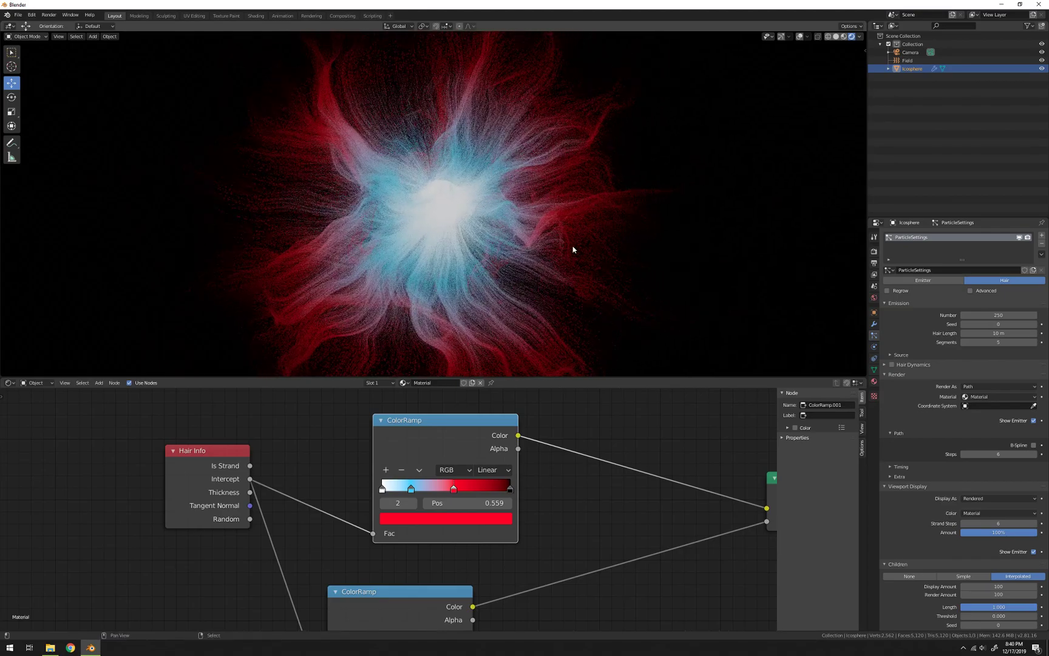
pyautogui.moveTo(454, 487)
pyautogui.mouseDown()
pyautogui.moveTo(478, 491)
pyautogui.moveTo(436, 493)
pyautogui.moveTo(457, 489)
pyautogui.mouseUp()
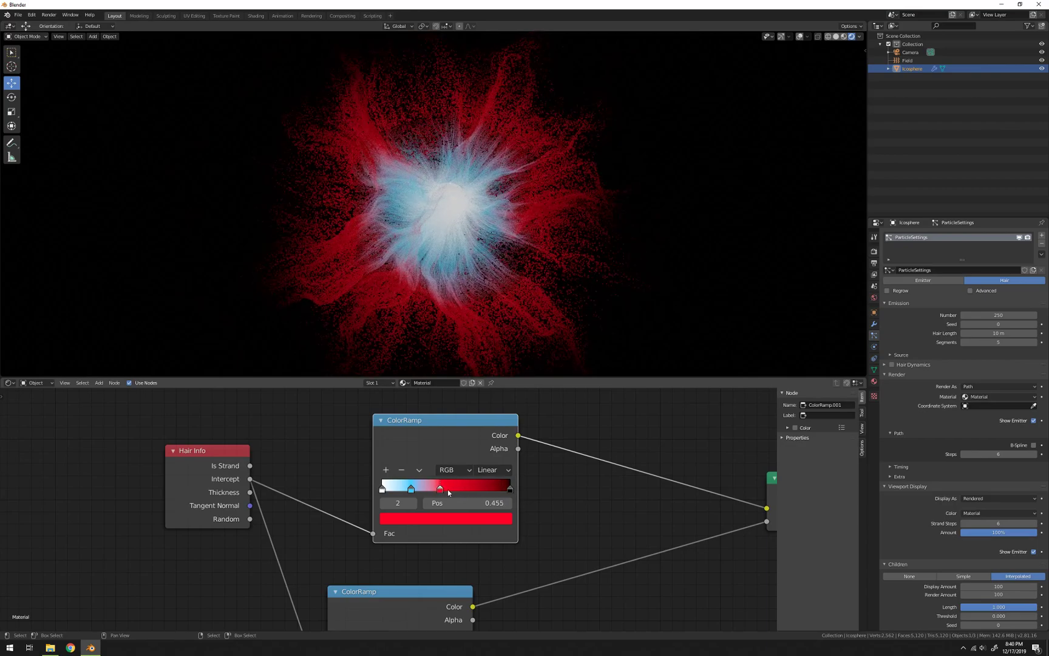
pyautogui.click(412, 491)
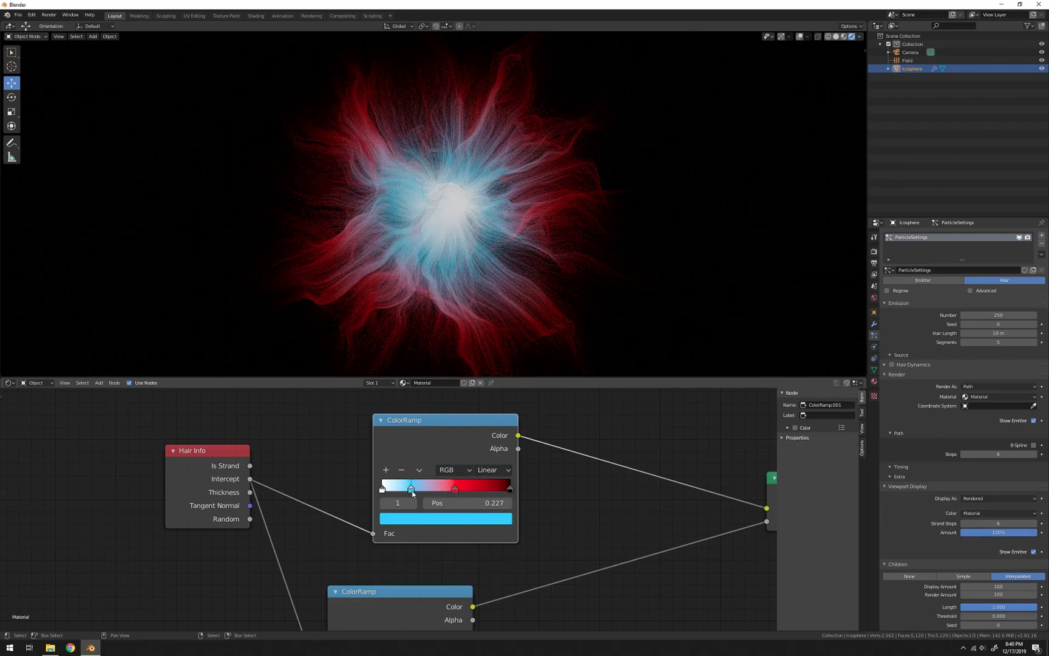
# Recolor the ramp's red stop to purple (hue 0.774, saturation 1.000, value 1.000) and check the strands from other angles
pyautogui.click(456, 490)
pyautogui.click(436, 518)
pyautogui.click(401, 423)
pyautogui.moveTo(401, 423); pyautogui.dragTo(475, 395)
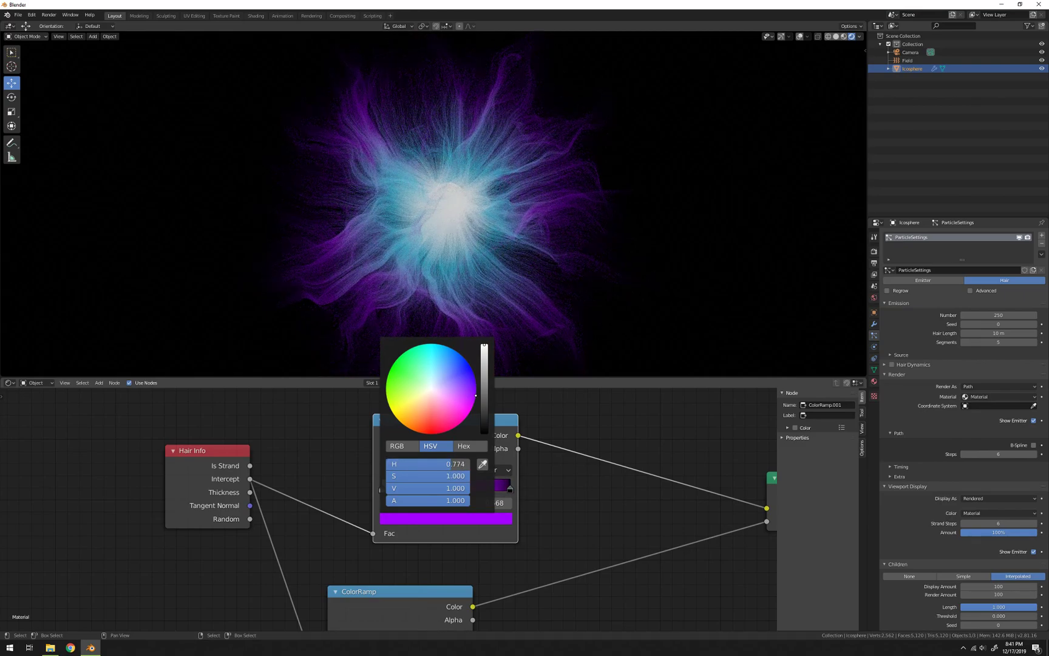
pyautogui.moveTo(613, 271); pyautogui.dragTo(554, 269, button='middle')
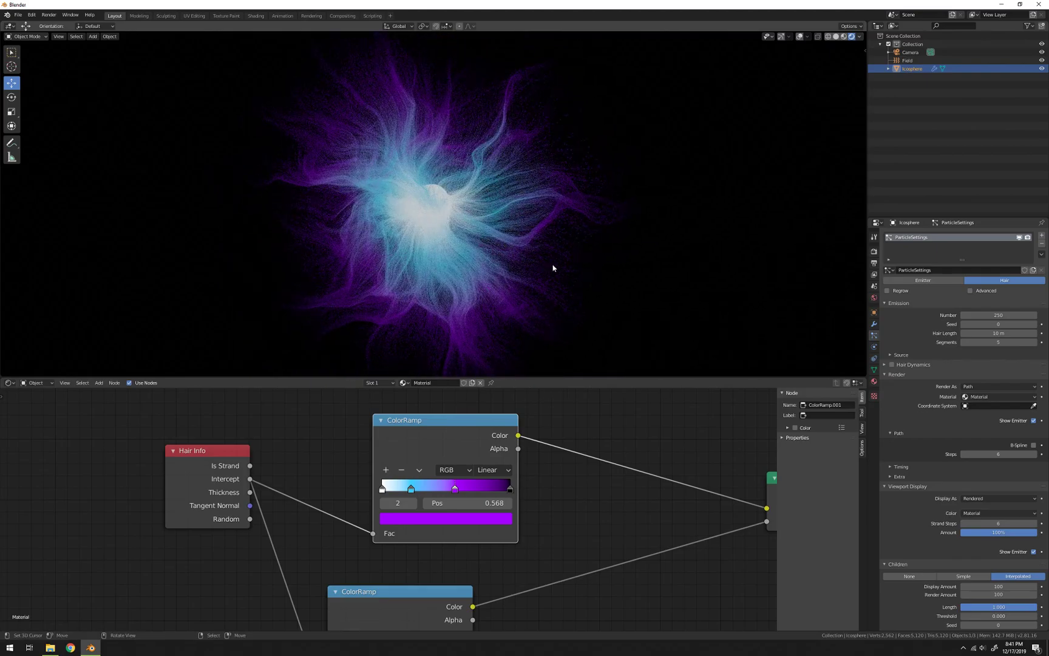
pyautogui.moveTo(502, 232); pyautogui.dragTo(499, 260, button='middle')
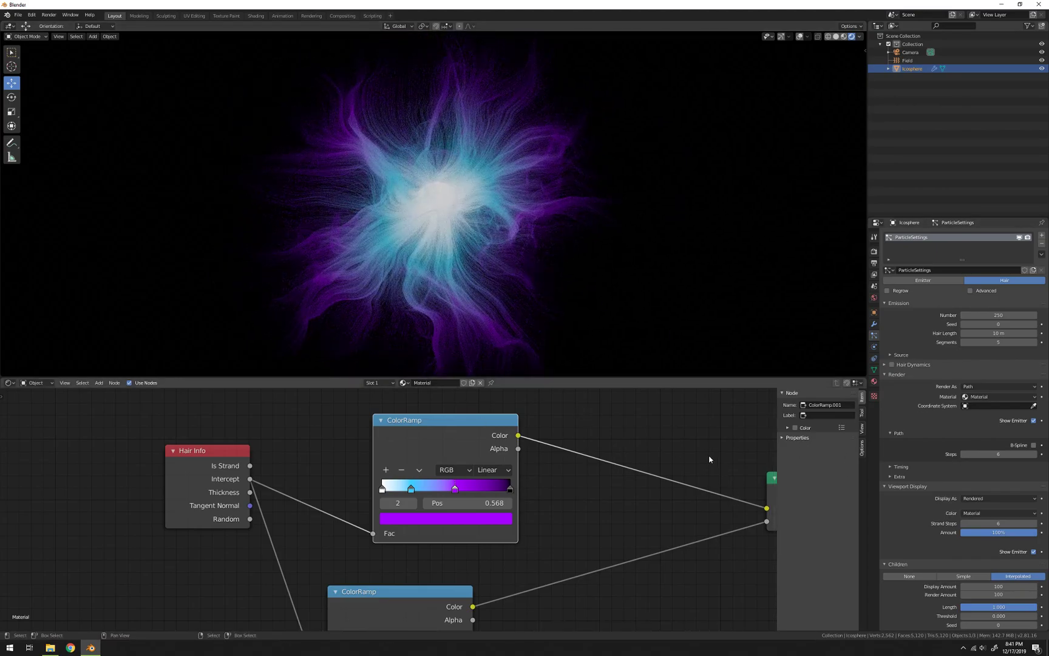
pyautogui.scroll(-2, 710, 459)
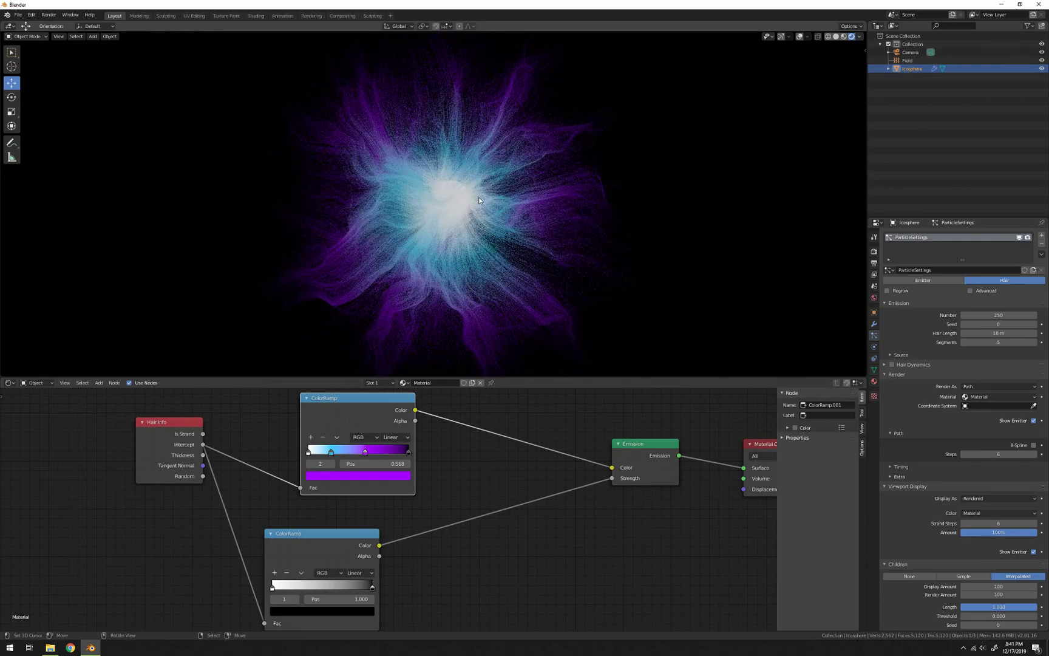
pyautogui.scroll(3, 479, 196)
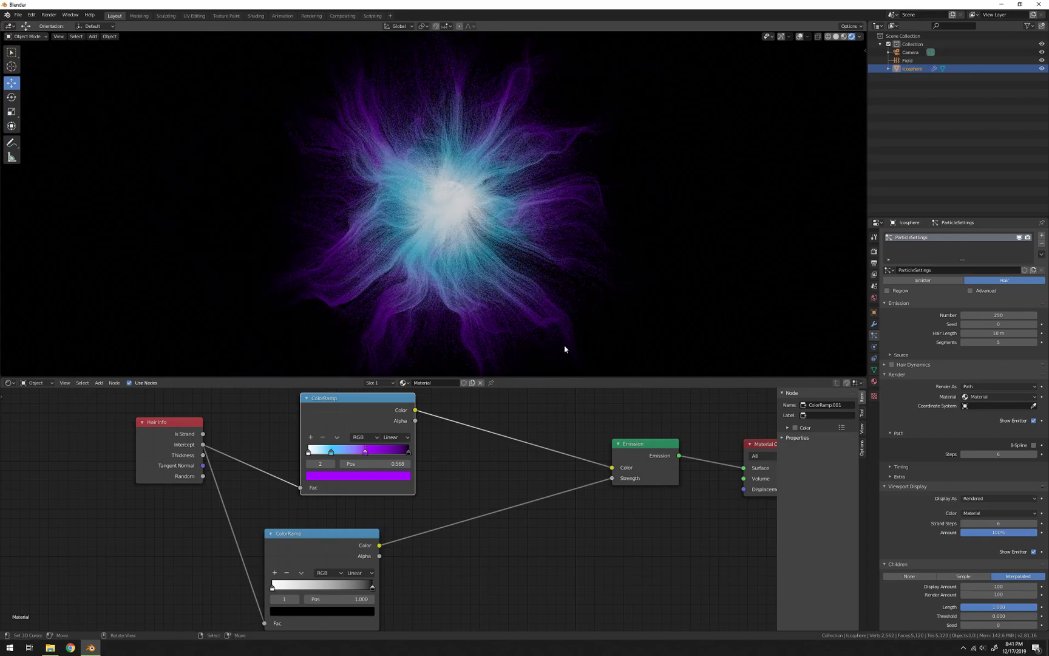
# Set the Clump value of the hair particles' children to 1.000
pyautogui.scroll(-5, 929, 485)
pyautogui.scroll(-3, 983, 388)
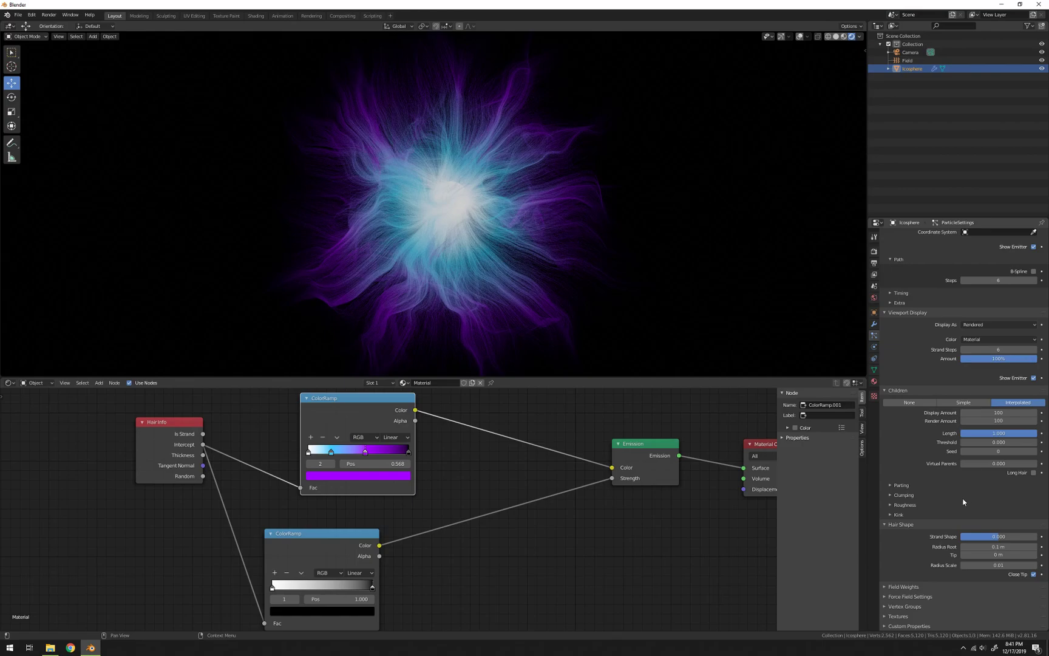
pyautogui.click(927, 495)
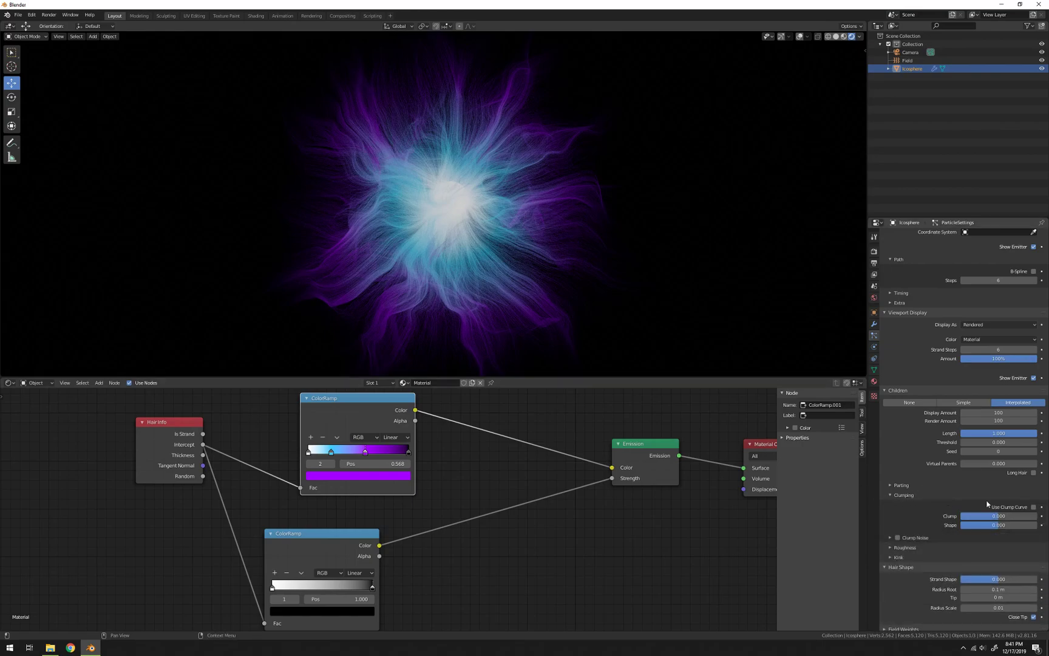
pyautogui.moveTo(999, 516); pyautogui.dragTo(1037, 516)
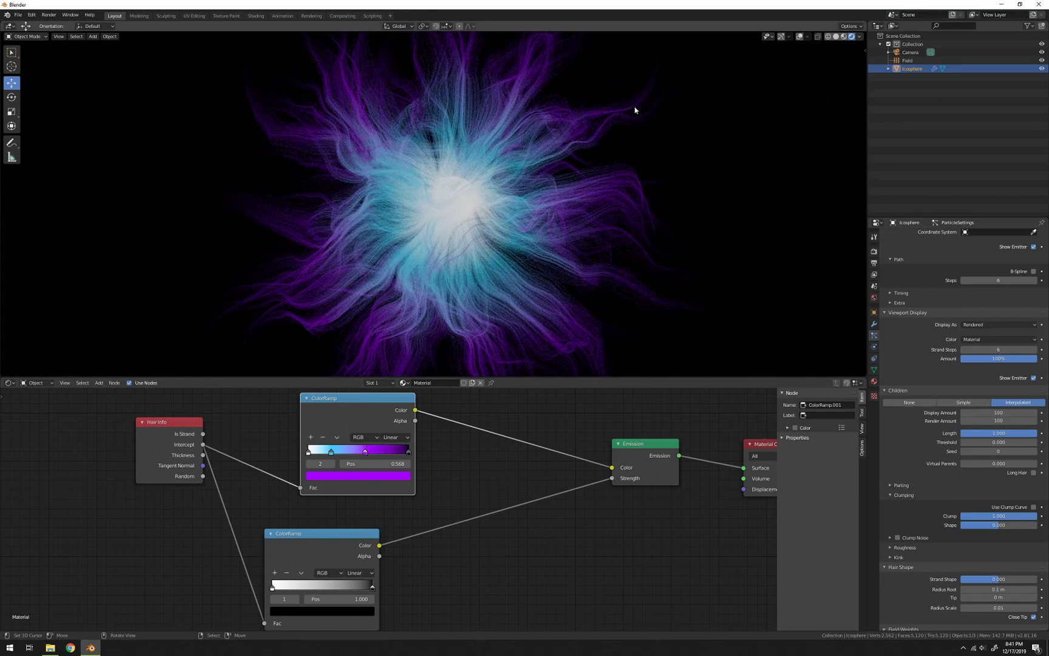
pyautogui.moveTo(583, 155); pyautogui.dragTo(573, 194, button='middle')
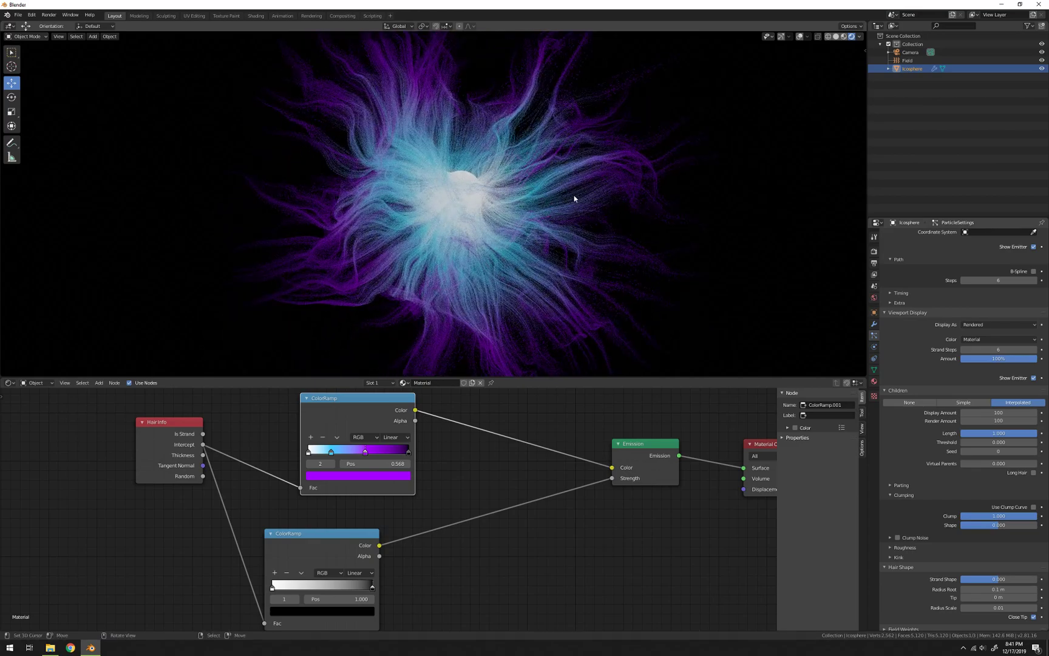
# Try a Clump value of -1.000 on the child hairs, inspect the strands, and restore it to 1.000
pyautogui.moveTo(1020, 519); pyautogui.dragTo(963, 519)
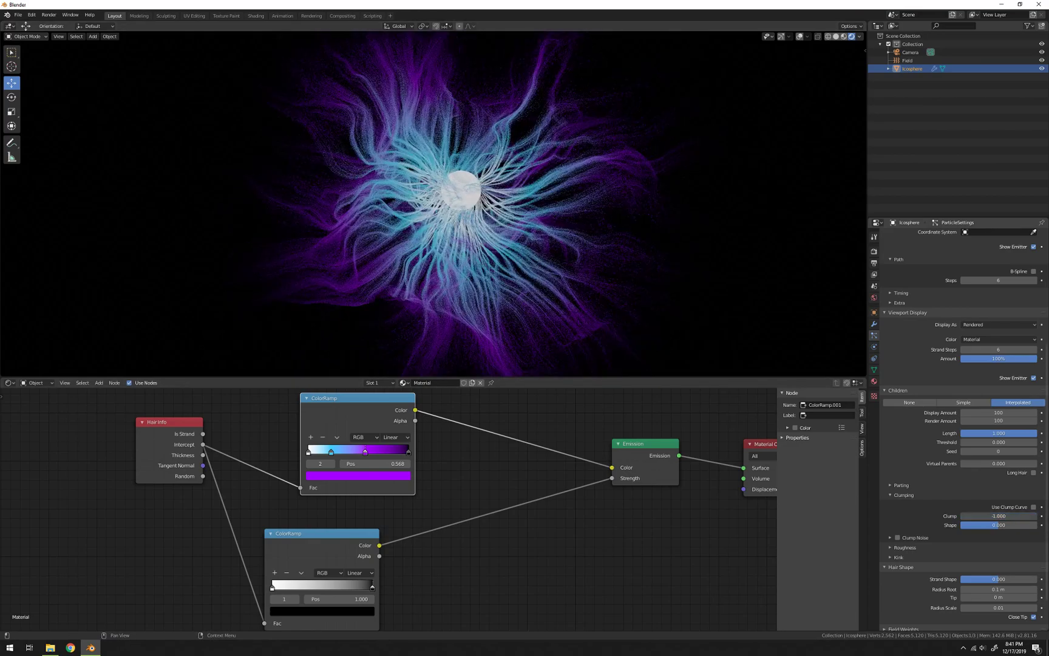
pyautogui.scroll(2, 527, 198)
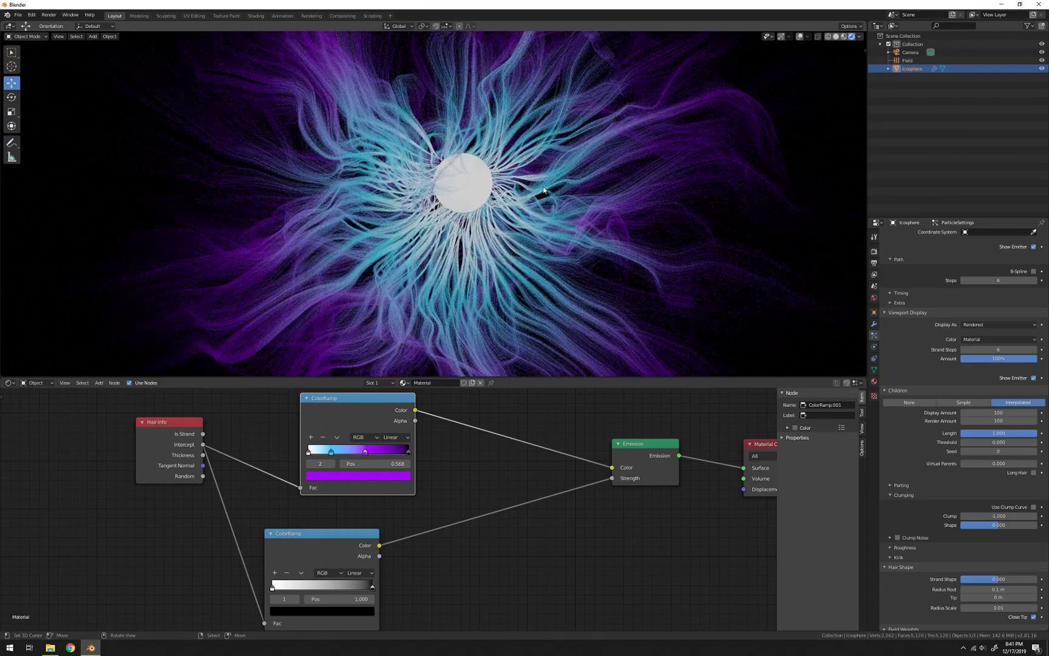
pyautogui.scroll(-2, 502, 204)
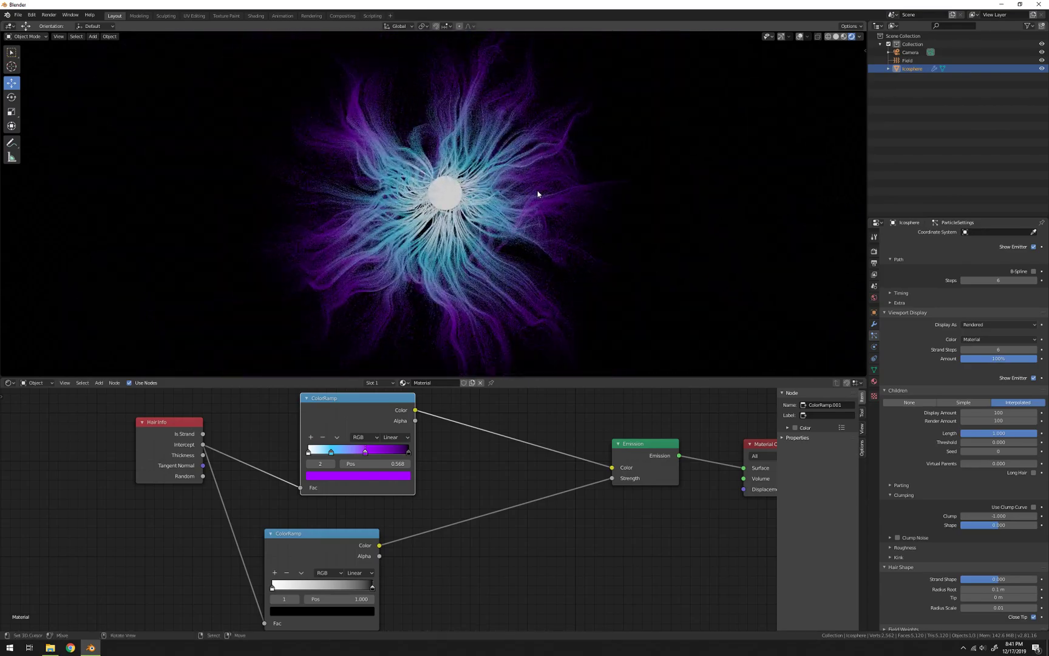
pyautogui.moveTo(972, 517); pyautogui.dragTo(1042, 517)
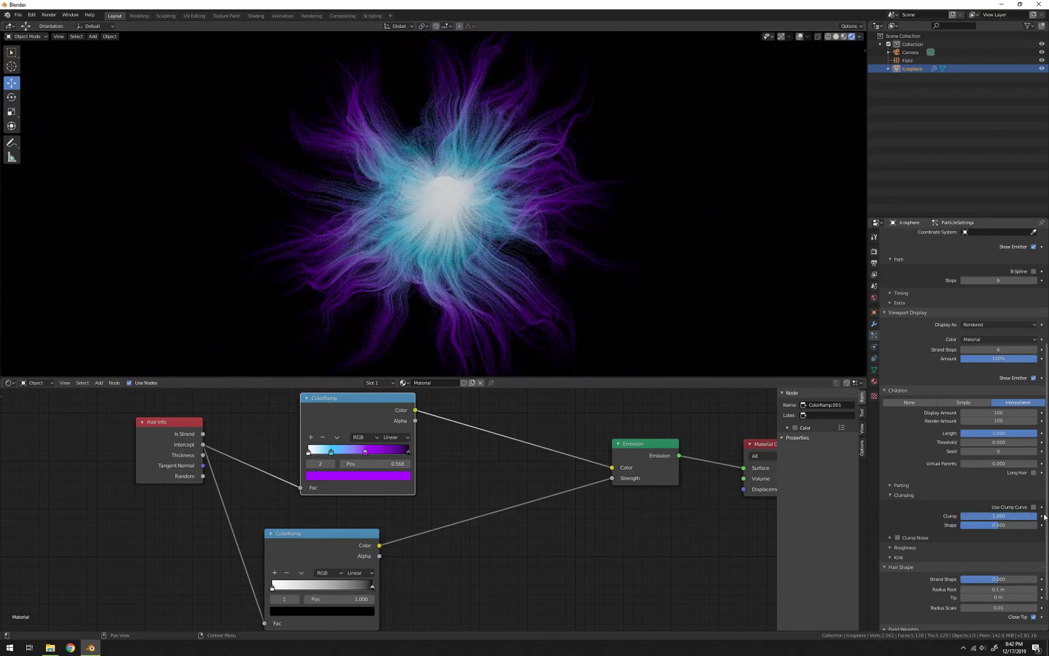
# Raise the hair particle emission number to 500
pyautogui.moveTo(508, 216); pyautogui.dragTo(525, 216, button='middle')
pyautogui.scroll(2, 629, 232)
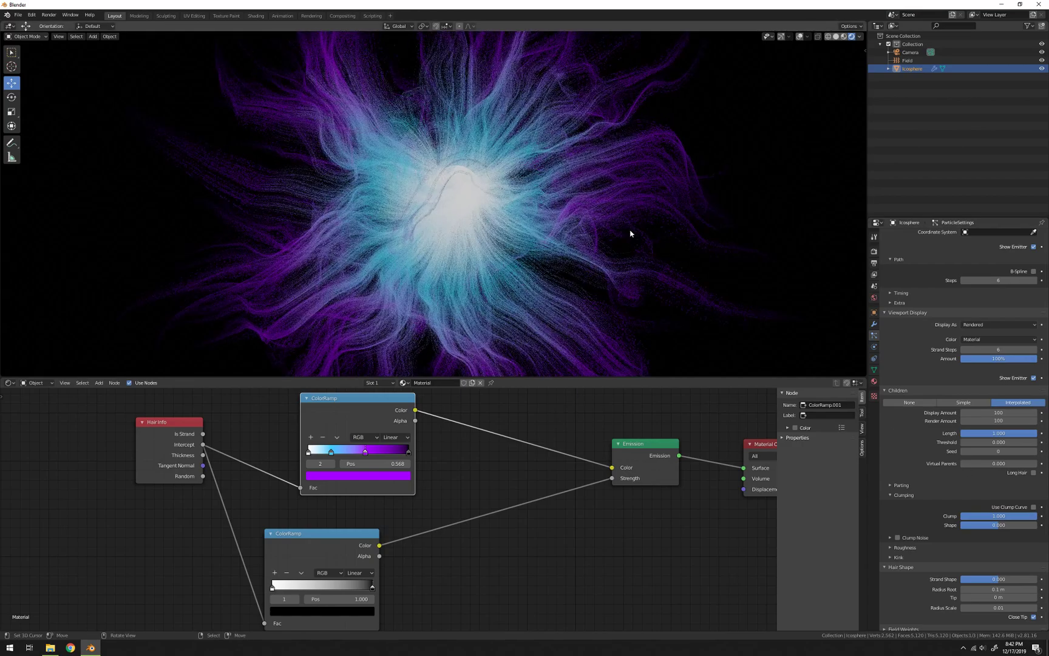
pyautogui.scroll(-2, 625, 235)
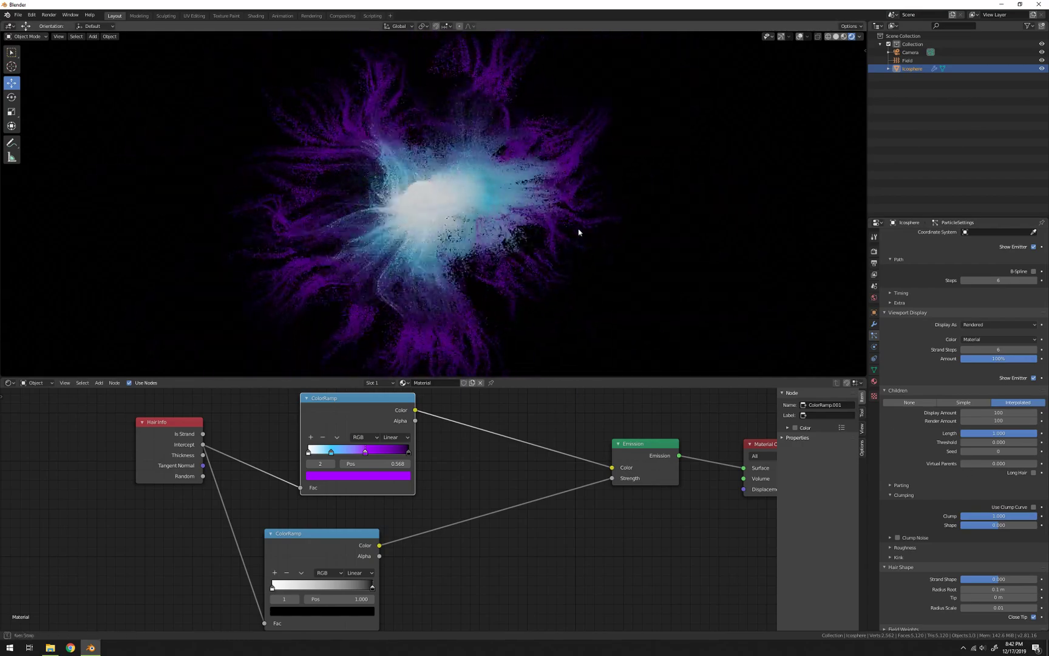
pyautogui.scroll(6, 1005, 323)
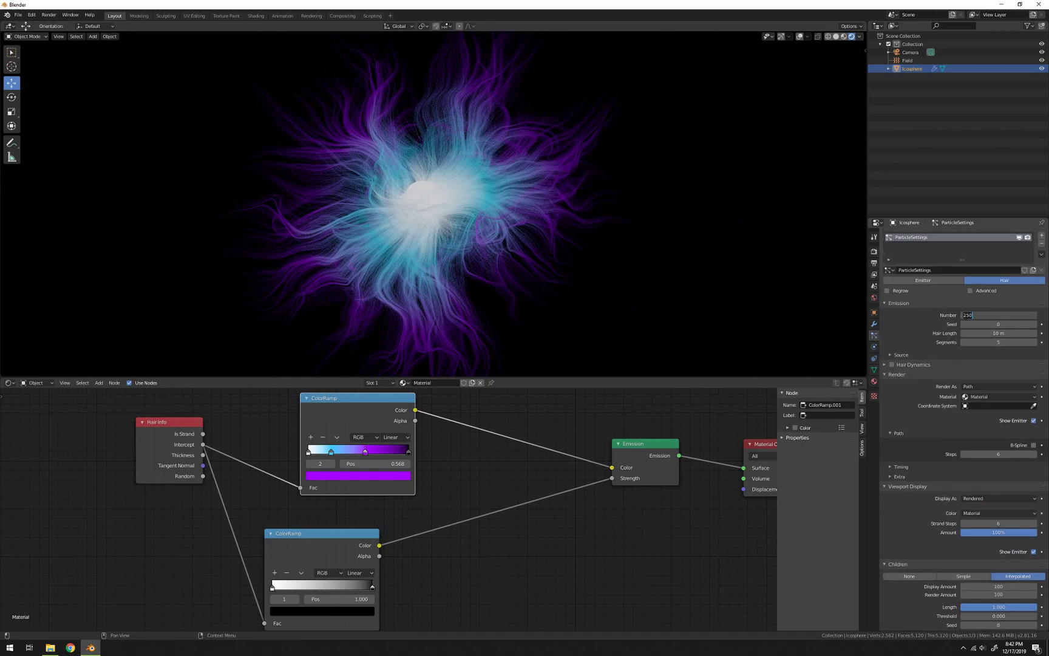
pyautogui.press('Return')
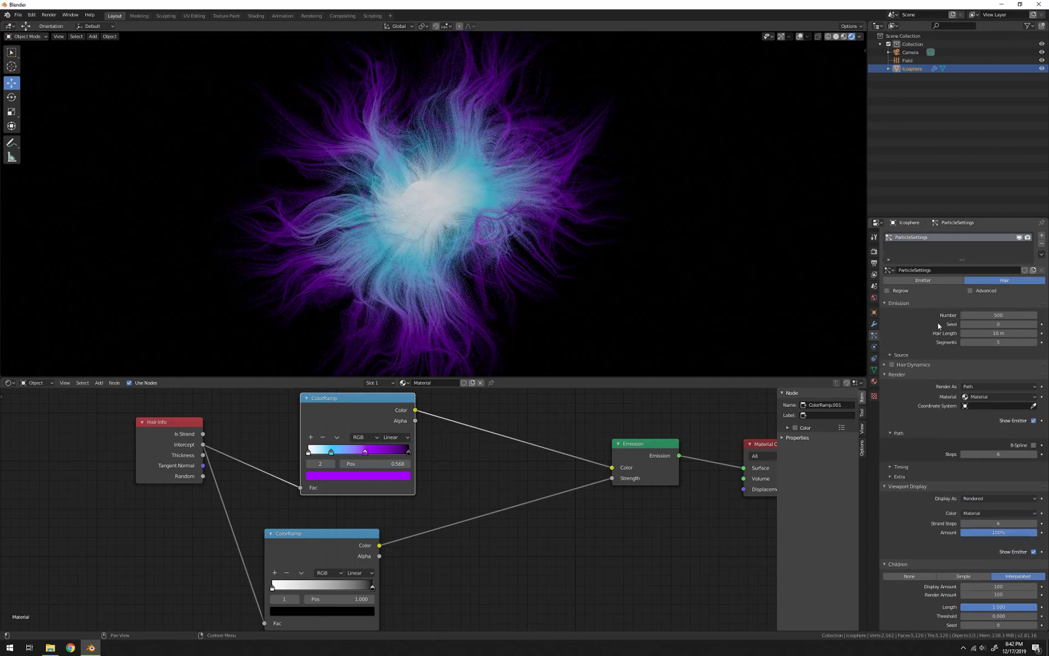
pyautogui.moveTo(458, 261); pyautogui.dragTo(499, 271, button='middle')
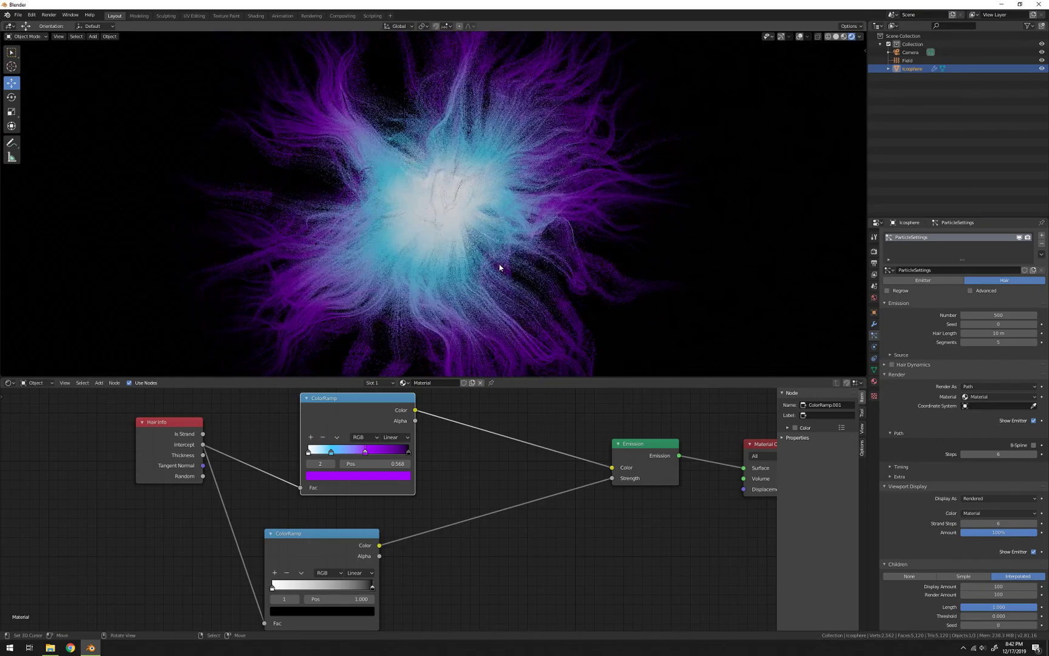
# Move the black stop of the color ramp driving emission strength to position 0.645, checking the strand falloff from several angles
pyautogui.moveTo(344, 608); pyautogui.dragTo(390, 587, button='middle')
pyautogui.moveTo(418, 569); pyautogui.dragTo(395, 571)
pyautogui.moveTo(395, 570)
pyautogui.mouseDown()
pyautogui.moveTo(331, 571)
pyautogui.moveTo(448, 578)
pyautogui.moveTo(385, 568)
pyautogui.mouseUp()
pyautogui.moveTo(395, 279)
pyautogui.mouseDown(button='middle')
pyautogui.moveTo(432, 282)
pyautogui.moveTo(380, 277)
pyautogui.mouseUp(button='middle')
pyautogui.scroll(-2, 476, 217)
pyautogui.moveTo(476, 219); pyautogui.dragTo(441, 230, button='middle')
pyautogui.scroll(1, 435, 222)
pyautogui.scroll(1, 440, 231)
pyautogui.scroll(-2, 439, 231)
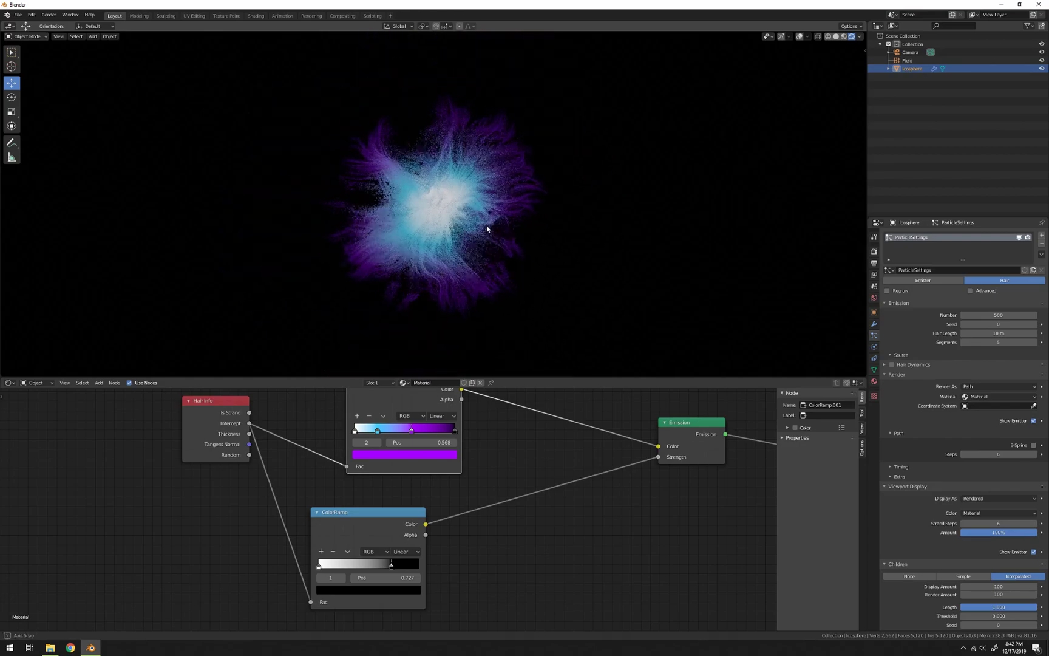
pyautogui.moveTo(388, 164); pyautogui.dragTo(452, 214, button='middle')
pyautogui.moveTo(389, 568)
pyautogui.mouseDown()
pyautogui.moveTo(359, 568)
pyautogui.moveTo(384, 567)
pyautogui.mouseUp()
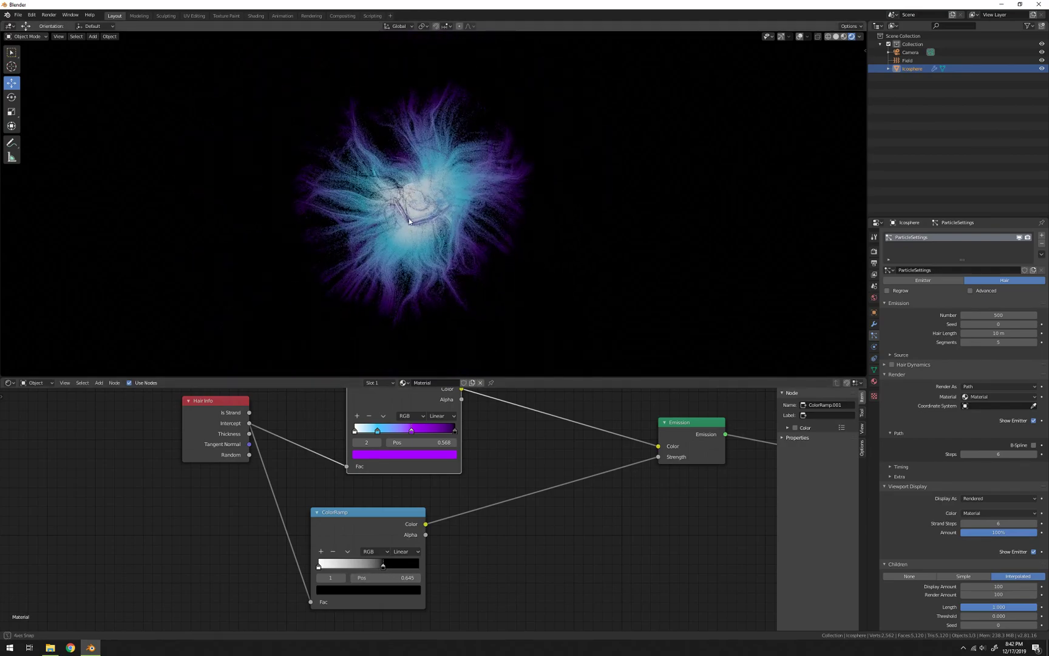
pyautogui.scroll(2, 486, 230)
pyautogui.scroll(2, 501, 241)
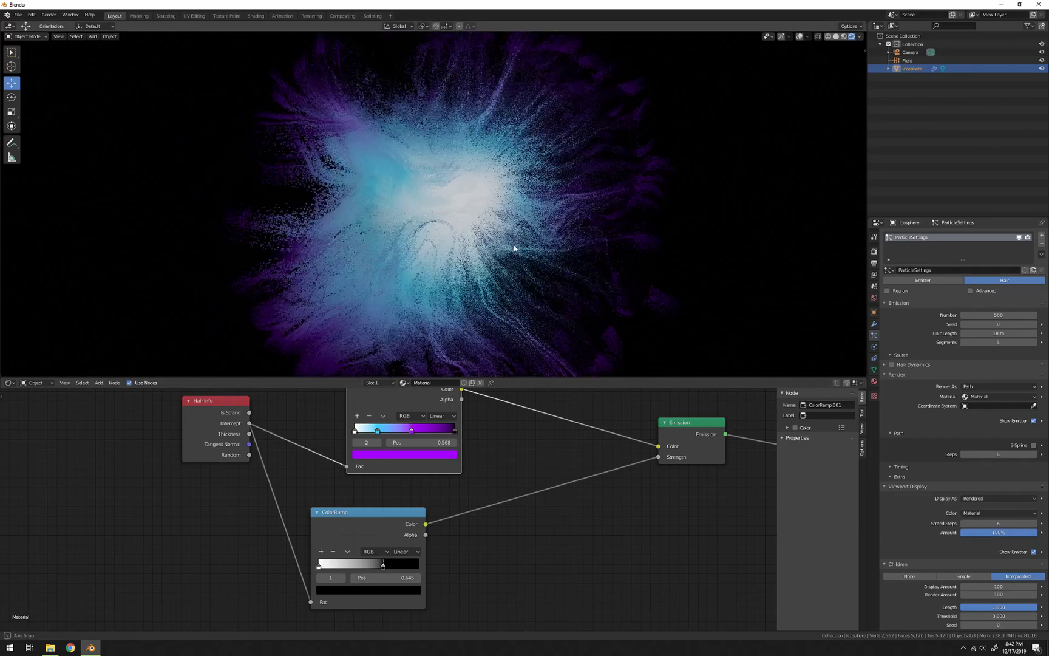
pyautogui.scroll(-1, 520, 246)
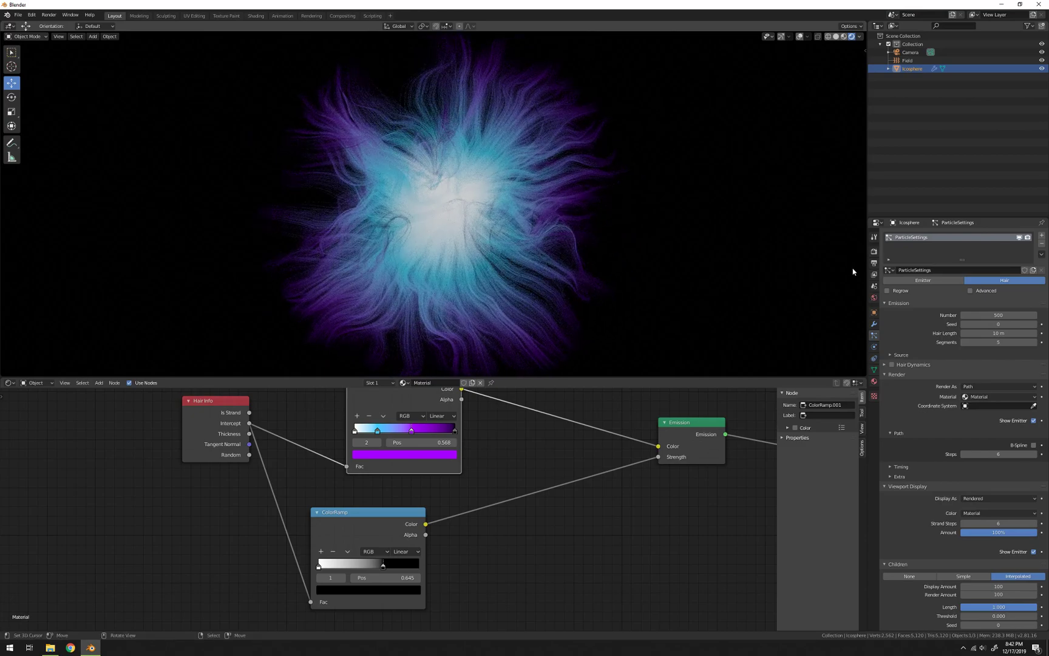
# Enable Bloom in the Eevee render settings and expand its options
pyautogui.click(875, 252)
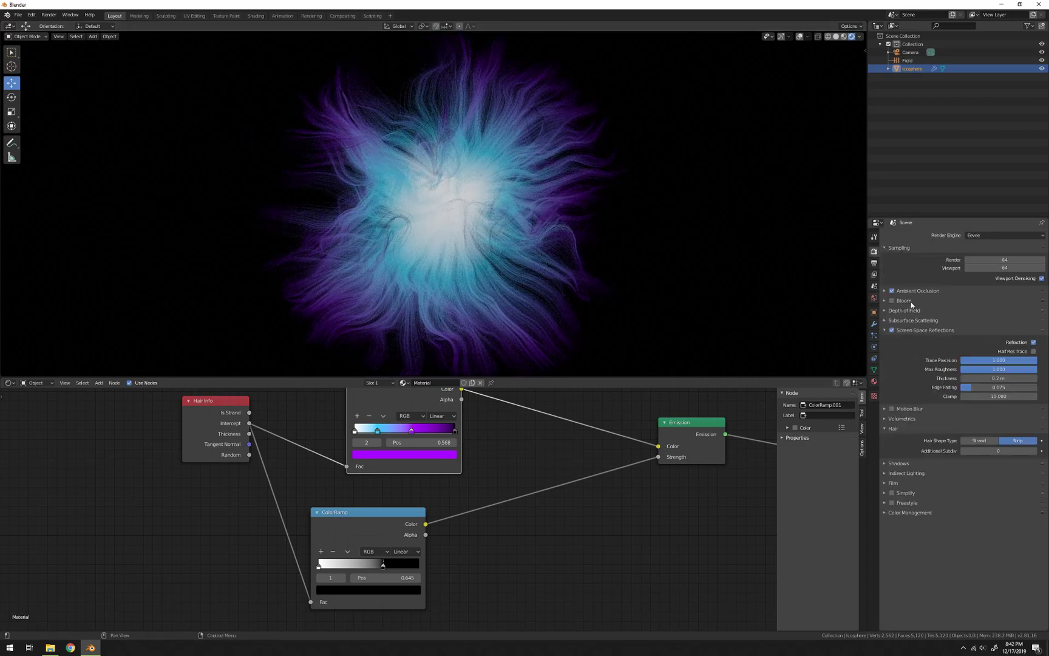
pyautogui.click(893, 300)
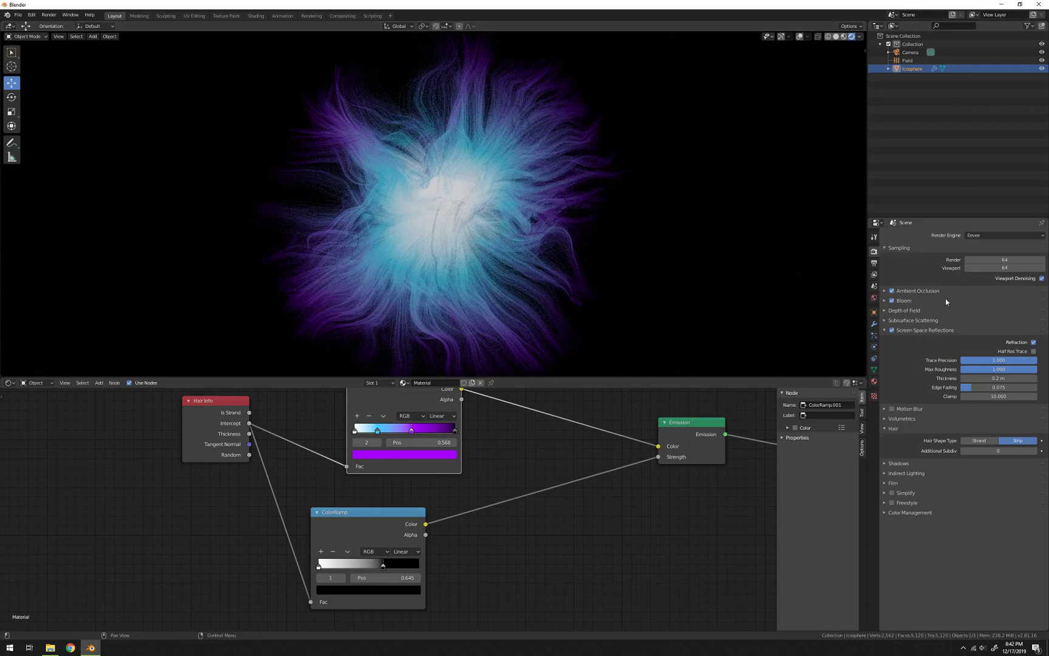
pyautogui.moveTo(574, 452); pyautogui.dragTo(541, 444, button='middle')
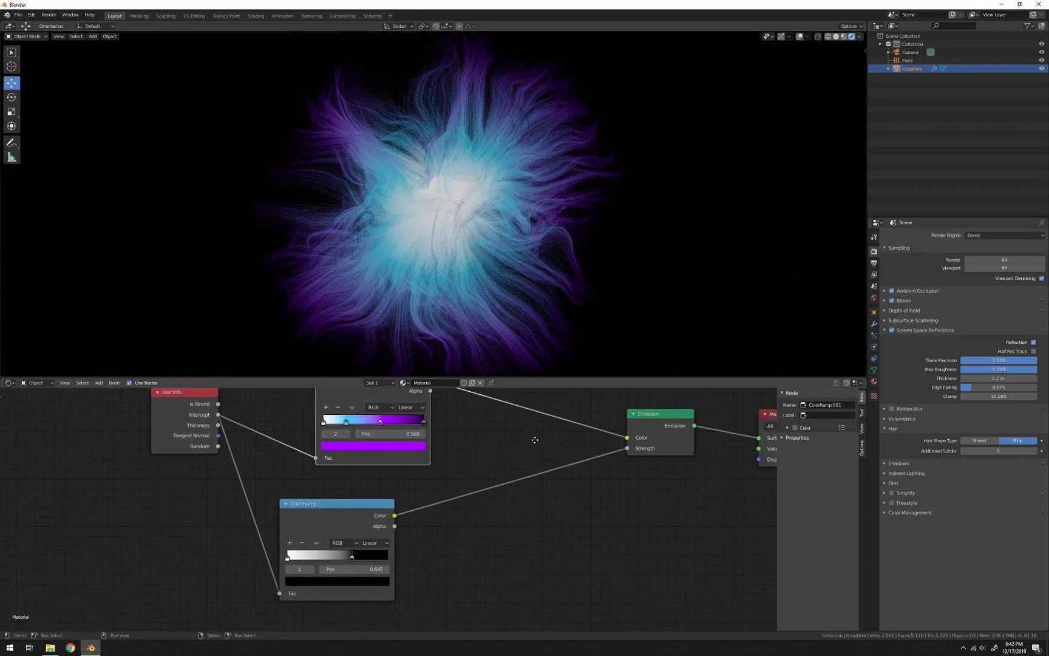
pyautogui.click(901, 298)
pyautogui.scroll(3, 604, 507)
pyautogui.scroll(-2, 600, 513)
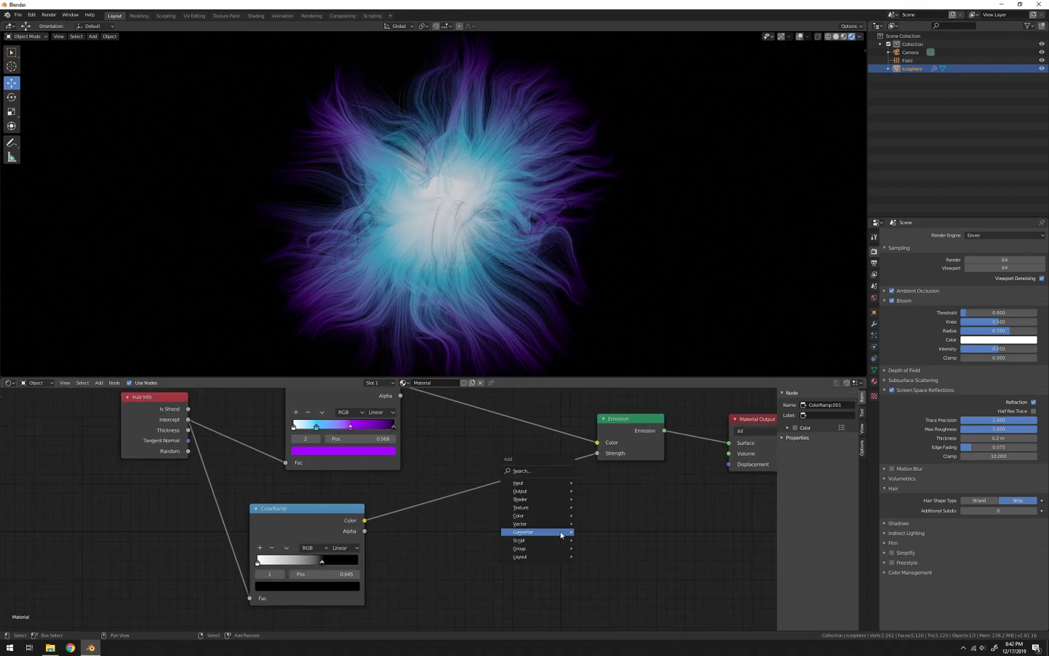
# Insert a Math node set to Multiply between the black-and-white color ramp and the Emission strength
pyautogui.click(592, 468)
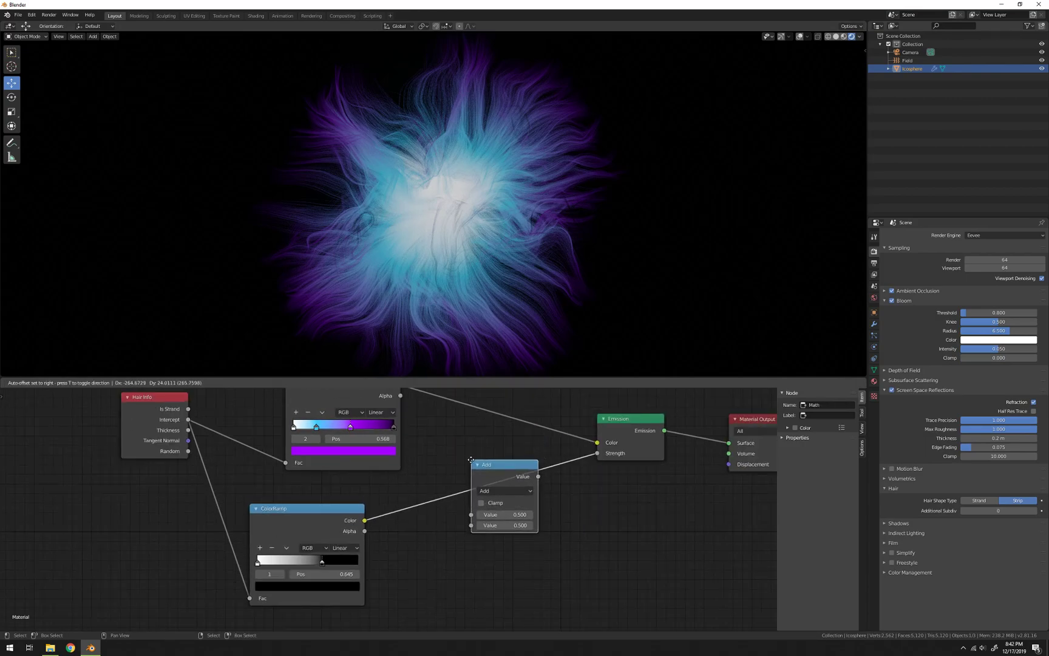
pyautogui.click(479, 444)
pyautogui.moveTo(436, 481); pyautogui.dragTo(407, 497, button='middle')
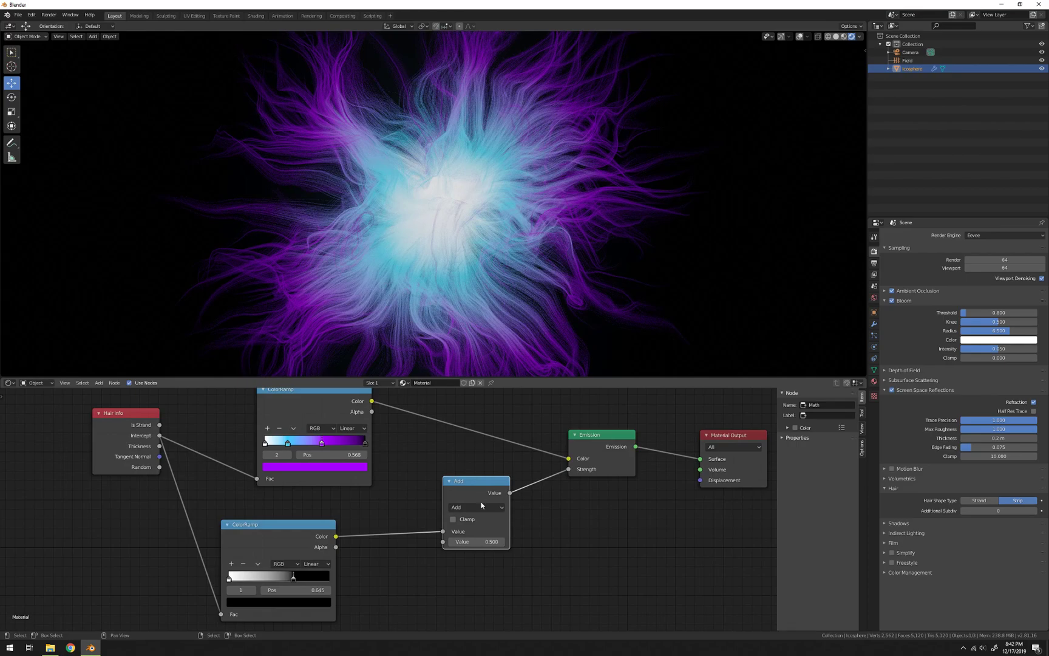
pyautogui.click(465, 476)
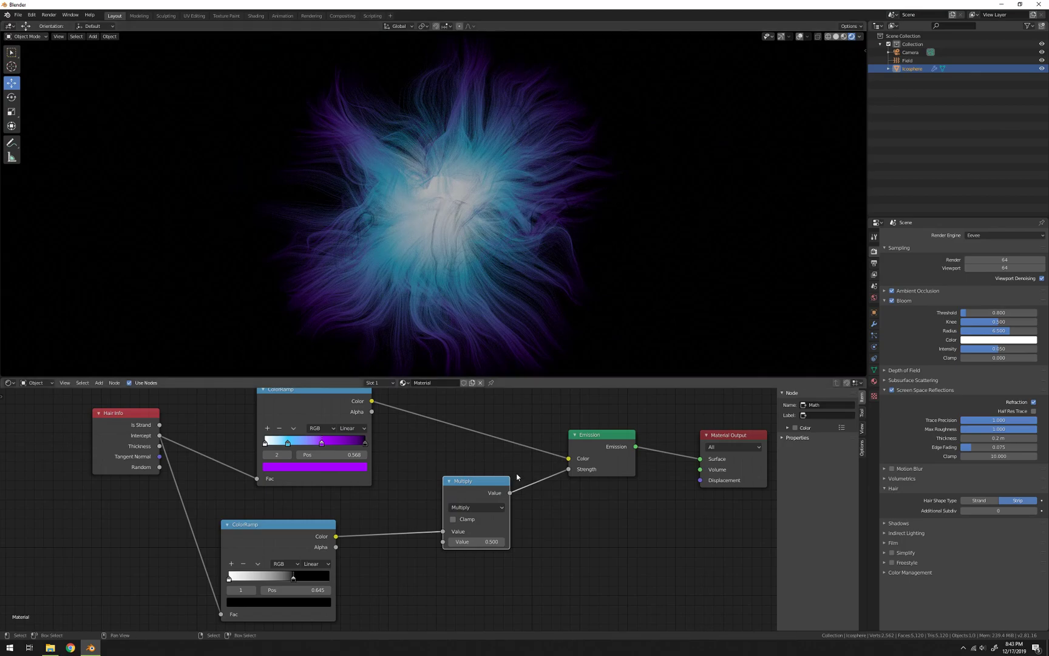
# Set the Multiply node's value to 3.600 and move the strength ramp's black stop to position 0.636
pyautogui.moveTo(469, 542)
pyautogui.mouseDown()
pyautogui.moveTo(546, 542)
pyautogui.moveTo(482, 541)
pyautogui.mouseUp()
pyautogui.moveTo(303, 578); pyautogui.dragTo(299, 579)
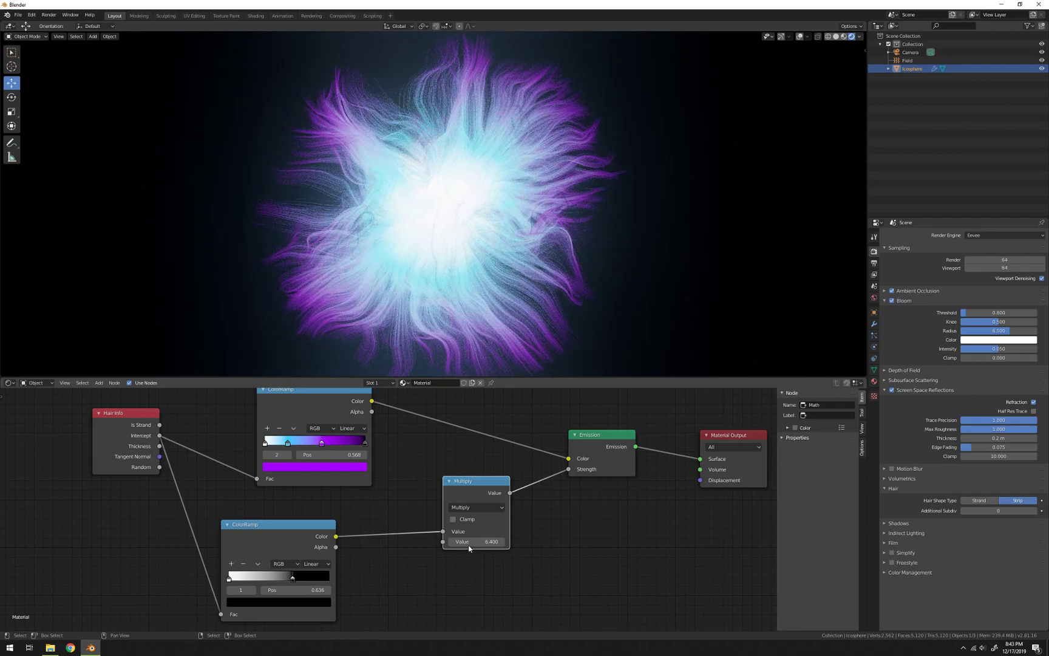
pyautogui.moveTo(469, 545); pyautogui.dragTo(457, 545)
pyautogui.moveTo(495, 231); pyautogui.dragTo(435, 232, button='middle')
pyautogui.scroll(1, 455, 225)
pyautogui.scroll(-1, 465, 243)
# Set the Bloom threshold to 0.853 and the radius to 7.823
pyautogui.click(895, 302)
pyautogui.moveTo(970, 315); pyautogui.dragTo(1018, 331)
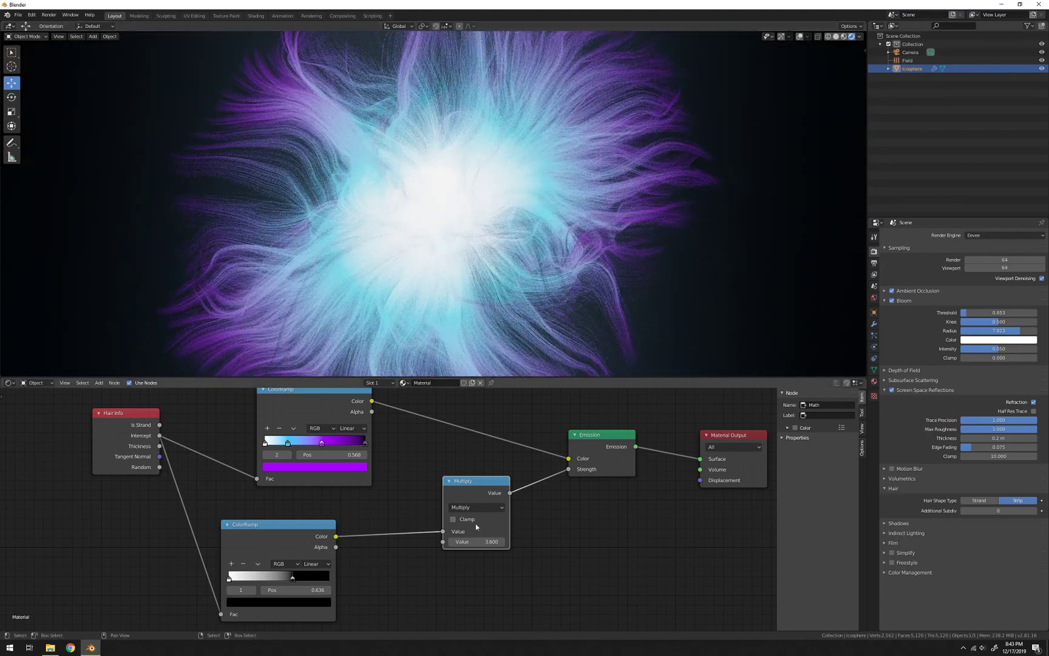
# Set the Multiply node's value to 3.500
pyautogui.moveTo(486, 542); pyautogui.dragTo(505, 542)
pyautogui.moveTo(558, 251); pyautogui.dragTo(530, 238, button='middle')
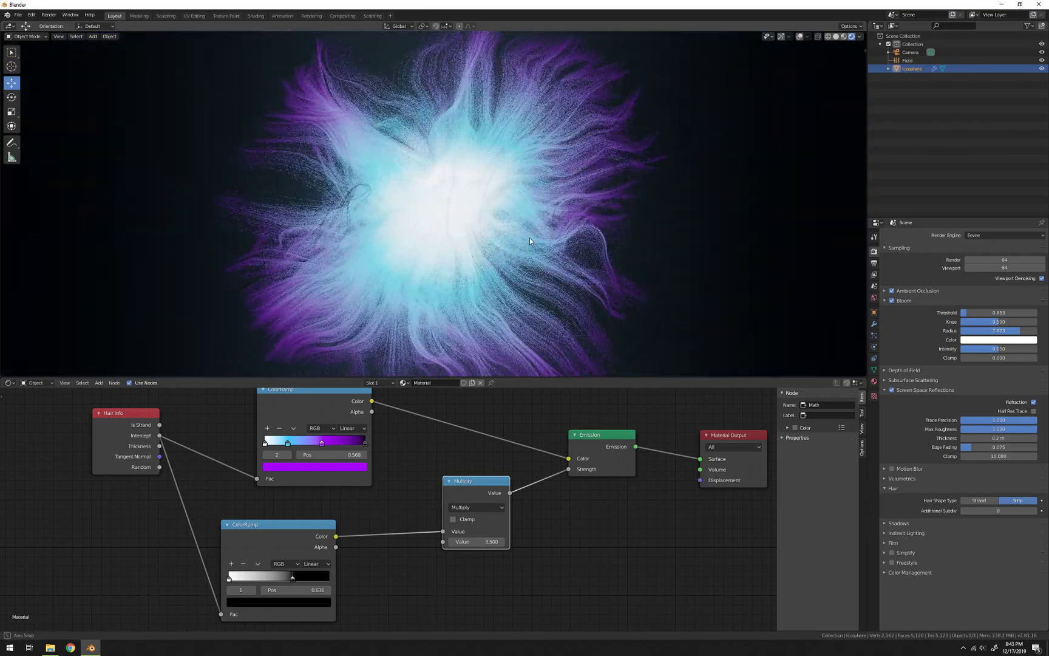
# Select the turbulence force field, bring up its physics settings, and try sizes of 5 and 0
pyautogui.click(909, 61)
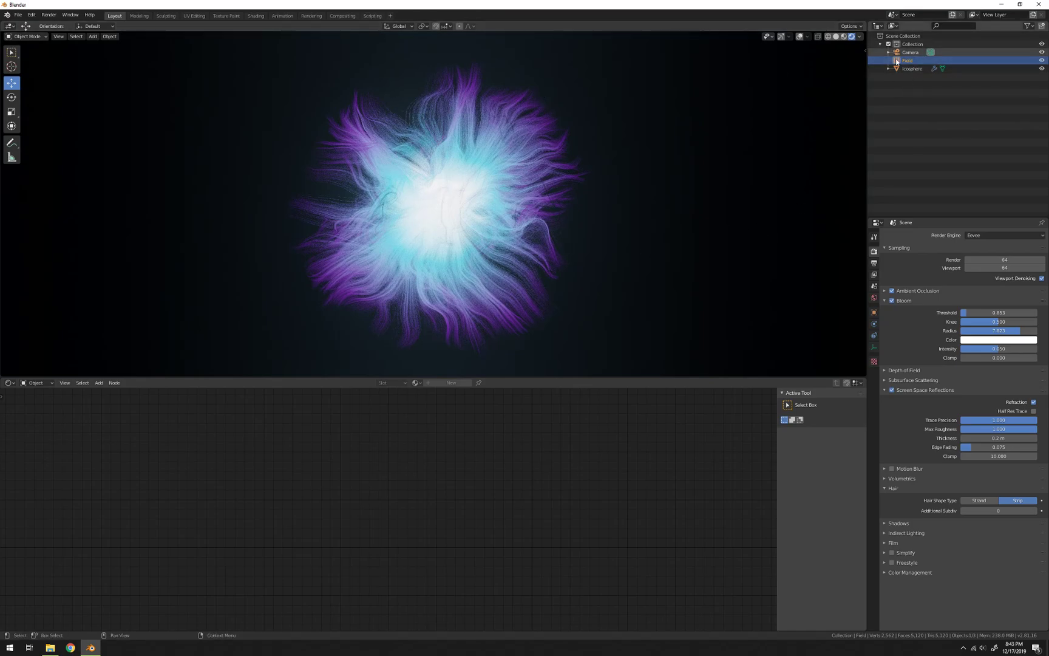
pyautogui.click(875, 324)
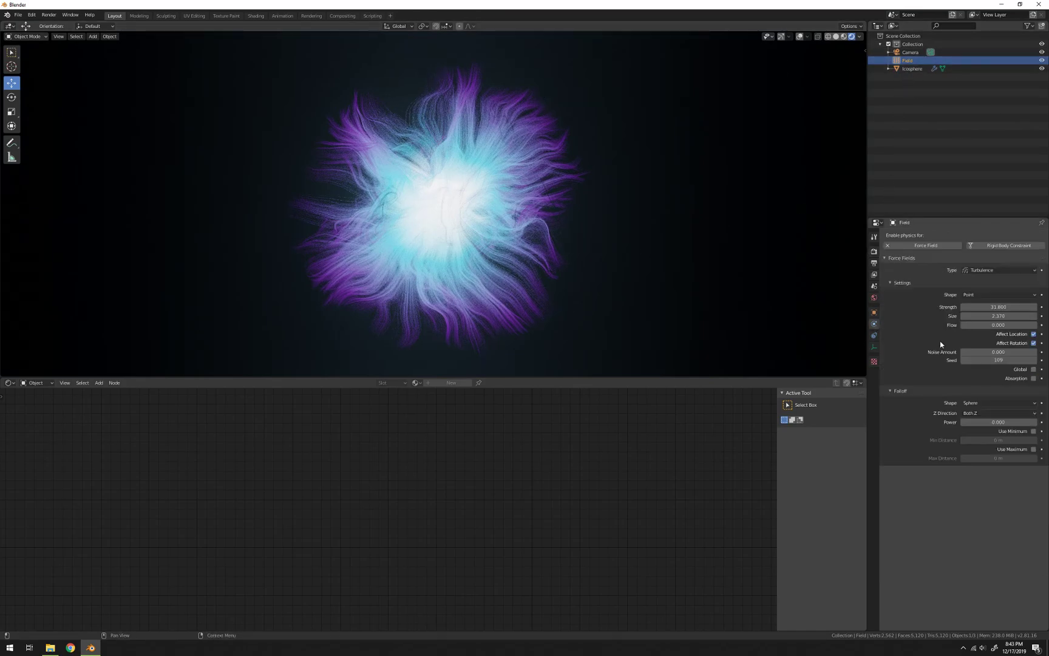
pyautogui.moveTo(998, 316); pyautogui.dragTo(1016, 315)
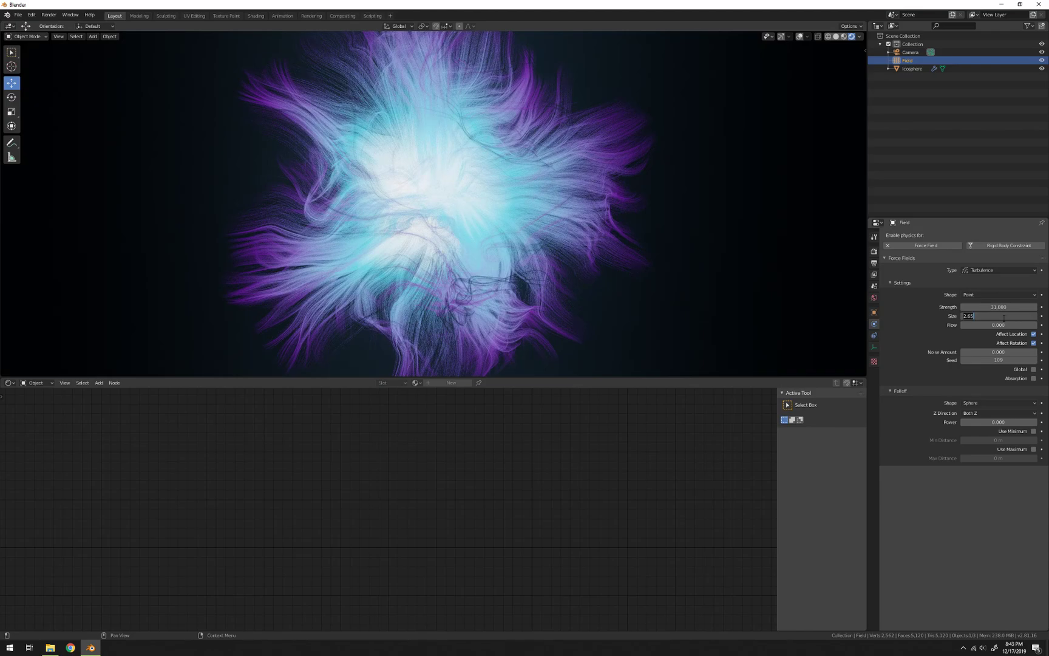
pyautogui.press('Return')
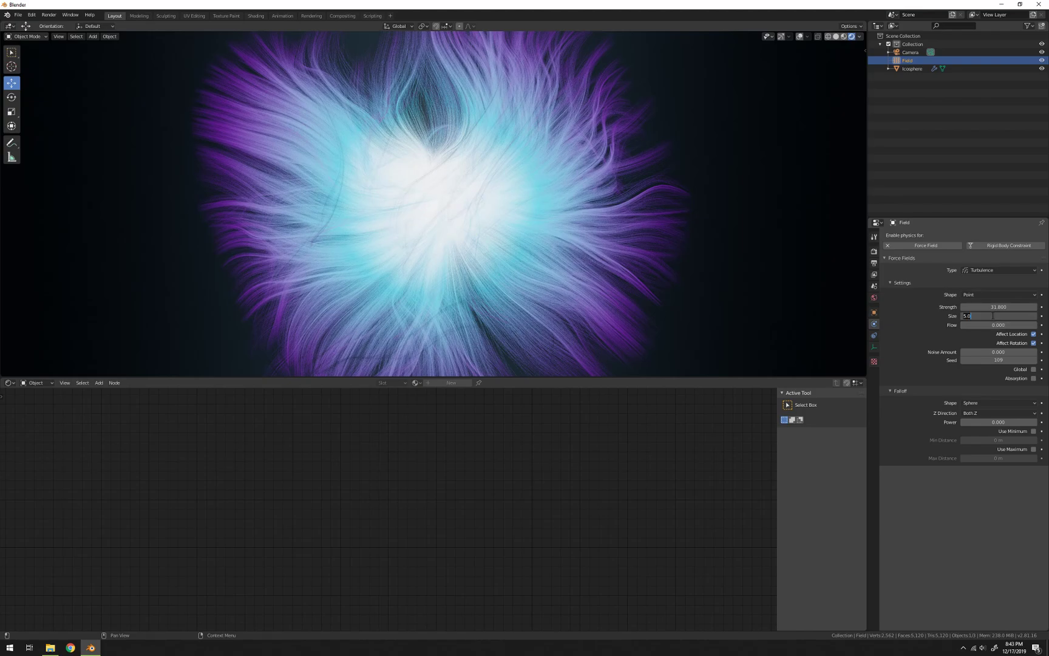
pyautogui.press('Return')
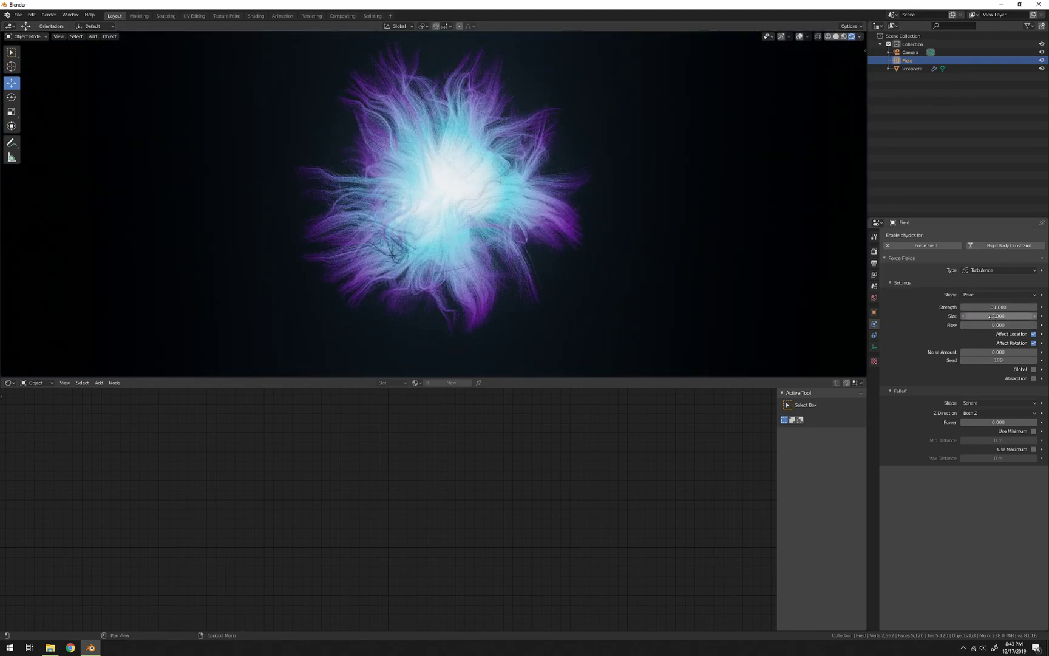
pyautogui.click(993, 316)
pyautogui.write('0')
pyautogui.press('Return')
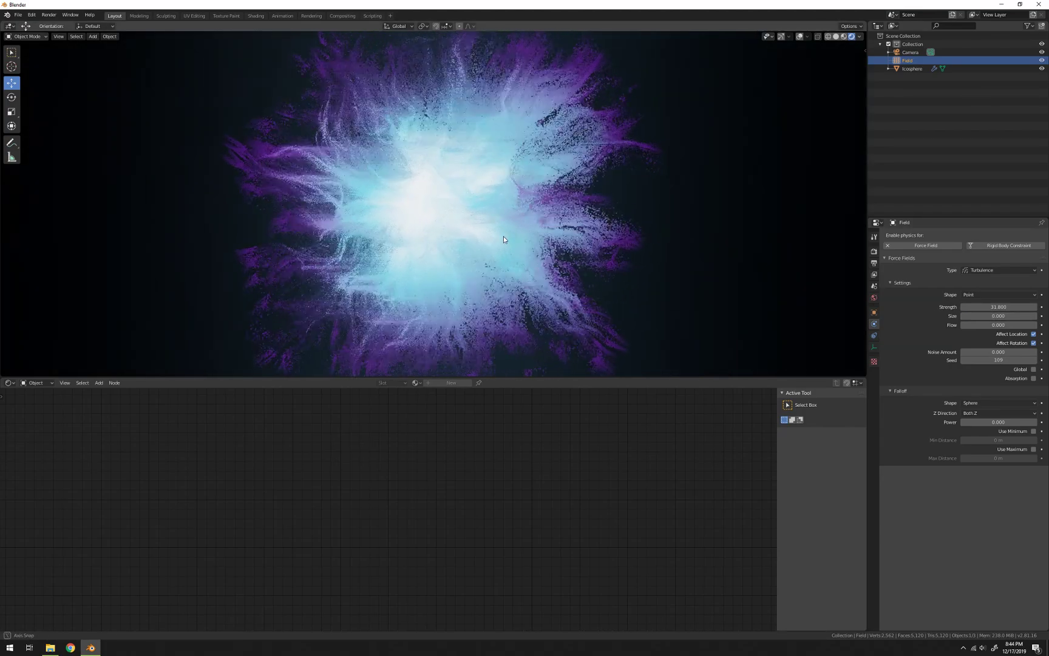
# Set the turbulence field's strength to 100 and its size to 2
pyautogui.click(1001, 308)
pyautogui.write('100')
pyautogui.press('Return')
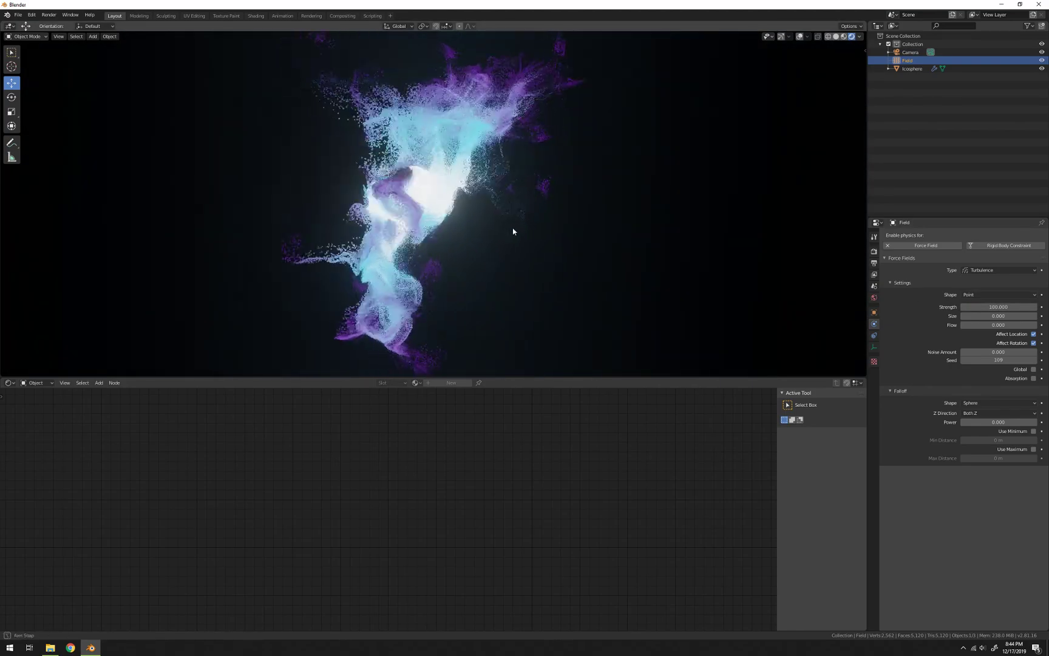
pyautogui.click(993, 317)
pyautogui.write('2')
pyautogui.press('Return')
pyautogui.moveTo(503, 212); pyautogui.dragTo(517, 231, button='middle')
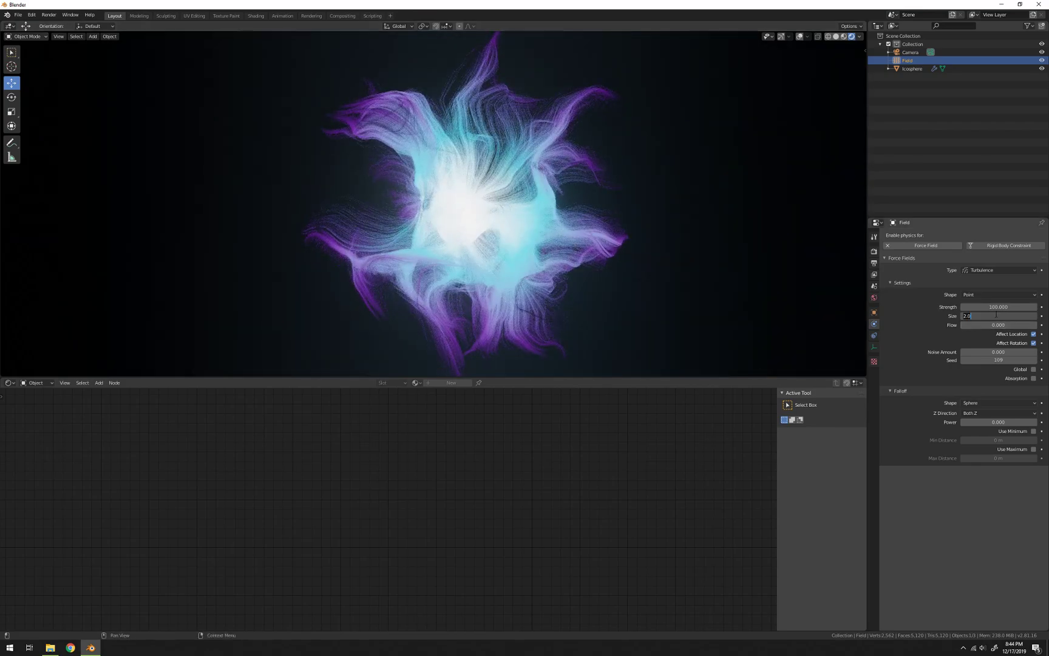
# Try sizes of 1 and 5 on the turbulence field, and return its size to 2
pyautogui.press('Return')
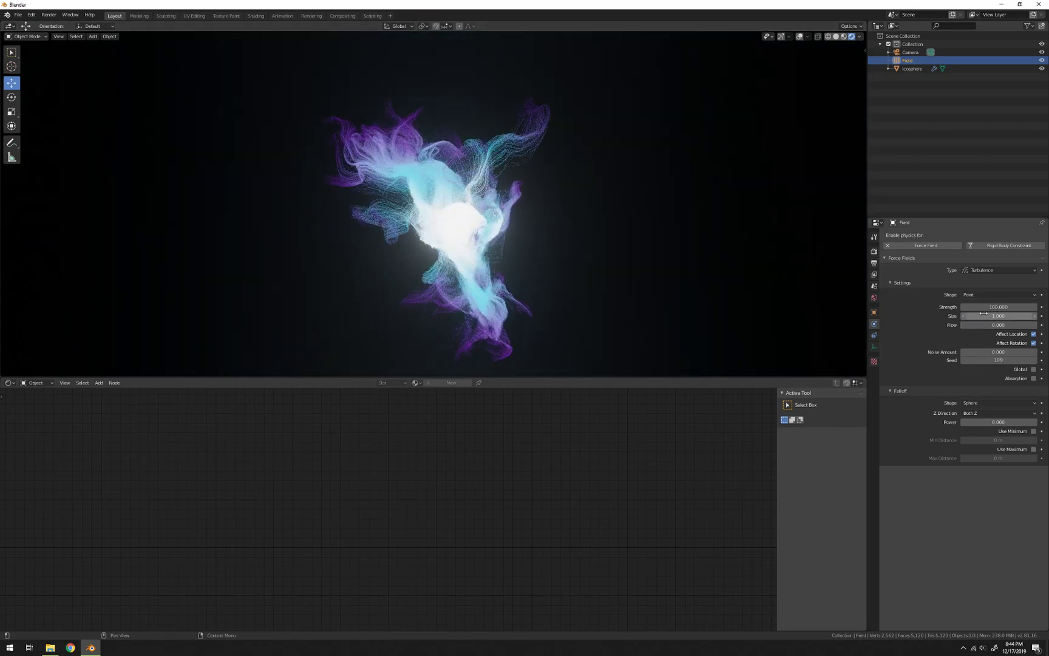
pyautogui.press('Return')
pyautogui.moveTo(571, 229); pyautogui.dragTo(585, 250, button='middle')
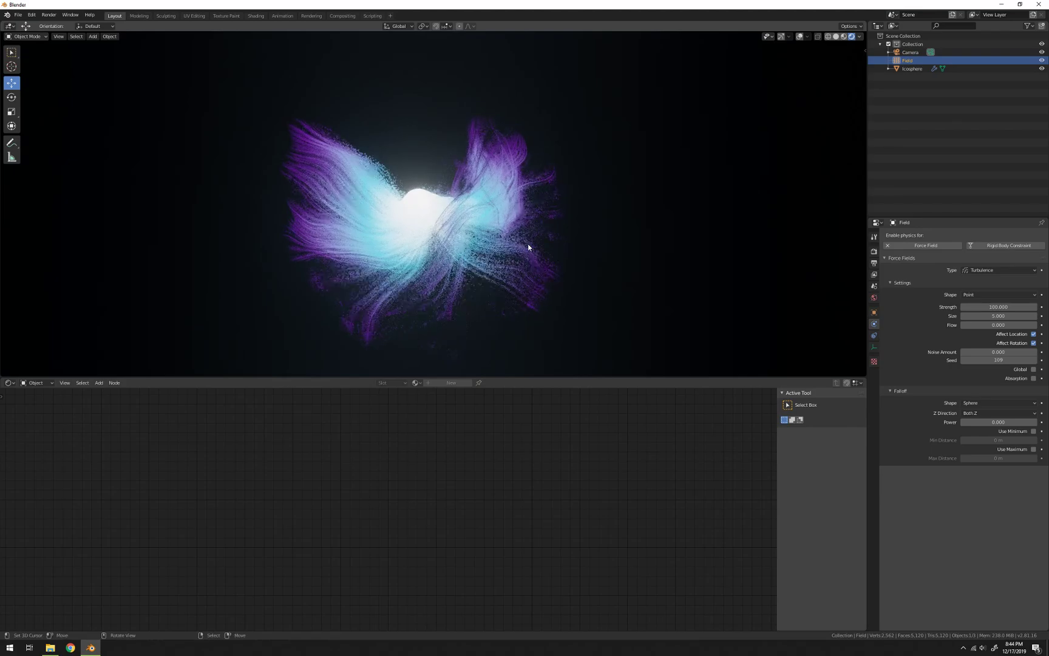
pyautogui.moveTo(489, 250); pyautogui.dragTo(421, 214, button='middle')
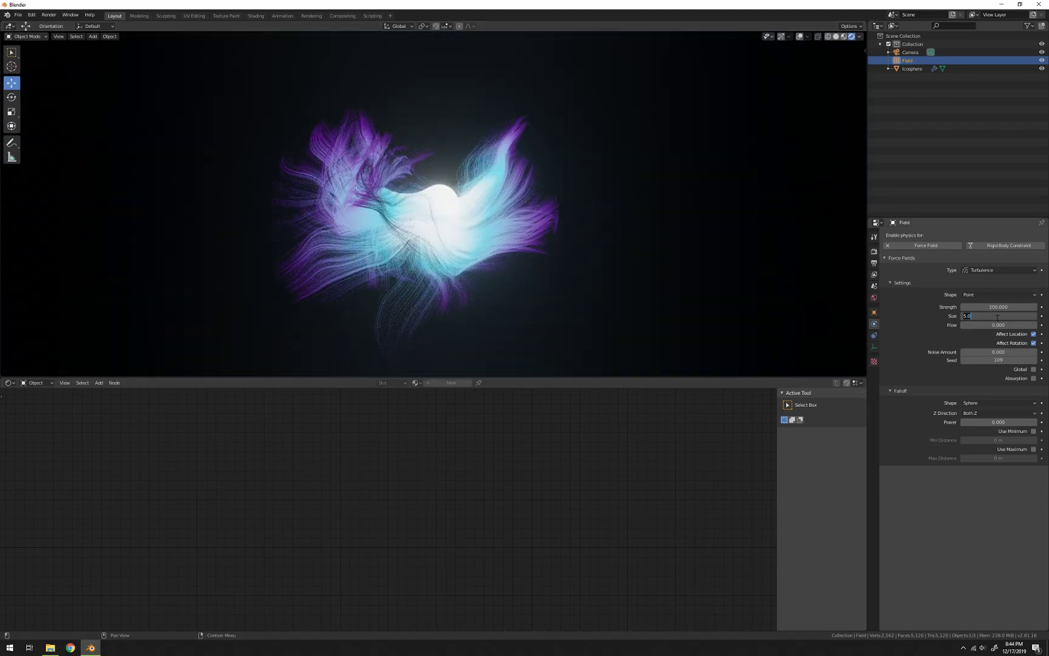
pyautogui.press('Return')
pyautogui.moveTo(522, 141); pyautogui.dragTo(471, 220, button='middle')
pyautogui.scroll(5, 540, 214)
pyautogui.scroll(-6, 549, 215)
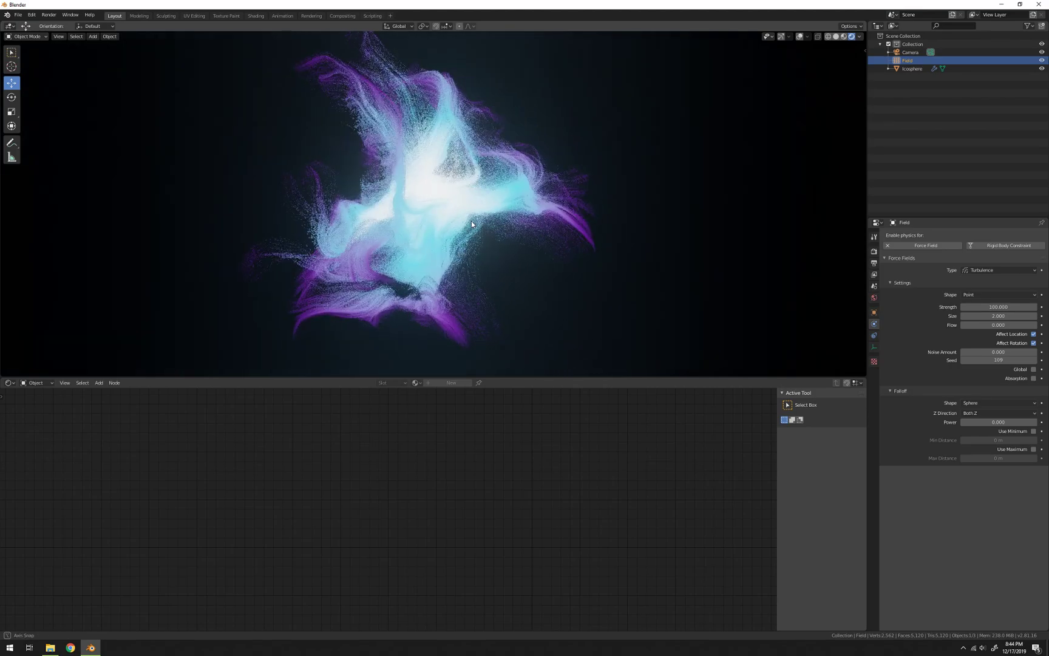
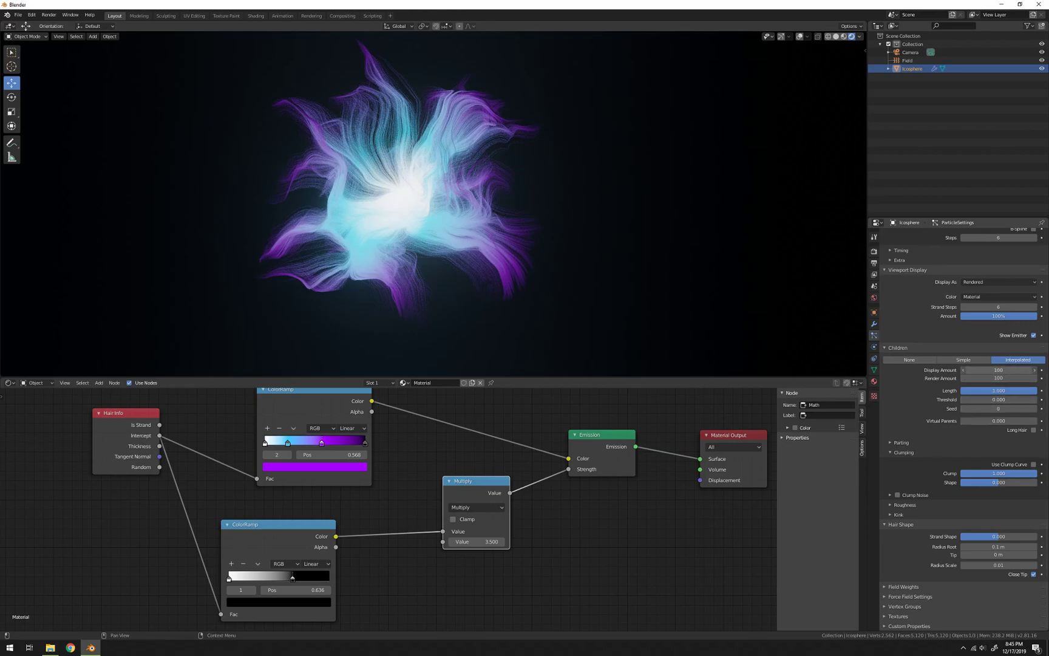
# Set the hair children's display amount to 10 and turn on the viewport overlays and gizmos
pyautogui.press('Return')
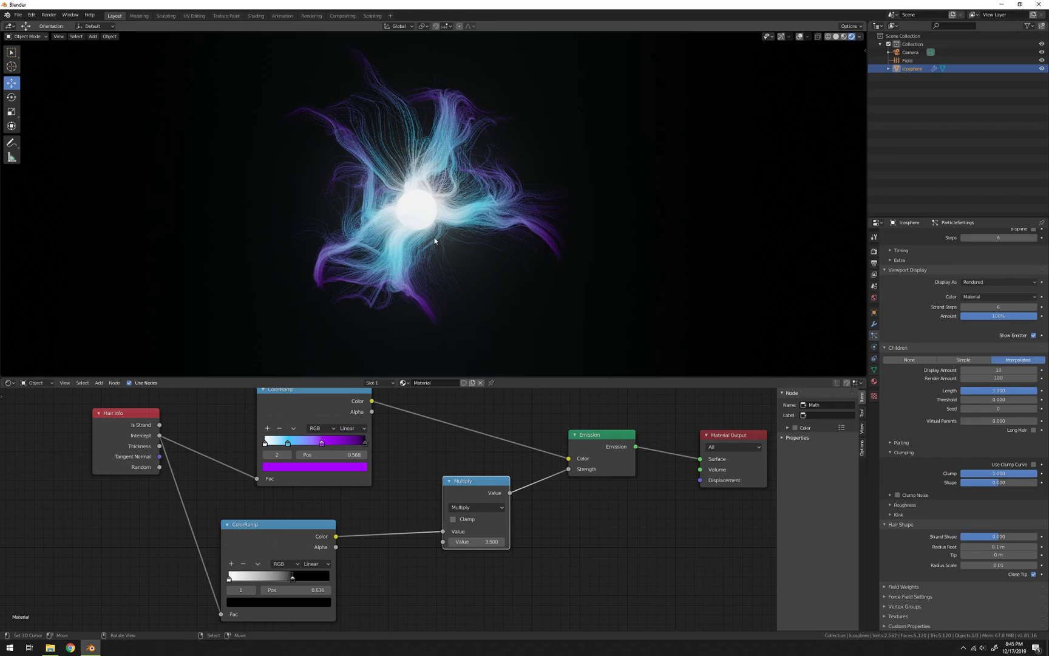
pyautogui.hotkey('shift', 'a')
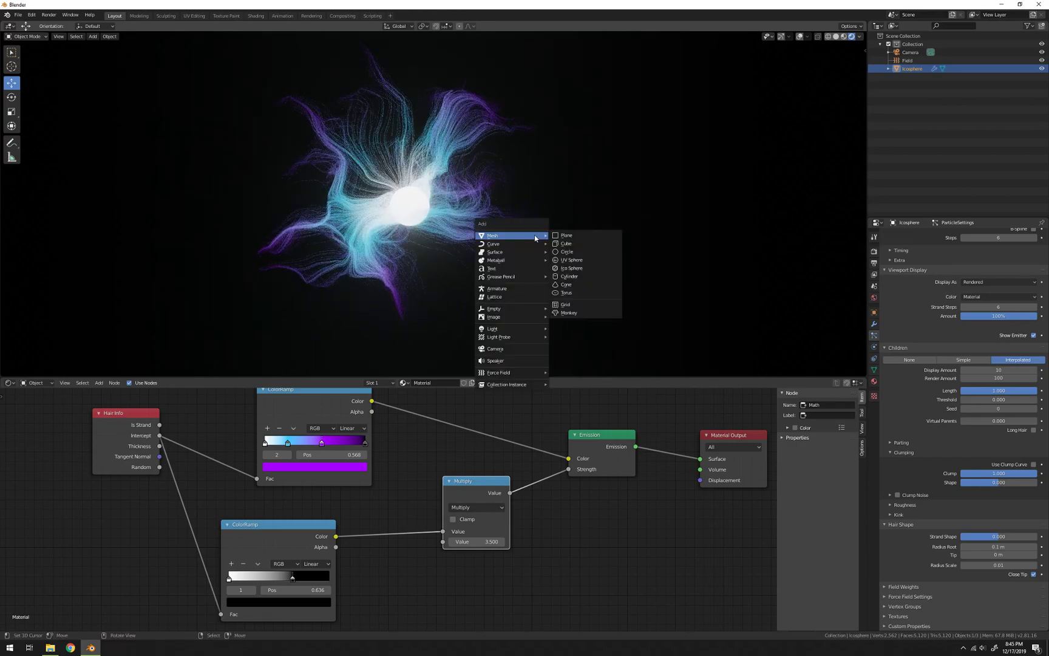
pyautogui.click(799, 36)
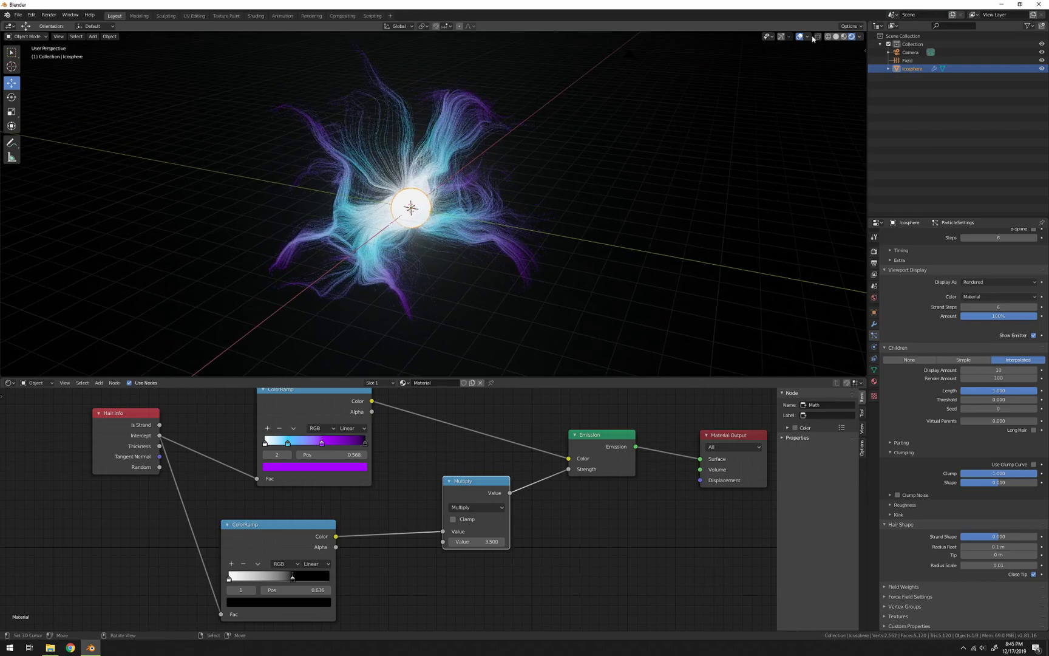
pyautogui.click(780, 37)
# Add a force field of type Force and move it about 2.98 m from the icosphere along negative Y
pyautogui.moveTo(674, 145); pyautogui.dragTo(623, 151, button='middle')
pyautogui.hotkey('shift', 'a')
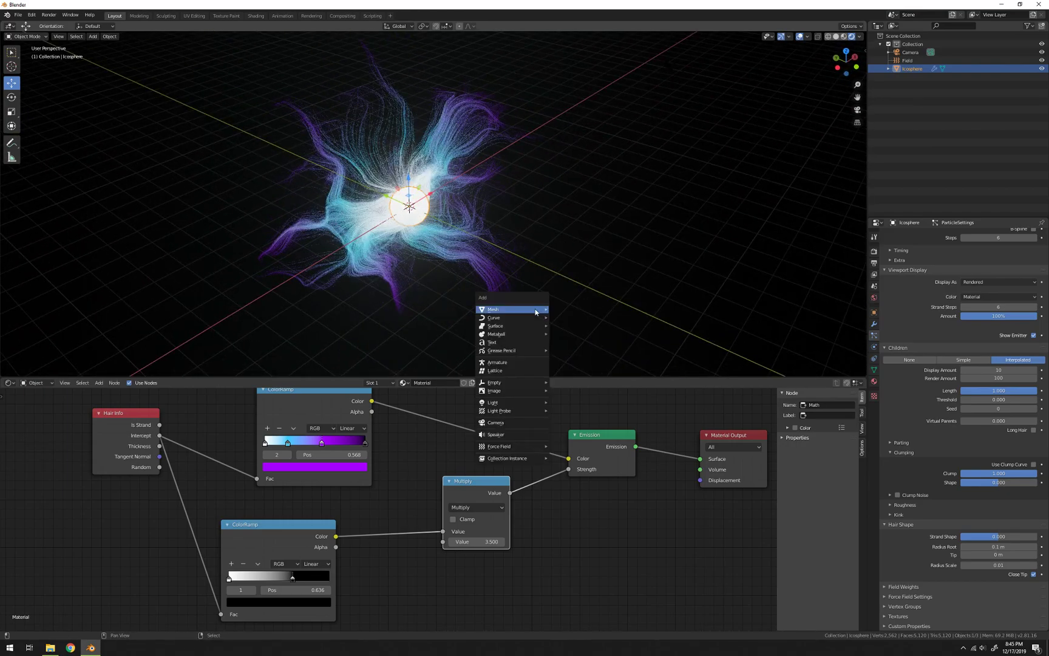
pyautogui.moveTo(518, 450)
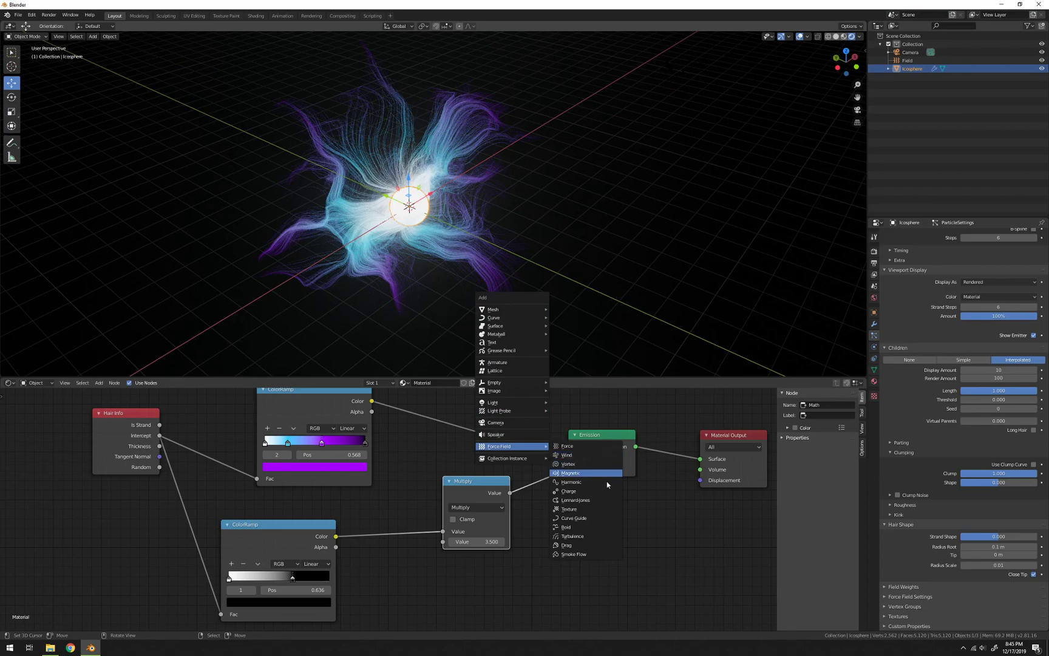
pyautogui.click(571, 446)
pyautogui.moveTo(390, 200); pyautogui.dragTo(510, 258)
pyautogui.scroll(2, 543, 253)
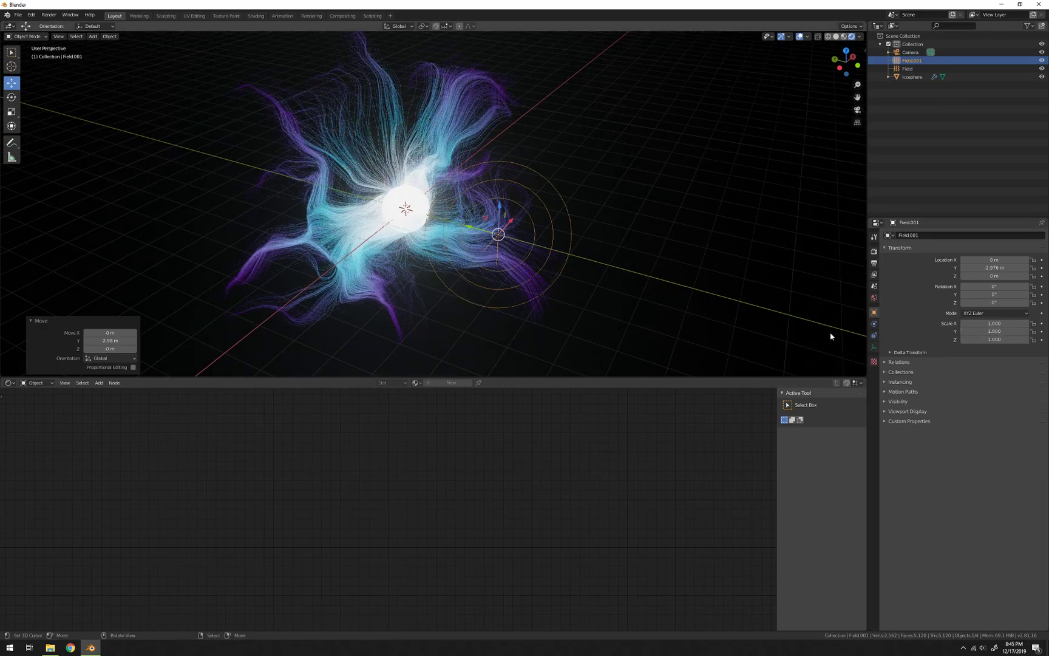
# Bring up the new Force field's physics settings and set its strength to about -47.1
pyautogui.click(875, 324)
pyautogui.moveTo(996, 307); pyautogui.dragTo(1041, 307)
pyautogui.moveTo(438, 261); pyautogui.dragTo(440, 295, button='middle')
pyautogui.moveTo(1003, 308); pyautogui.dragTo(917, 308)
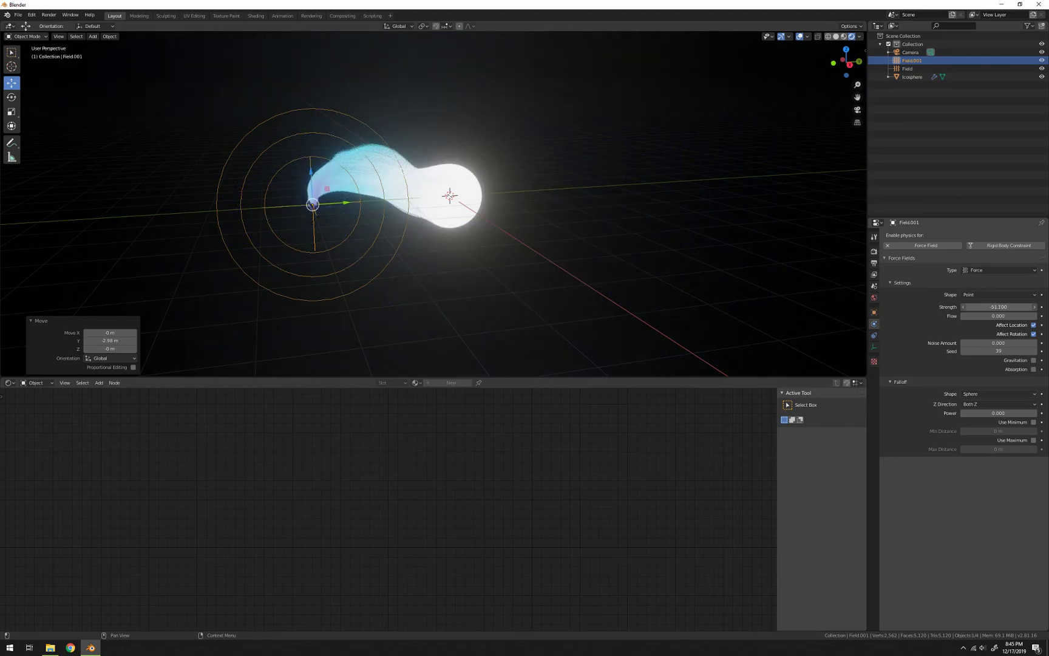
pyautogui.moveTo(998, 307); pyautogui.dragTo(1006, 308)
pyautogui.moveTo(681, 180); pyautogui.dragTo(602, 268, button='middle')
pyautogui.scroll(-1, 598, 275)
# Move the Force field about 2.28 m further along negative Y and set its strength to 2.9
pyautogui.press('g')
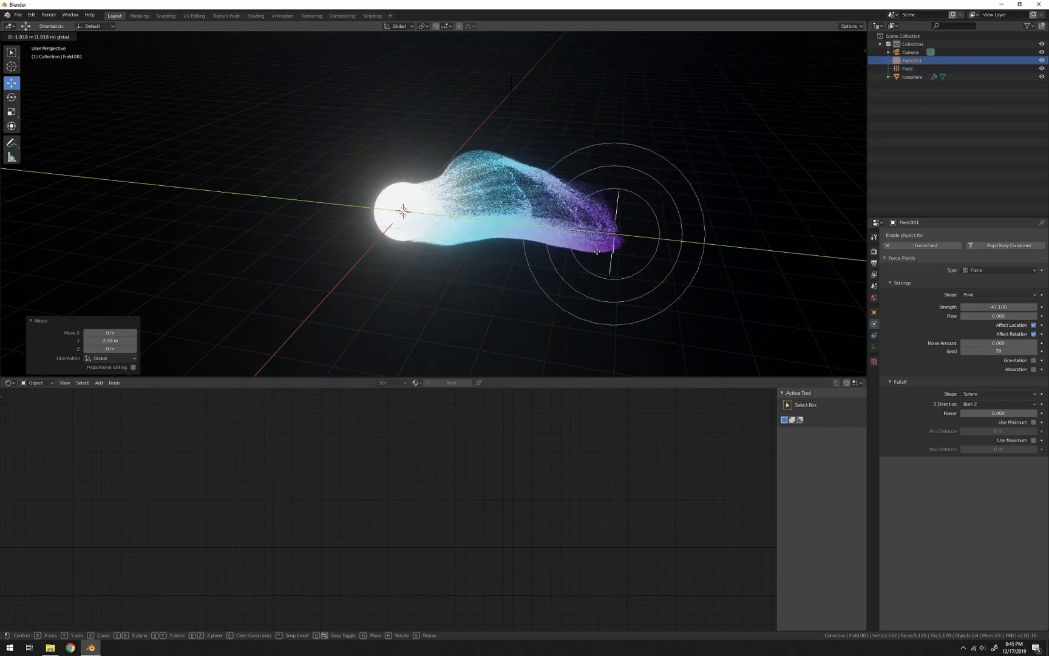
pyautogui.click(591, 258)
pyautogui.moveTo(591, 259); pyautogui.dragTo(613, 264, button='middle')
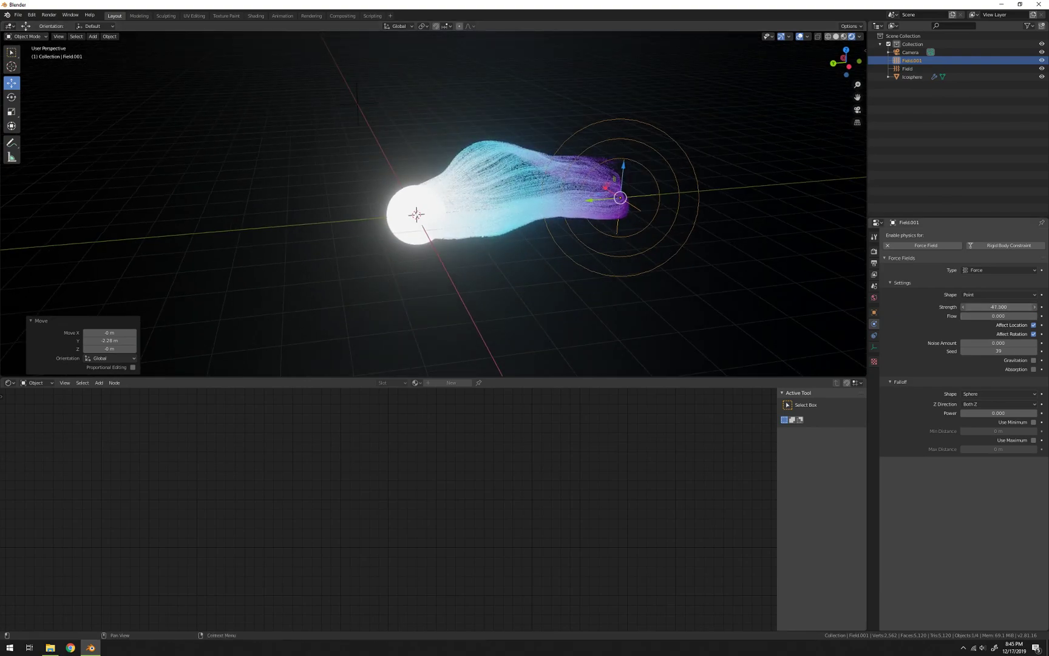
pyautogui.moveTo(999, 307); pyautogui.dragTo(1037, 307)
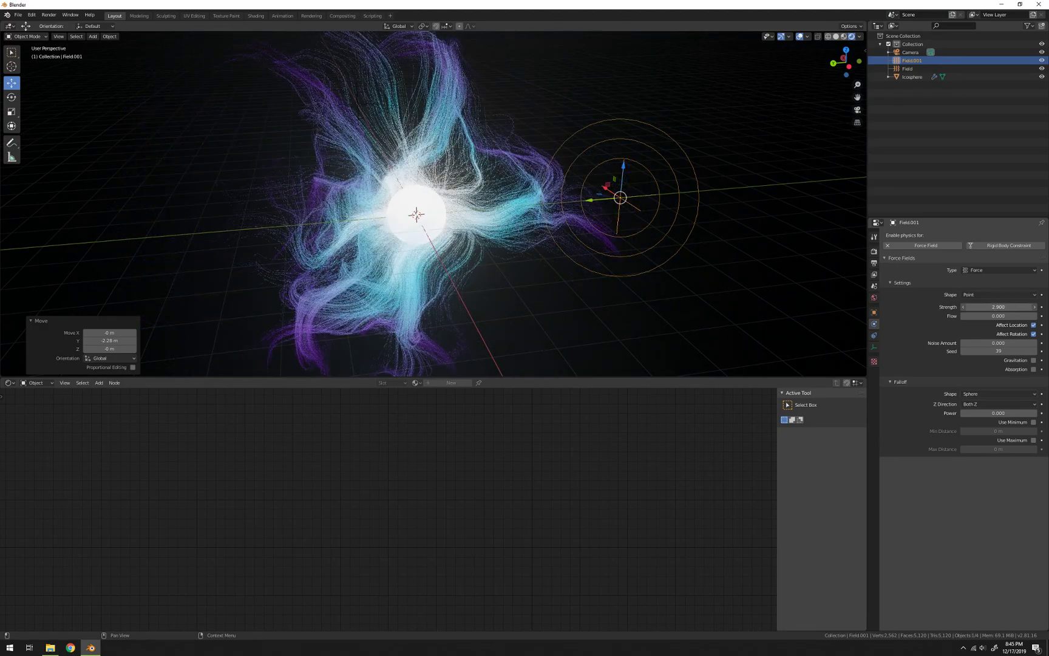
pyautogui.moveTo(492, 237); pyautogui.dragTo(539, 270, button='middle')
# Move the Force field about 0.38 m further along negative Y and raise its strength past 5.2
pyautogui.press('g')
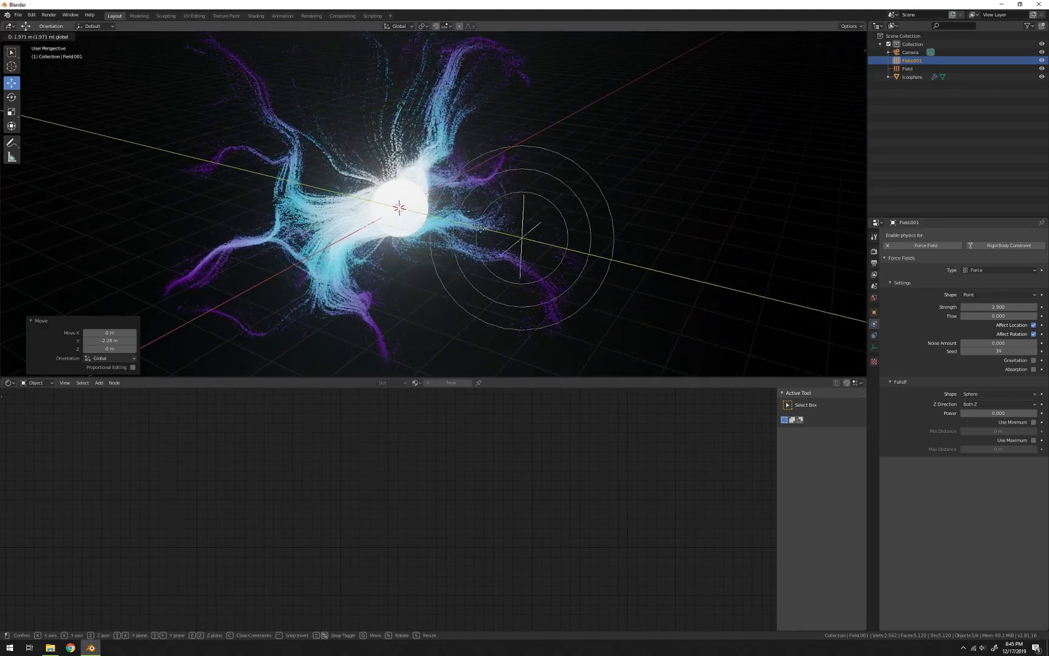
pyautogui.moveTo(481, 229); pyautogui.dragTo(611, 270)
pyautogui.moveTo(614, 271); pyautogui.dragTo(659, 258, button='middle')
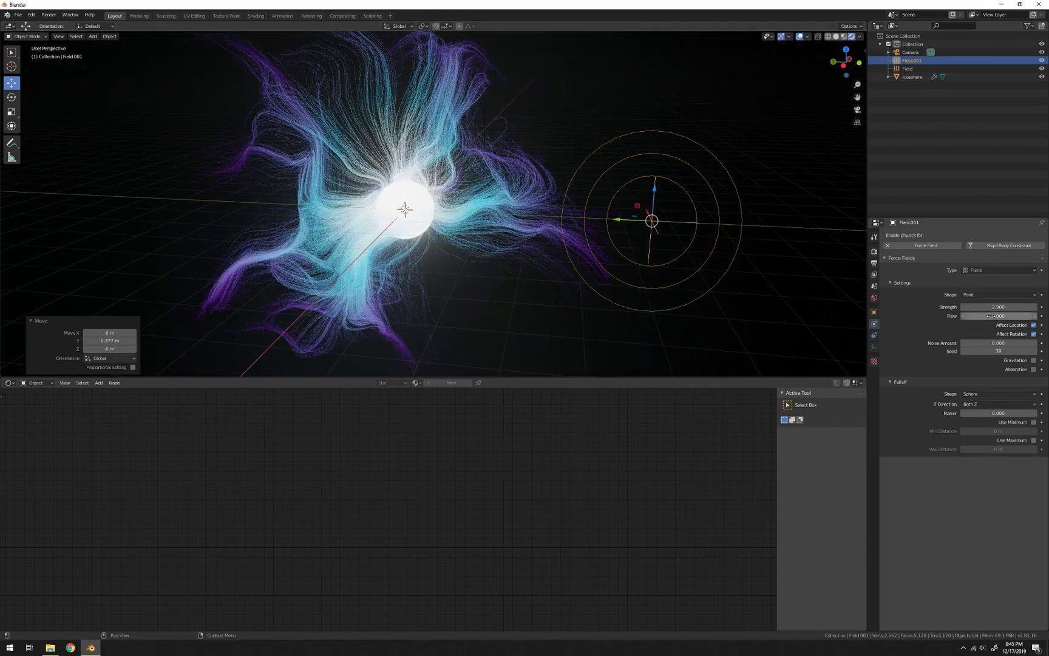
pyautogui.moveTo(993, 307)
pyautogui.mouseDown()
pyautogui.moveTo(1036, 308)
pyautogui.moveTo(1003, 308)
pyautogui.mouseUp()
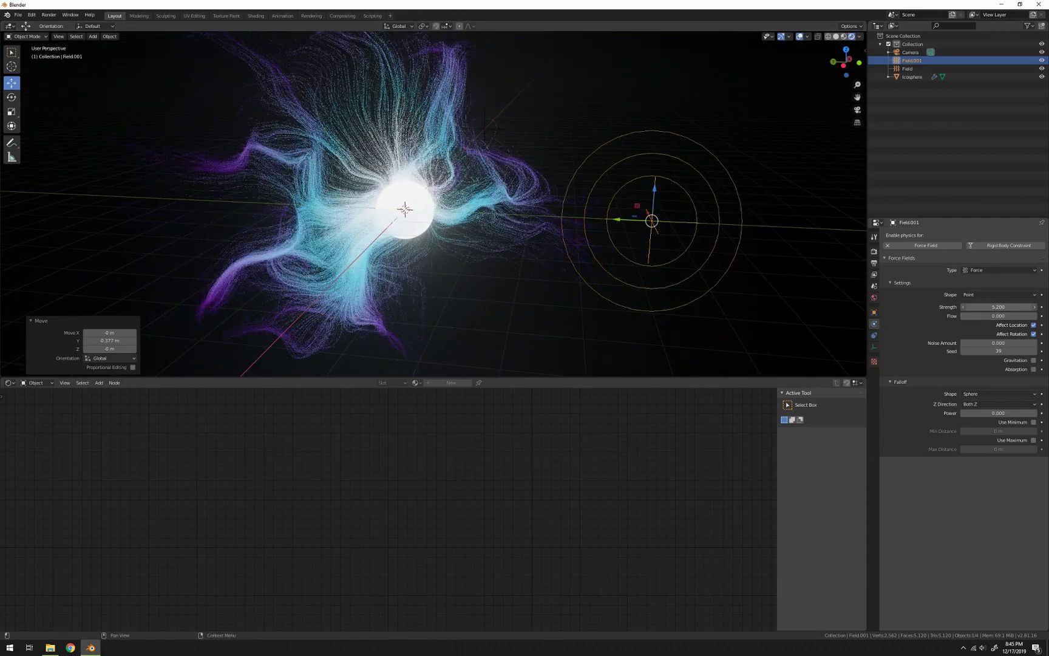
# Select the icosphere and set its hair children's display amount to 100
pyautogui.click(405, 208)
pyautogui.click(875, 335)
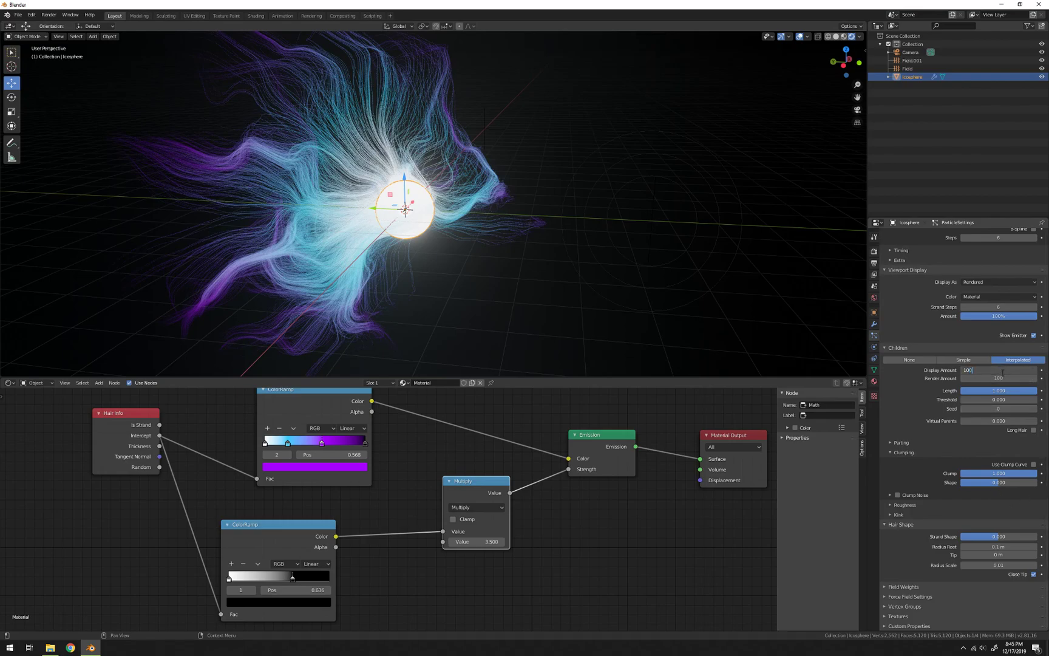
pyautogui.press('Return')
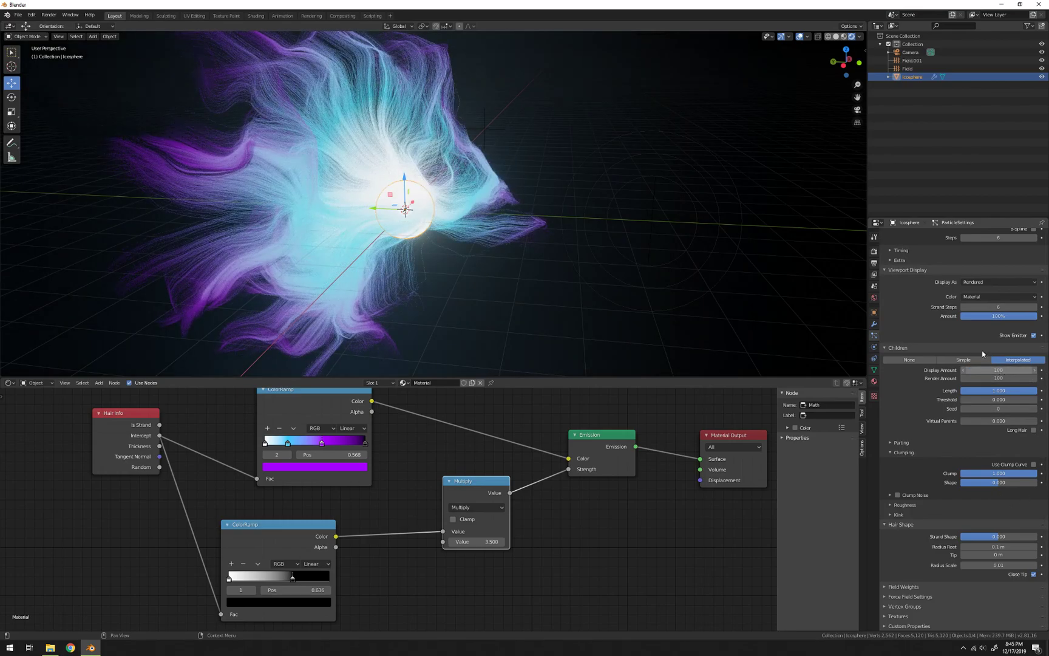
# Hide the viewport gizmos and overlays, and undo the accidental move of the icosphere
pyautogui.click(792, 37)
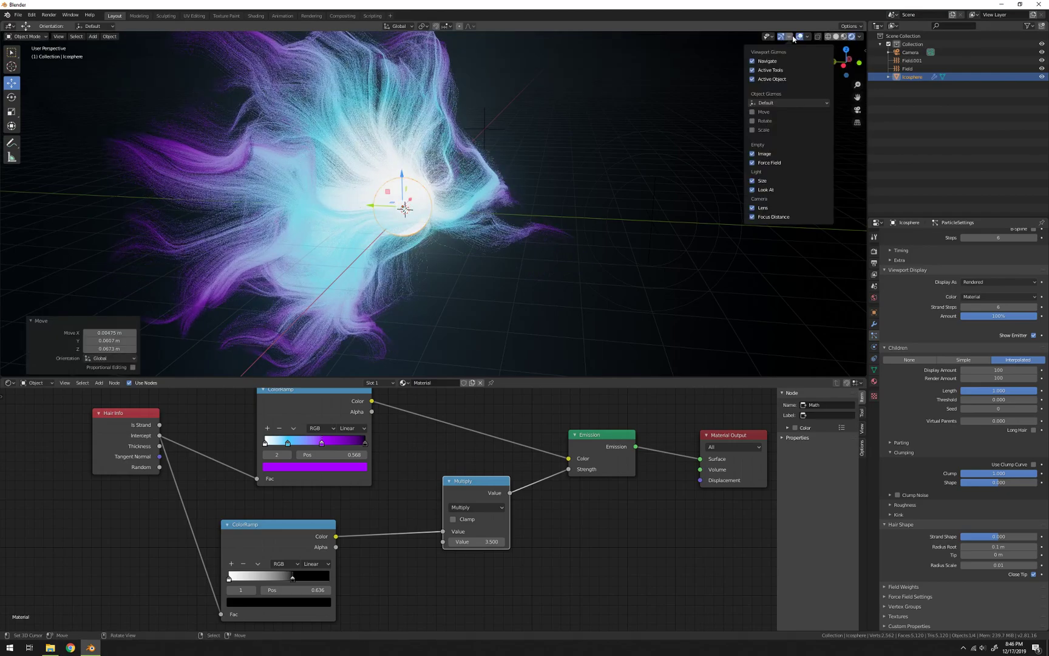
pyautogui.click(782, 37)
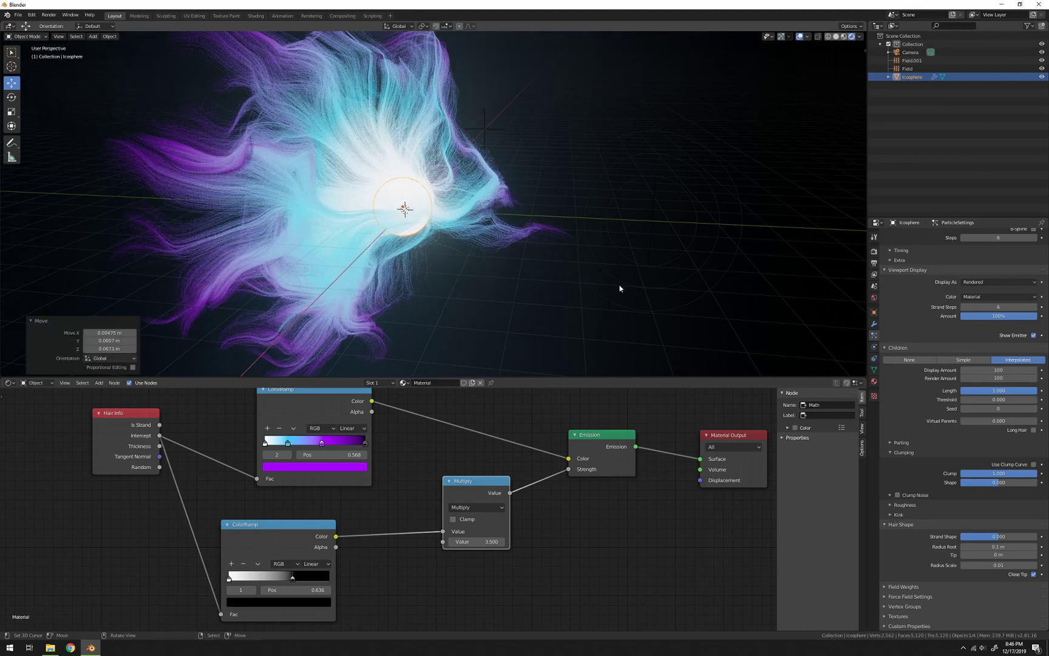
pyautogui.click(800, 36)
pyautogui.moveTo(523, 171); pyautogui.dragTo(427, 223, button='middle')
pyautogui.hotkey('ctrl', 'z')
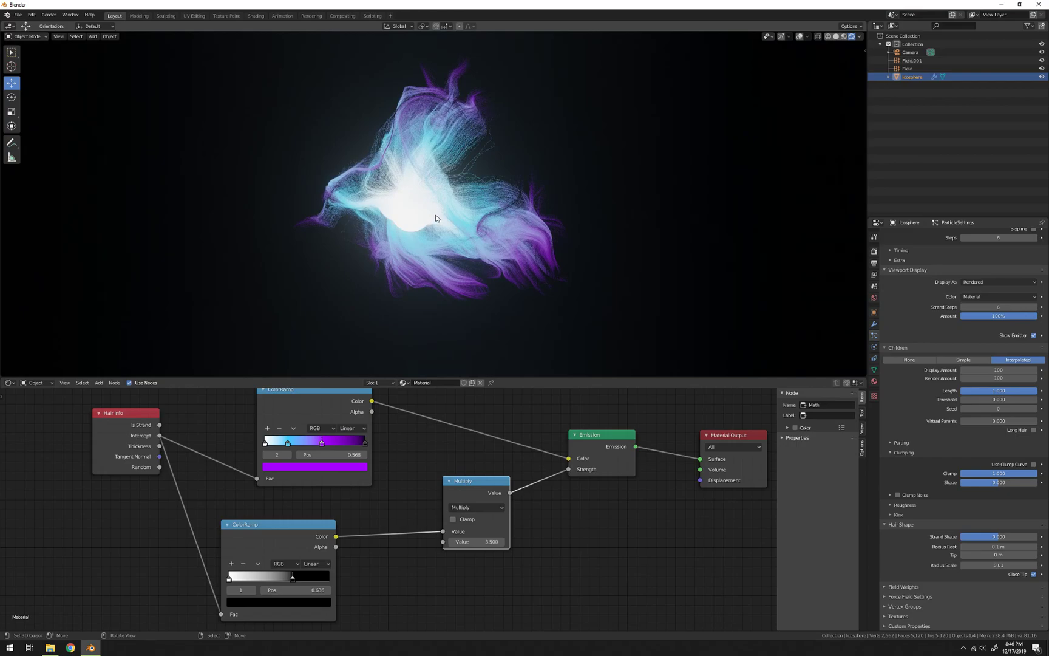
# Set the hair length of the icosphere's particle system to 15 m
pyautogui.scroll(3, 435, 218)
pyautogui.scroll(8, 993, 323)
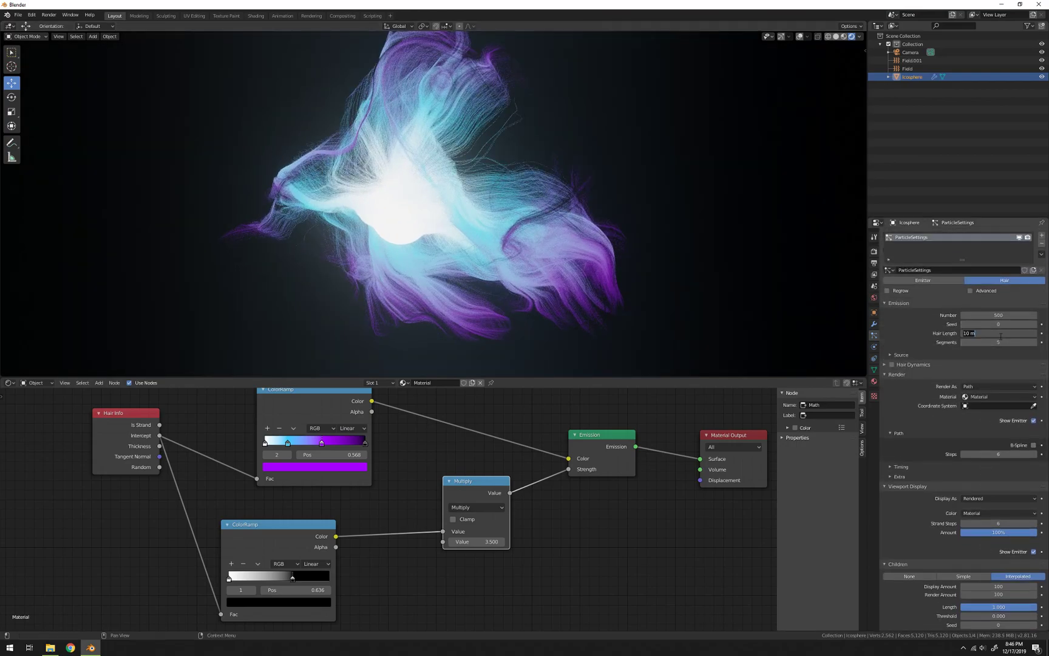
pyautogui.press('Return')
pyautogui.scroll(-5, 492, 208)
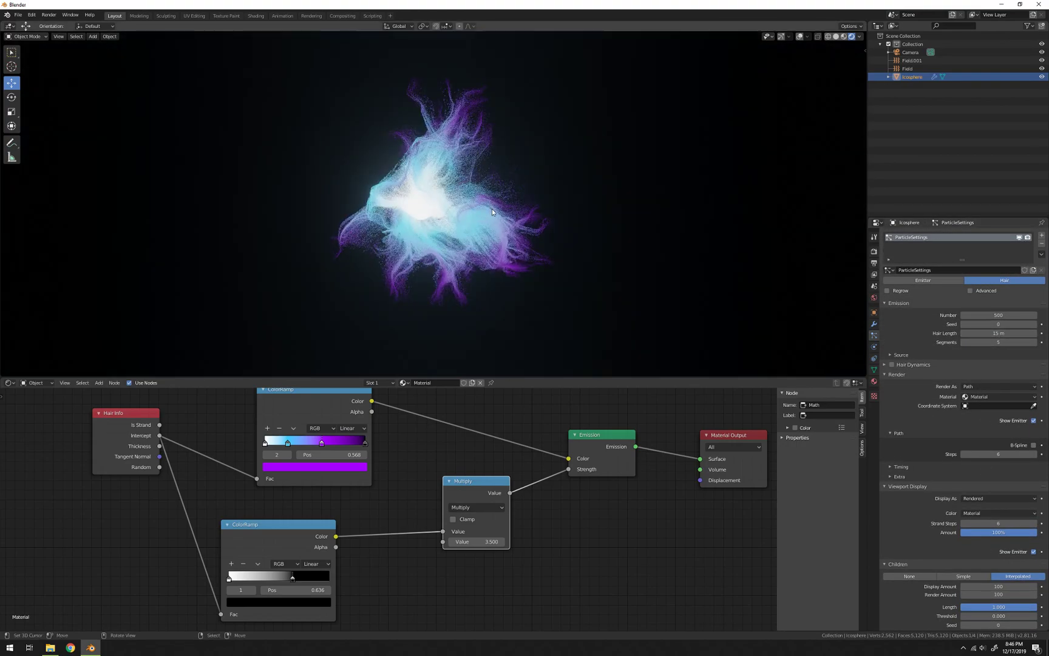
pyautogui.scroll(5, 492, 208)
pyautogui.moveTo(492, 208); pyautogui.dragTo(473, 223, button='middle')
pyautogui.scroll(-2, 473, 222)
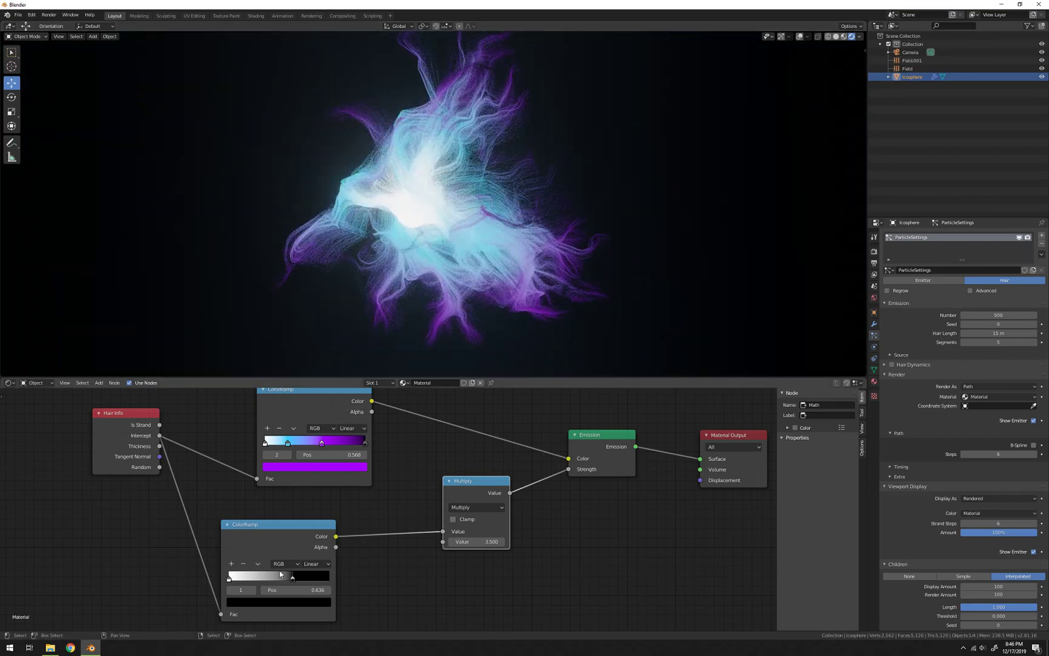
# Try the lower color ramp's black stop at 0.405 and the upper ramp's purple stop at 0.332
pyautogui.moveTo(287, 581); pyautogui.dragTo(264, 581)
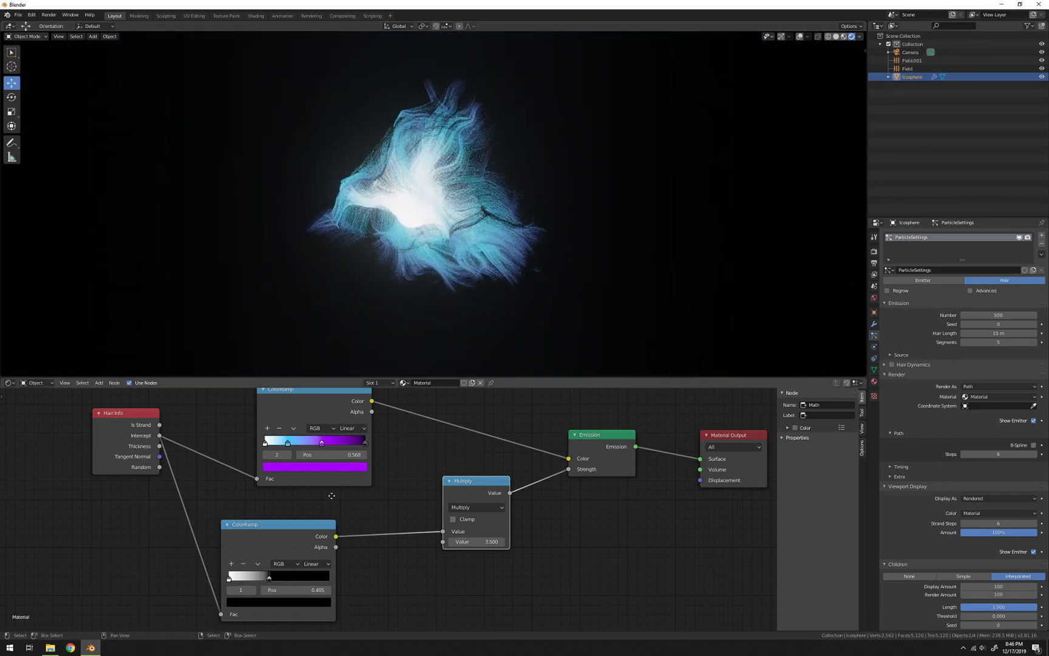
pyautogui.scroll(2, 308, 485)
pyautogui.moveTo(284, 454)
pyautogui.mouseDown()
pyautogui.moveTo(269, 455)
pyautogui.moveTo(323, 456)
pyautogui.moveTo(298, 459)
pyautogui.mouseUp()
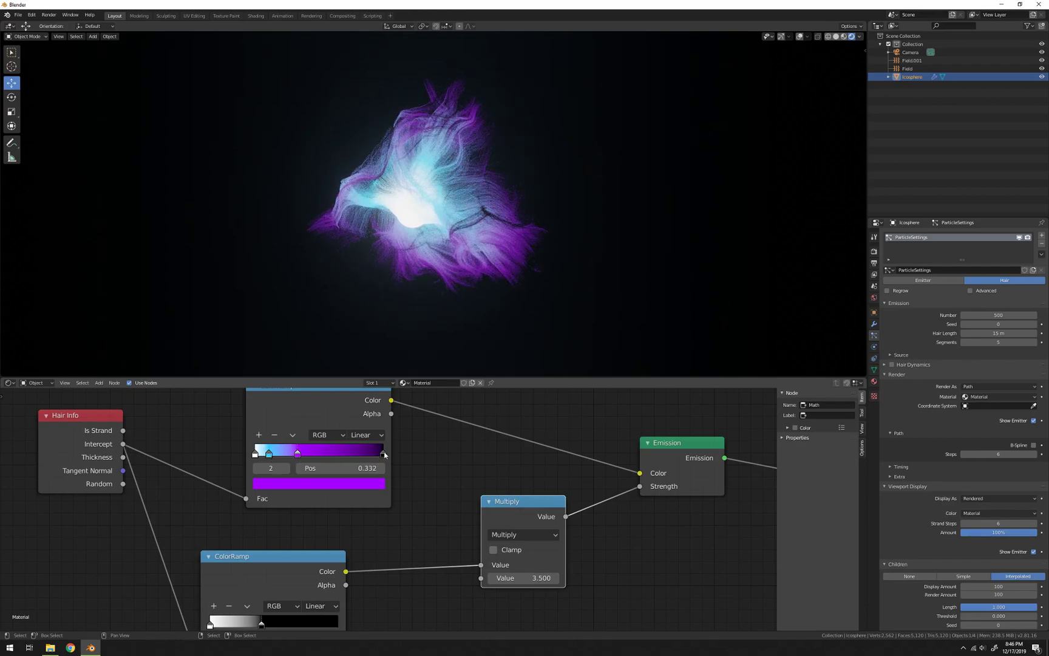
pyautogui.moveTo(463, 221); pyautogui.dragTo(298, 284, button='middle')
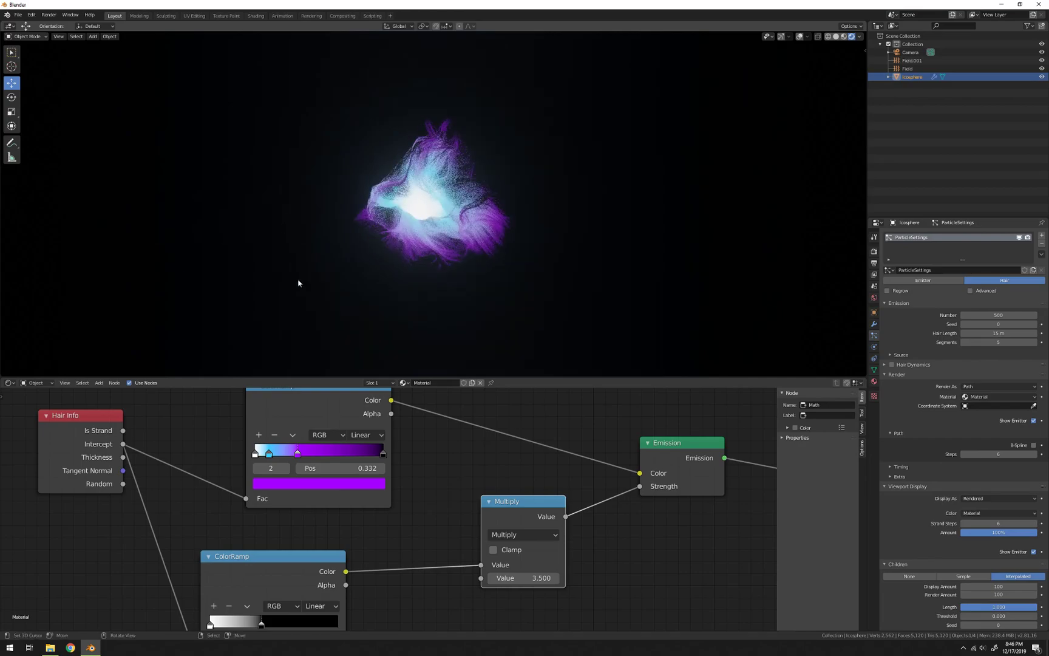
# Move the lower color ramp's black stop to 1.000 and the upper ramp's purple stop to 0.500
pyautogui.moveTo(266, 605); pyautogui.dragTo(282, 563, button='middle')
pyautogui.moveTo(282, 582); pyautogui.dragTo(359, 584)
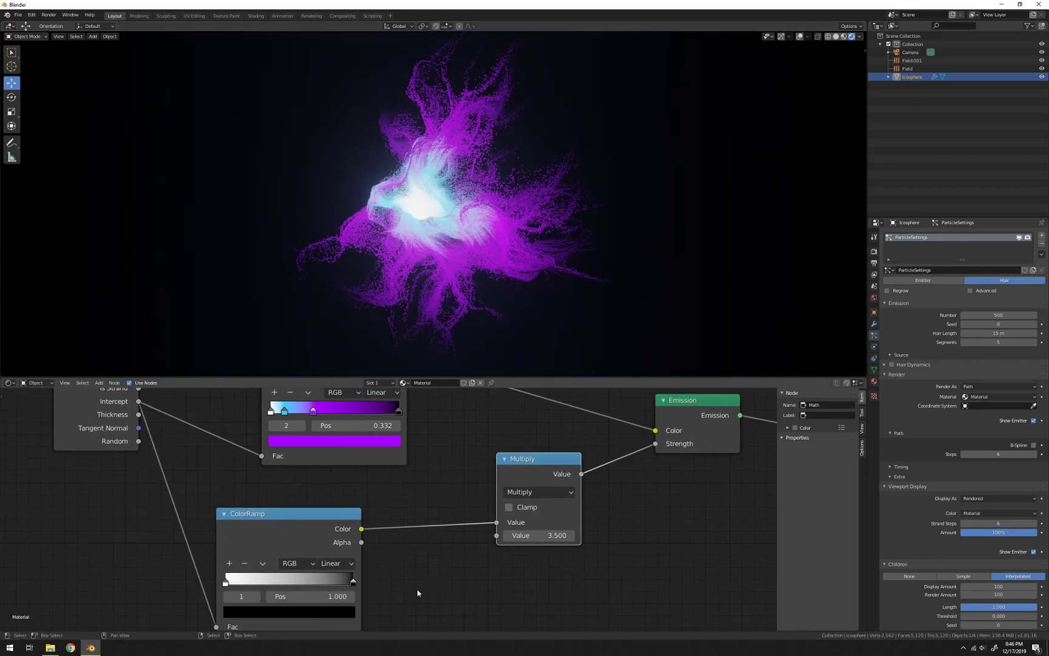
pyautogui.scroll(3, 478, 232)
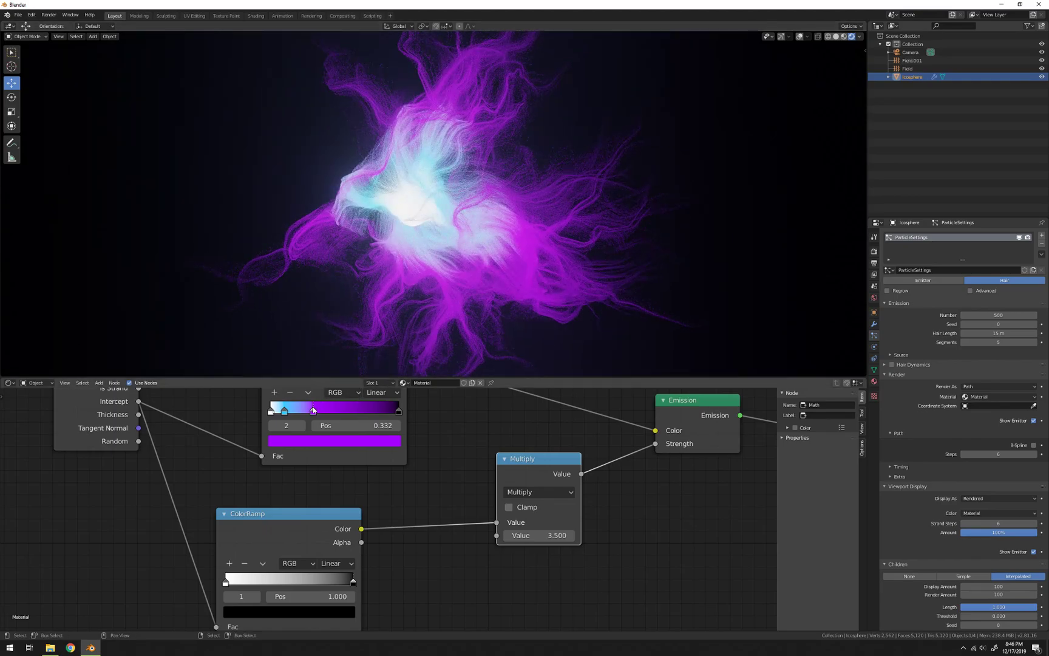
pyautogui.moveTo(317, 412); pyautogui.dragTo(340, 414)
pyautogui.moveTo(459, 176); pyautogui.dragTo(508, 152, button='middle')
pyautogui.scroll(-3, 508, 153)
pyautogui.scroll(1, 512, 156)
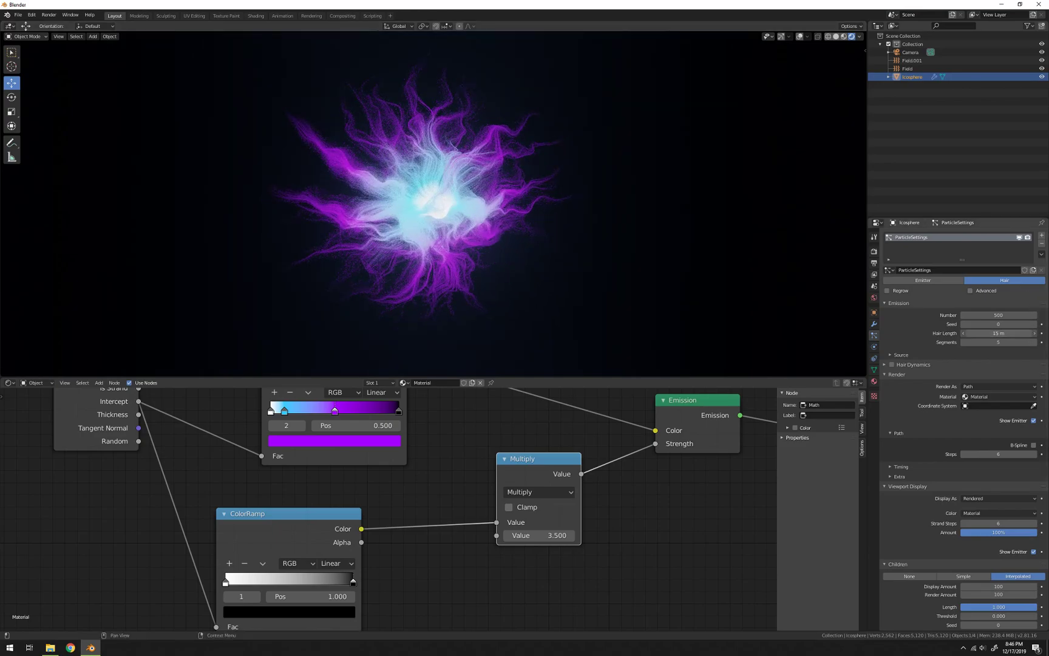
# Try hair lengths of 25 m and 50 m on the icosphere's particle system
pyautogui.press('Return')
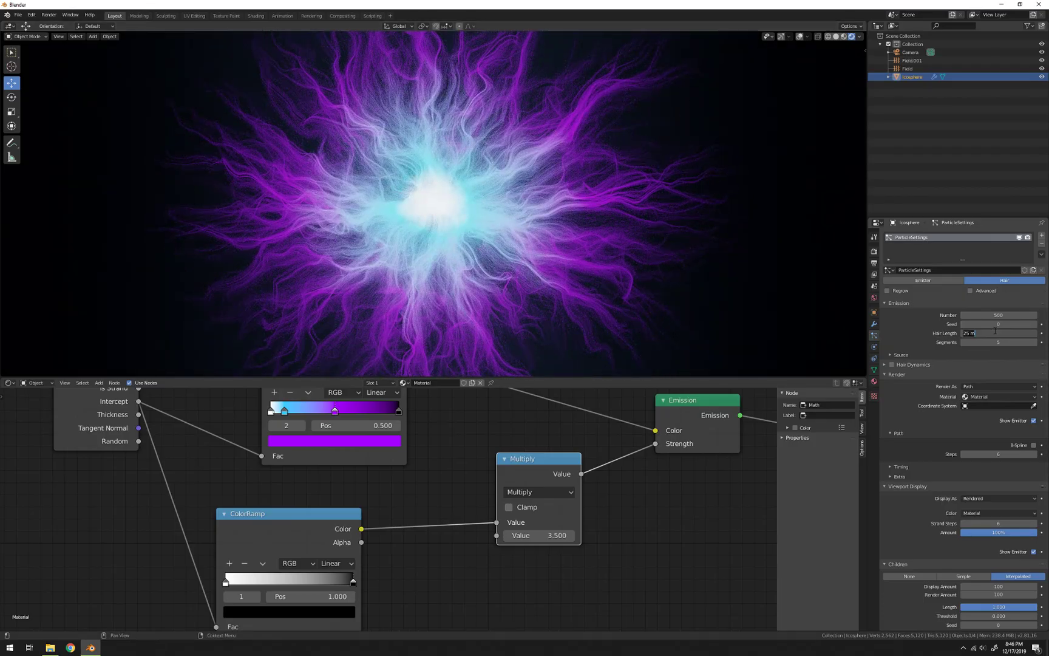
pyautogui.press('Return')
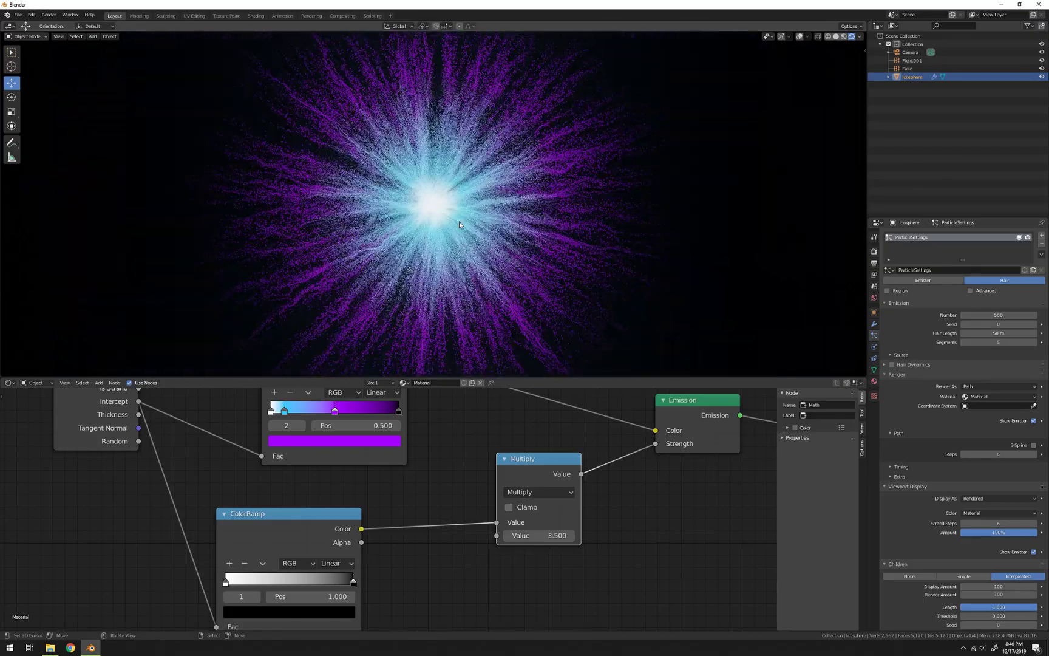
pyautogui.moveTo(459, 221); pyautogui.dragTo(497, 237, button='middle')
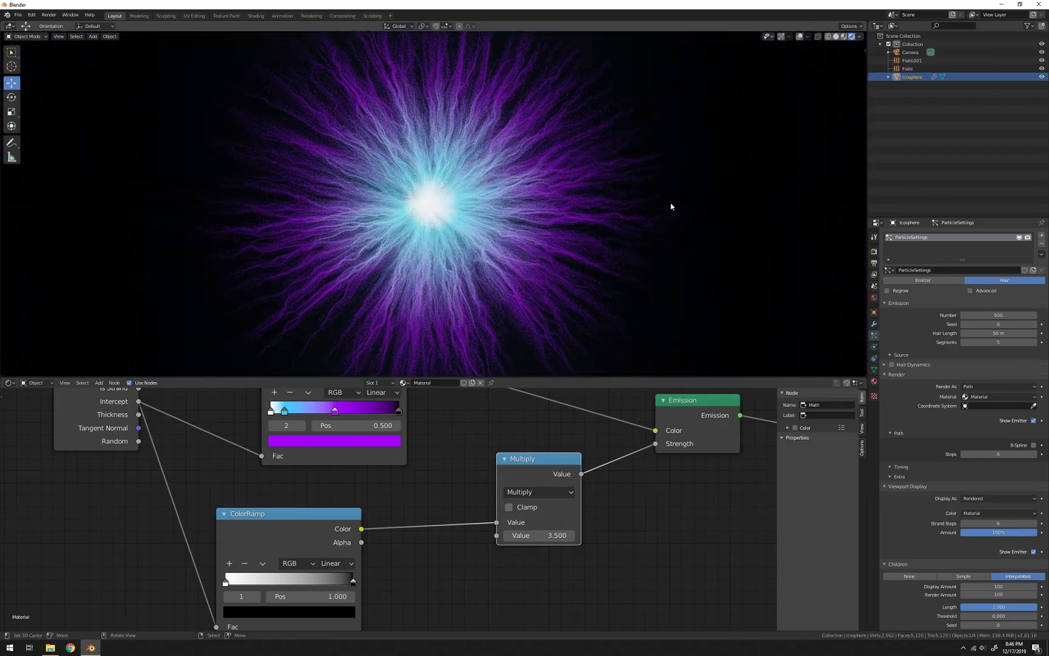
# Try a size of 5 on the Turbulence force field, and return the size to 2
pyautogui.click(908, 70)
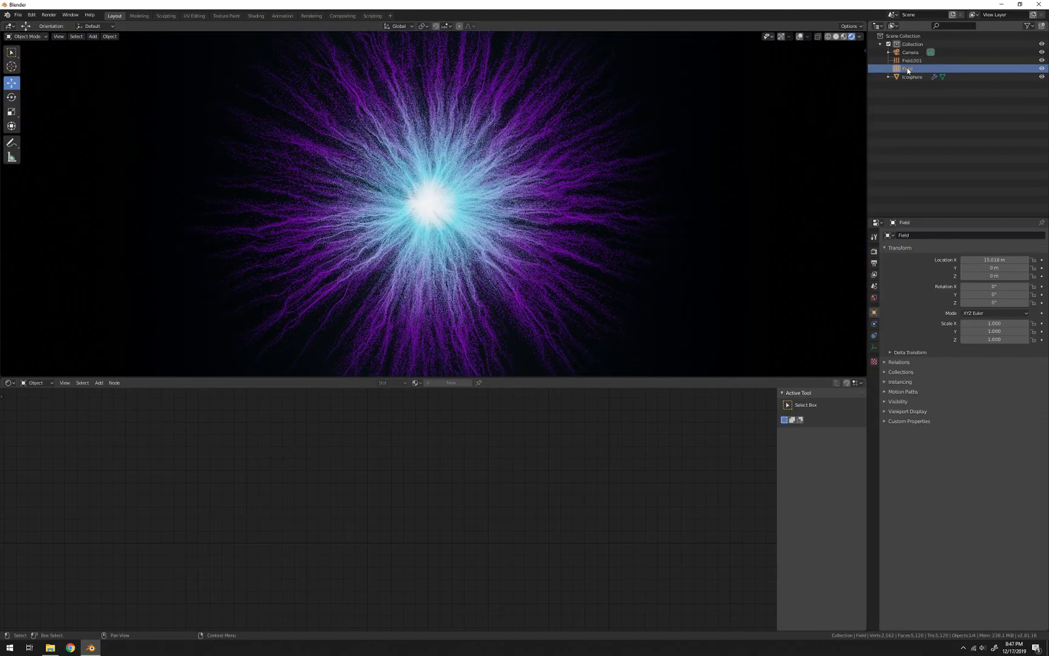
pyautogui.click(874, 325)
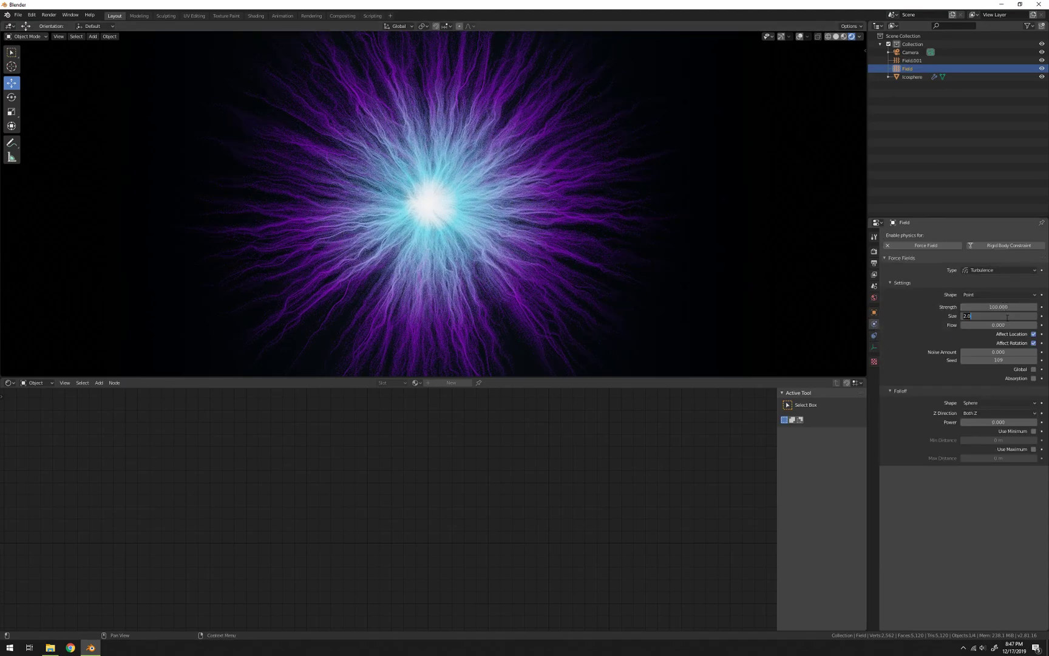
pyautogui.click(1007, 319)
pyautogui.write('5')
pyautogui.press('Return')
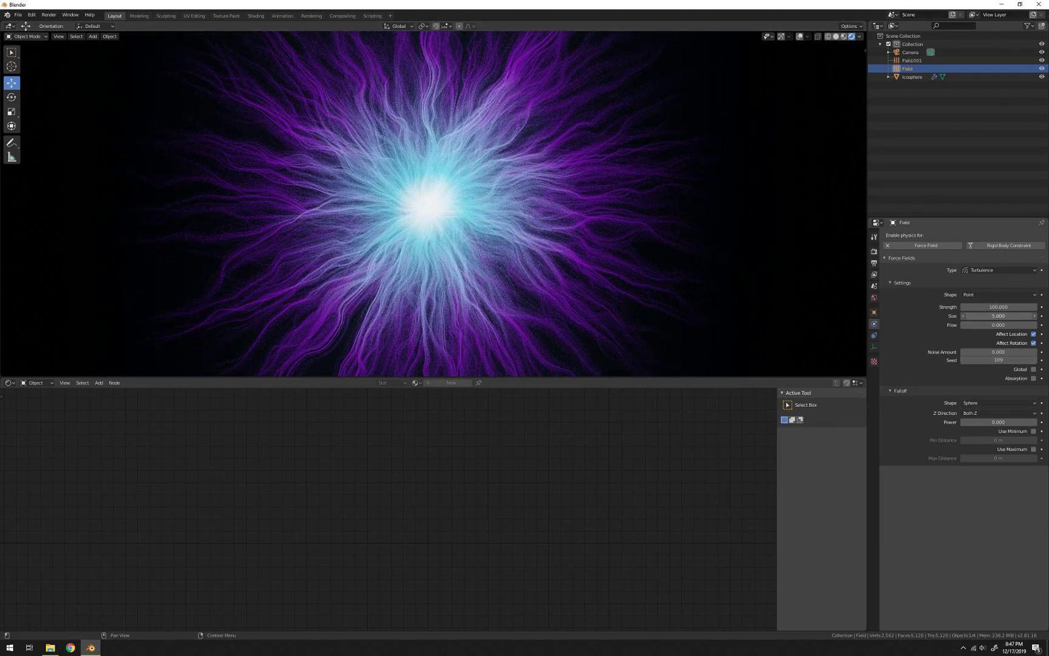
pyautogui.click(990, 317)
pyautogui.write('2')
pyautogui.press('Return')
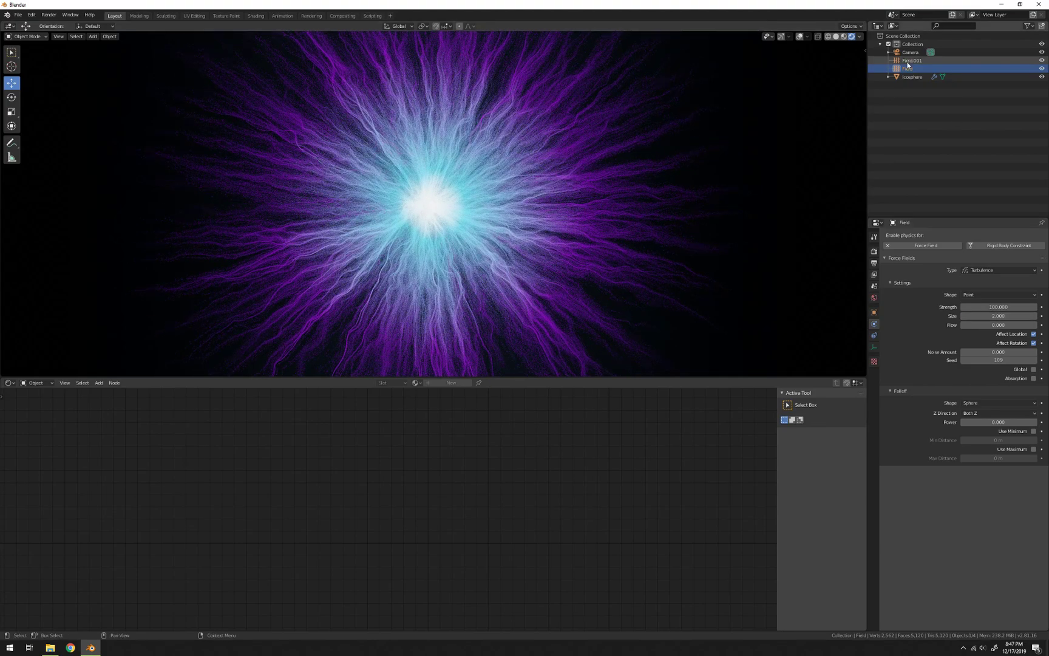
# Select the icosphere and set the hair length of its particle system to 15 m
pyautogui.click(912, 77)
pyautogui.click(874, 335)
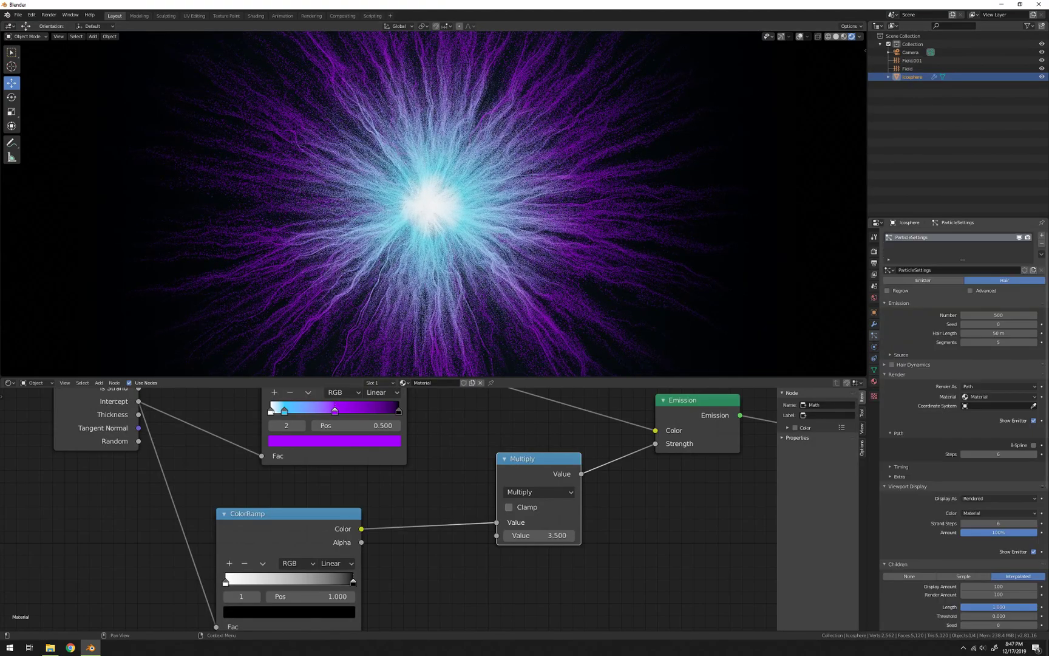
pyautogui.press('Return')
pyautogui.click(999, 334)
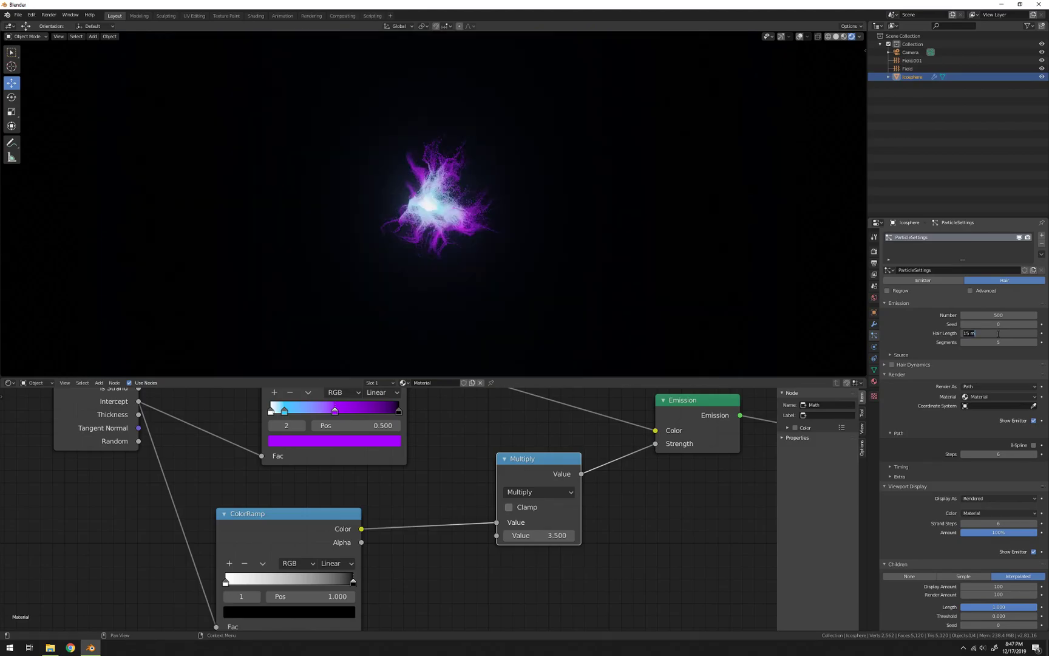
pyautogui.press('Return')
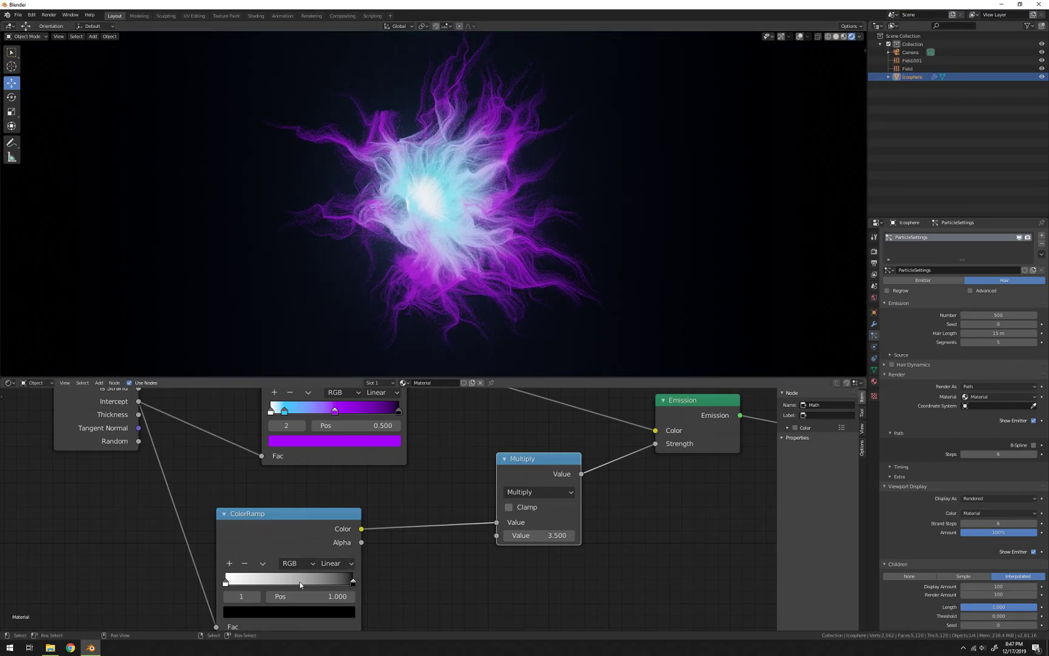
# Try the lower color ramp reversed to run black to white, and restore white at 0.000 and black at 1.000
pyautogui.moveTo(227, 583); pyautogui.dragTo(190, 585)
pyautogui.moveTo(343, 494); pyautogui.dragTo(384, 530, button='middle')
pyautogui.moveTo(425, 234)
pyautogui.mouseDown(button='middle')
pyautogui.moveTo(464, 242)
pyautogui.moveTo(527, 230)
pyautogui.moveTo(431, 234)
pyautogui.mouseUp(button='middle')
pyautogui.scroll(3, 527, 230)
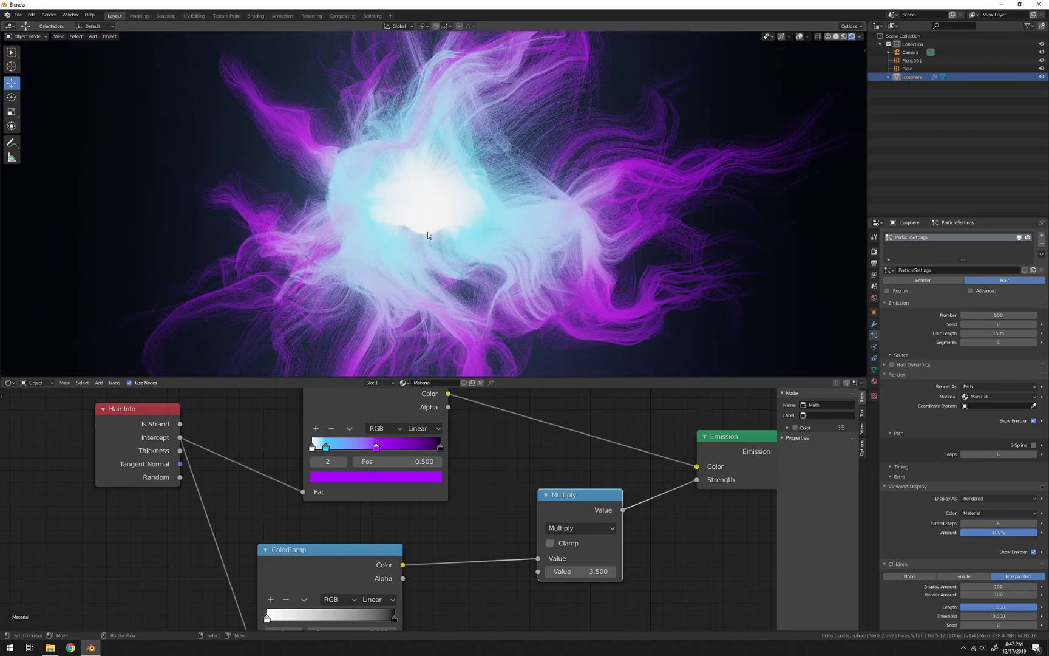
pyautogui.scroll(-4, 427, 232)
pyautogui.moveTo(493, 436); pyautogui.dragTo(518, 417, button='middle')
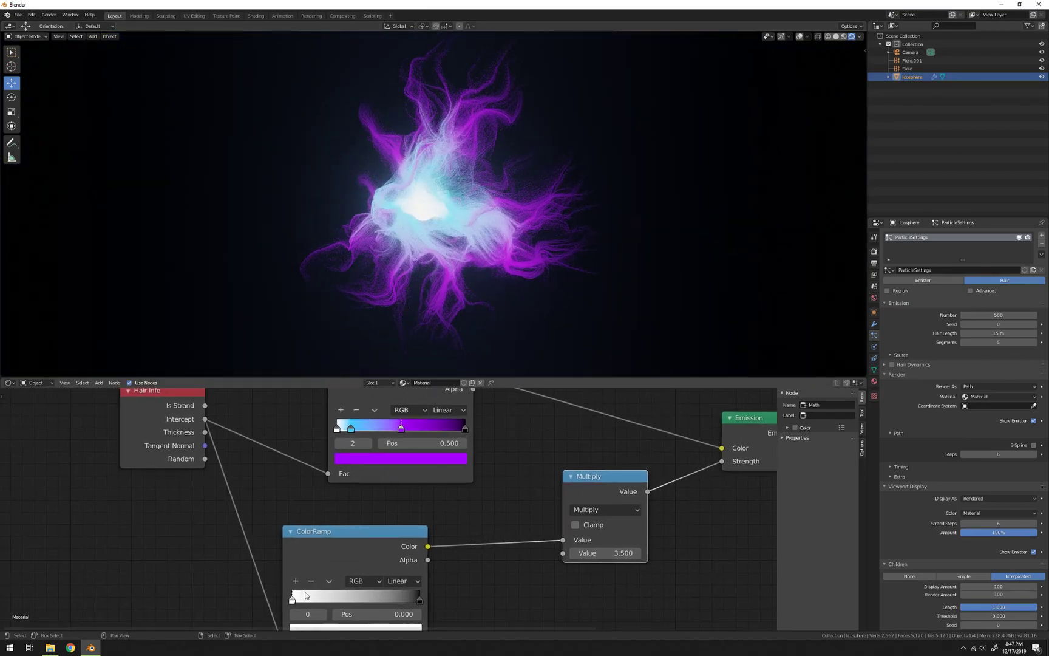
pyautogui.moveTo(291, 601); pyautogui.dragTo(253, 610)
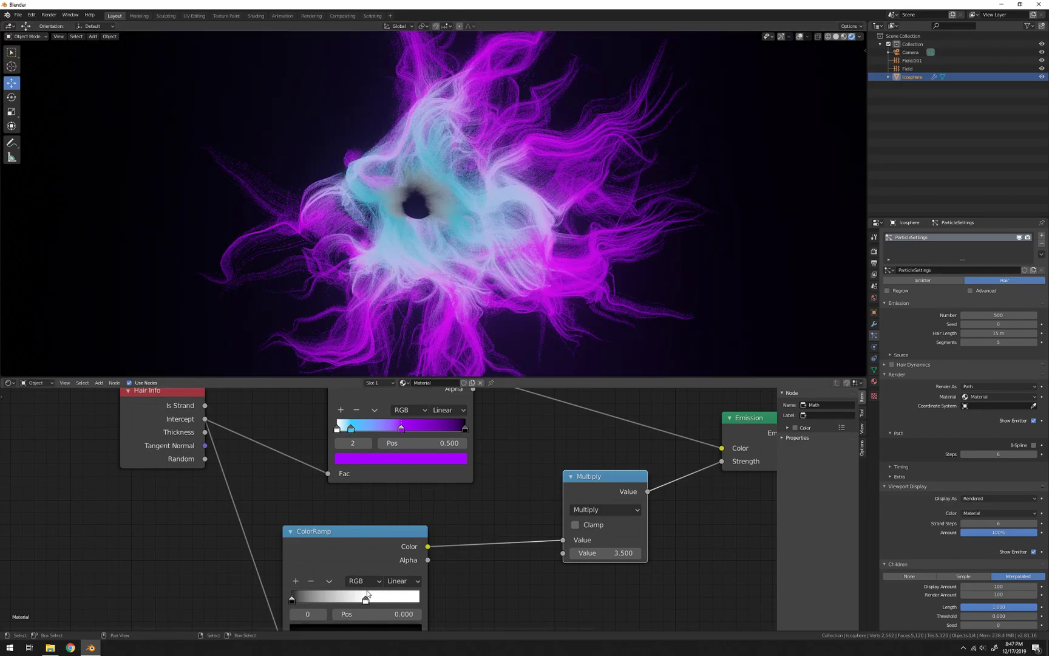
pyautogui.moveTo(364, 600); pyautogui.dragTo(420, 600)
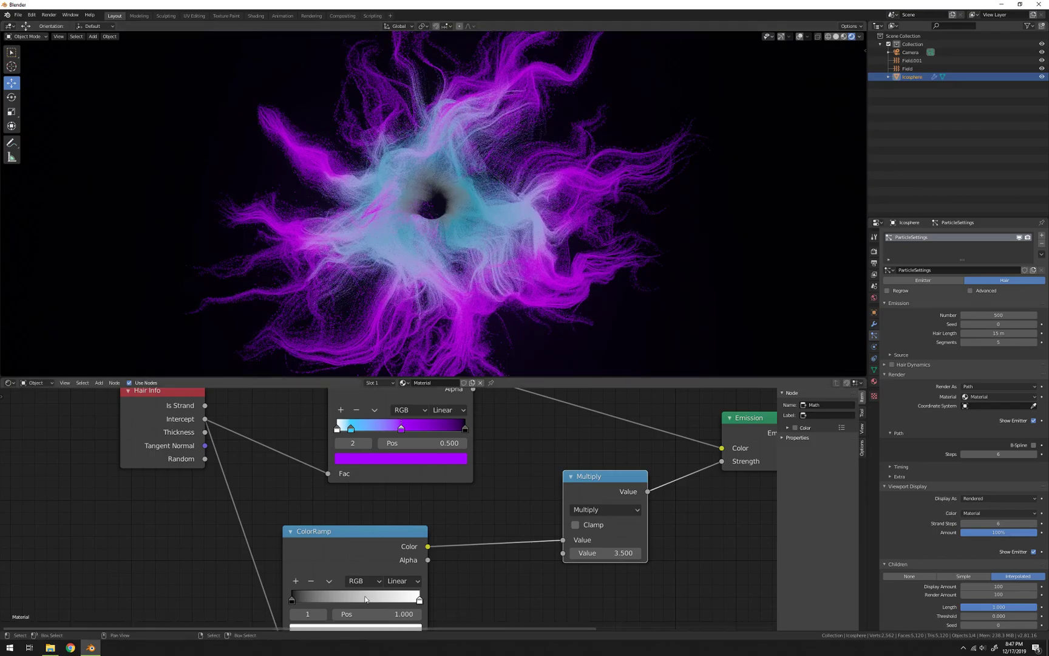
pyautogui.moveTo(426, 601)
pyautogui.mouseDown()
pyautogui.moveTo(285, 602)
pyautogui.moveTo(410, 602)
pyautogui.mouseUp()
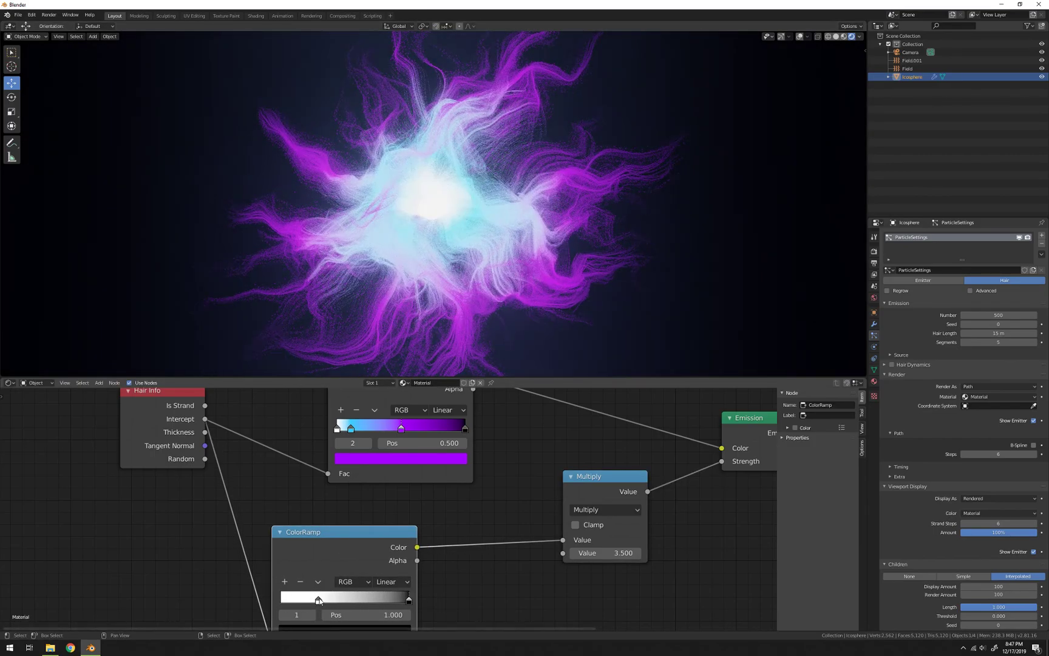
pyautogui.moveTo(318, 601); pyautogui.dragTo(281, 600)
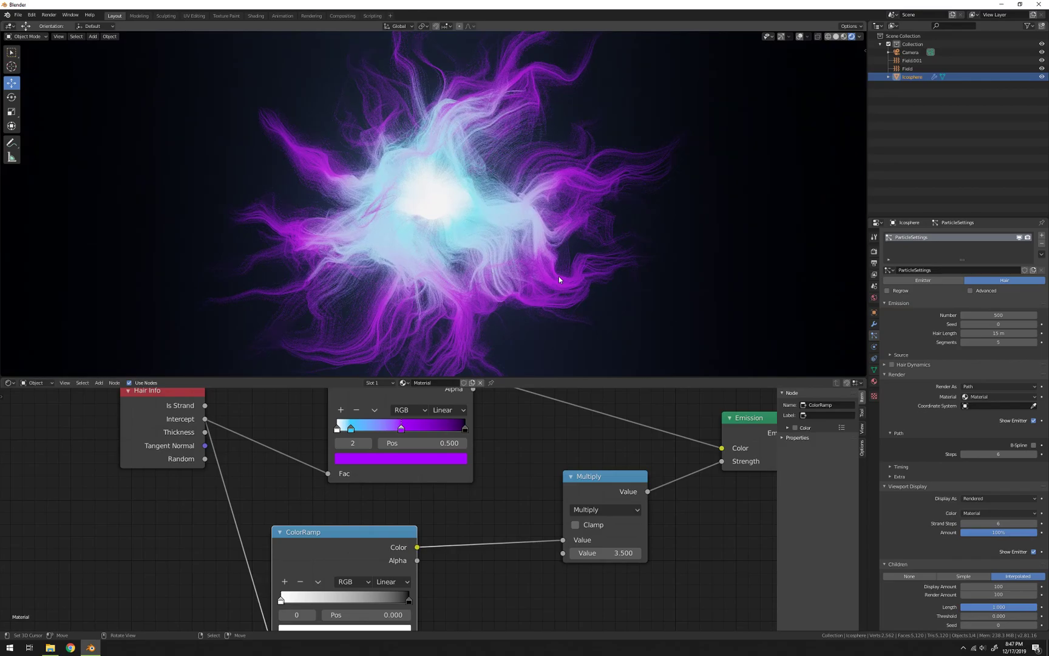
# Move the cyan stop of the upper color ramp to 0.327 and check the glow from several angles
pyautogui.moveTo(398, 206); pyautogui.dragTo(485, 227, button='middle')
pyautogui.scroll(3, 485, 227)
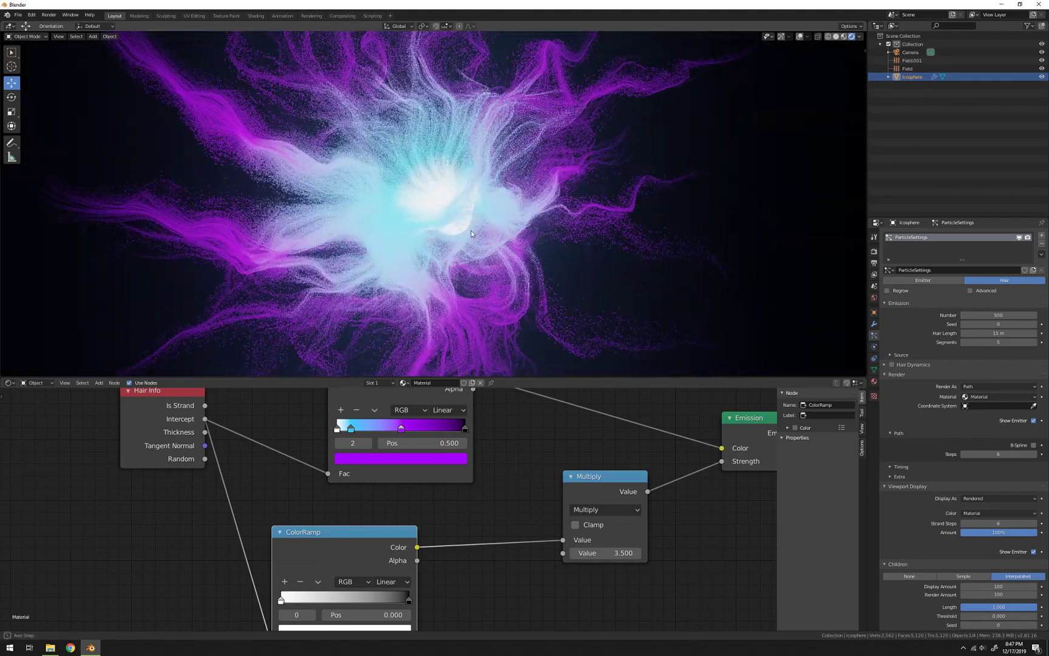
pyautogui.scroll(-1, 485, 227)
pyautogui.moveTo(351, 428); pyautogui.dragTo(383, 436)
pyautogui.moveTo(509, 265); pyautogui.dragTo(473, 252, button='middle')
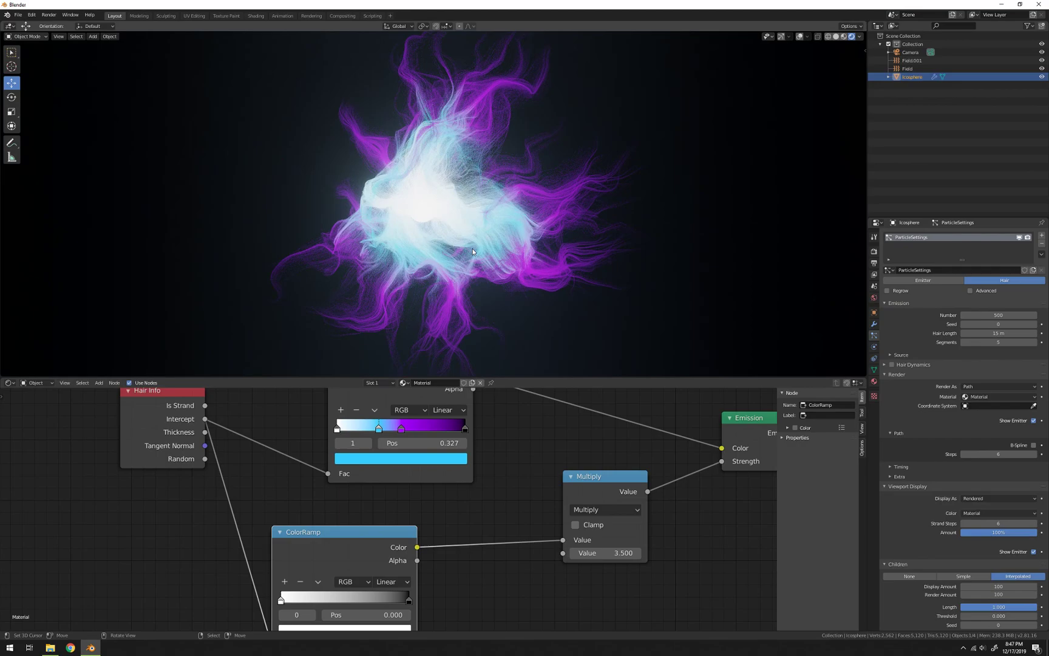
pyautogui.moveTo(453, 202); pyautogui.dragTo(520, 219, button='middle')
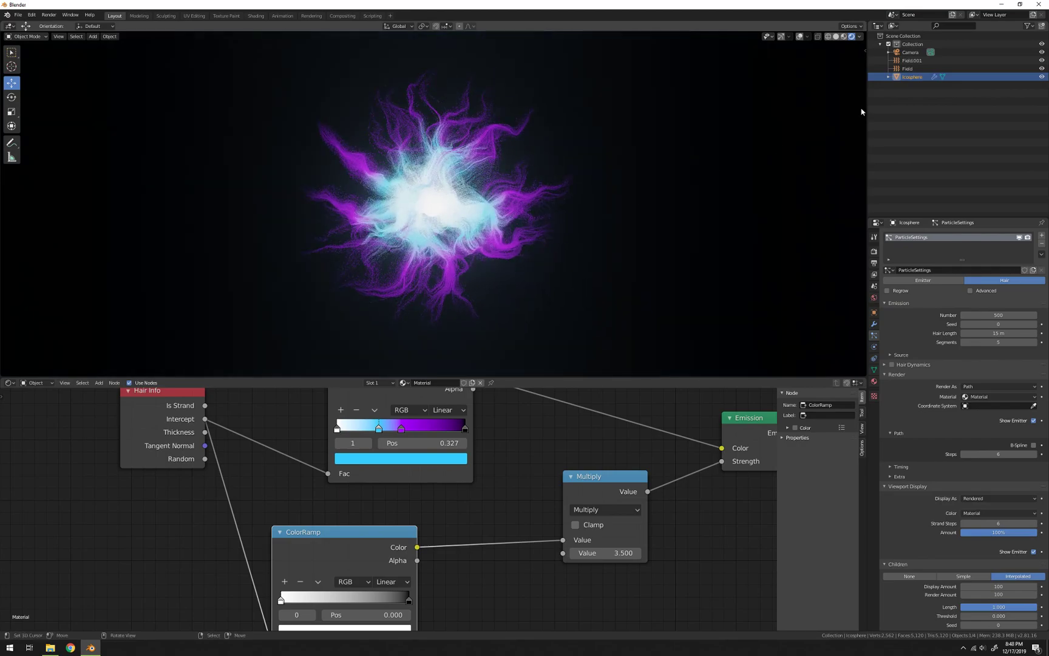
pyautogui.moveTo(790, 187)
pyautogui.mouseDown(button='middle')
pyautogui.moveTo(773, 205)
pyautogui.moveTo(789, 176)
pyautogui.mouseUp(button='middle')
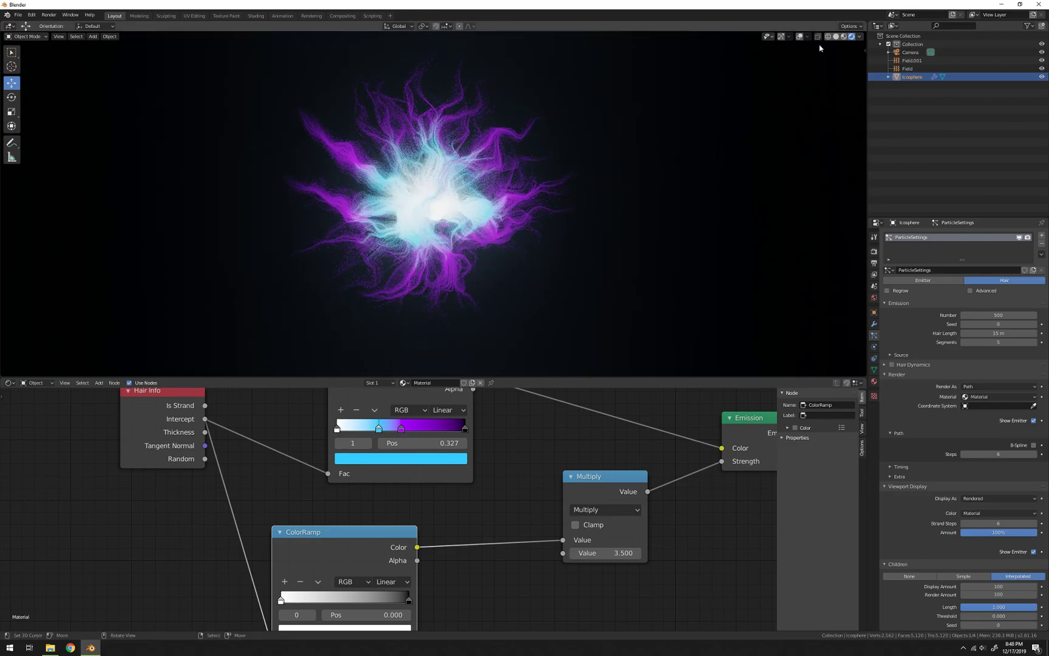
# Switch the viewport to solid shading and show the gizmos and overlays again
pyautogui.click(836, 36)
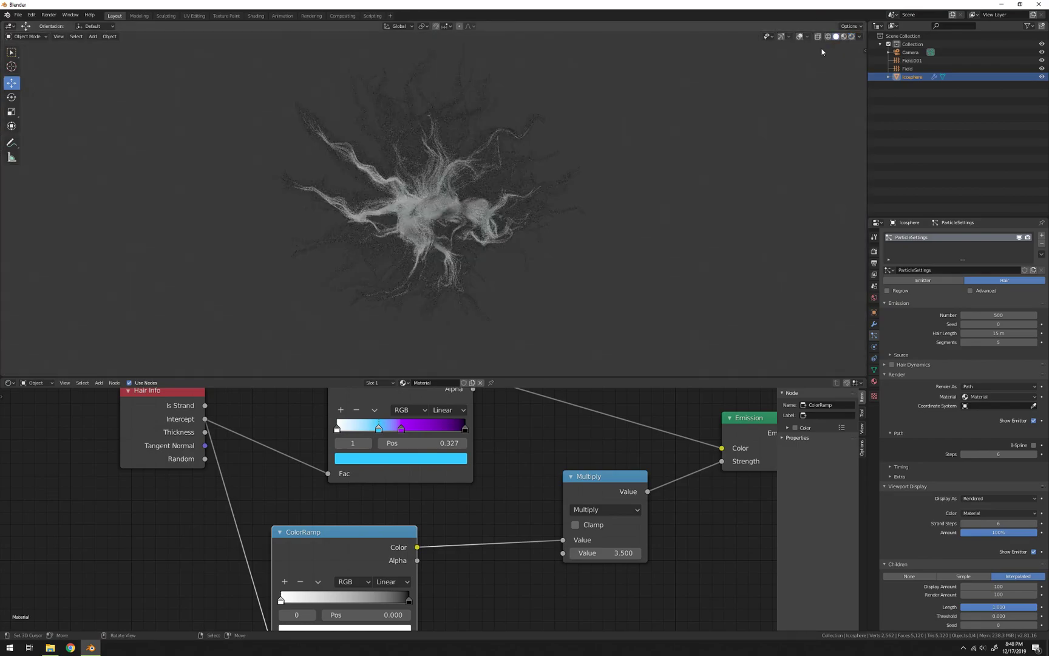
pyautogui.scroll(3, 508, 152)
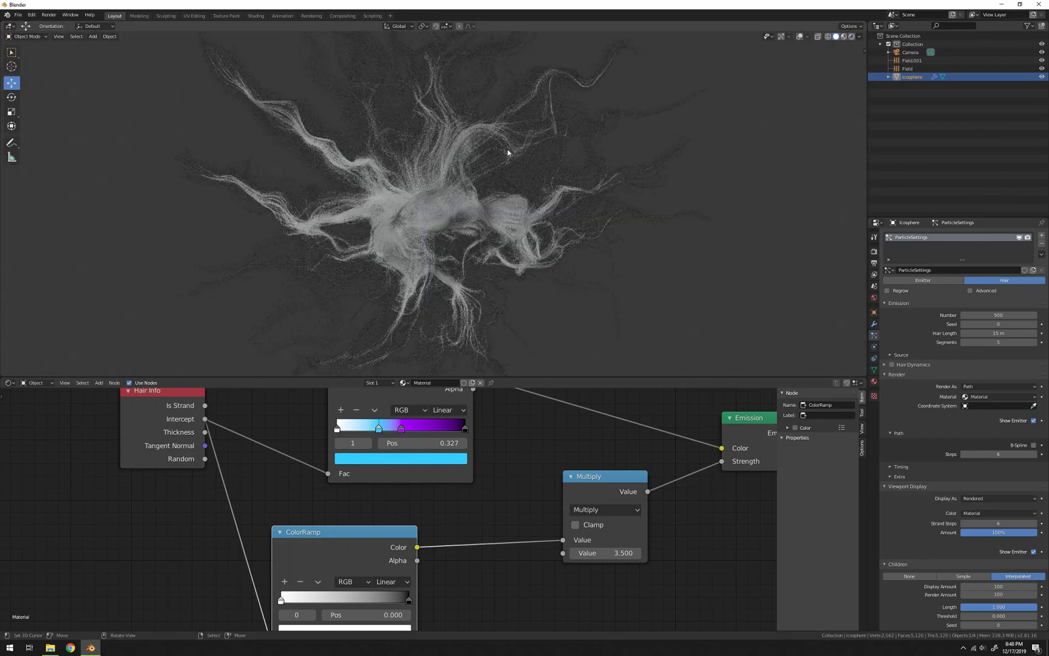
pyautogui.click(781, 39)
pyautogui.scroll(-2, 708, 129)
pyautogui.moveTo(708, 128); pyautogui.dragTo(645, 221, button='middle')
# Add a Bezier circle at the origin and scale it up to about 25.3 so that it surrounds the strands
pyautogui.hotkey('alt', 'a')
pyautogui.hotkey('shift', 'a')
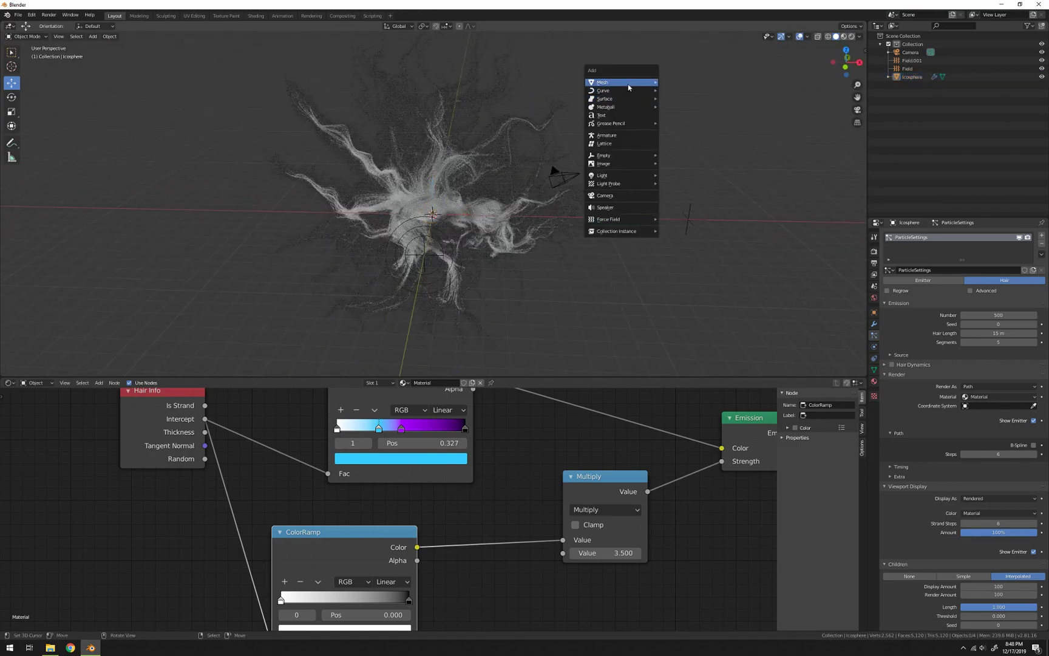
pyautogui.moveTo(626, 92)
pyautogui.click(700, 99)
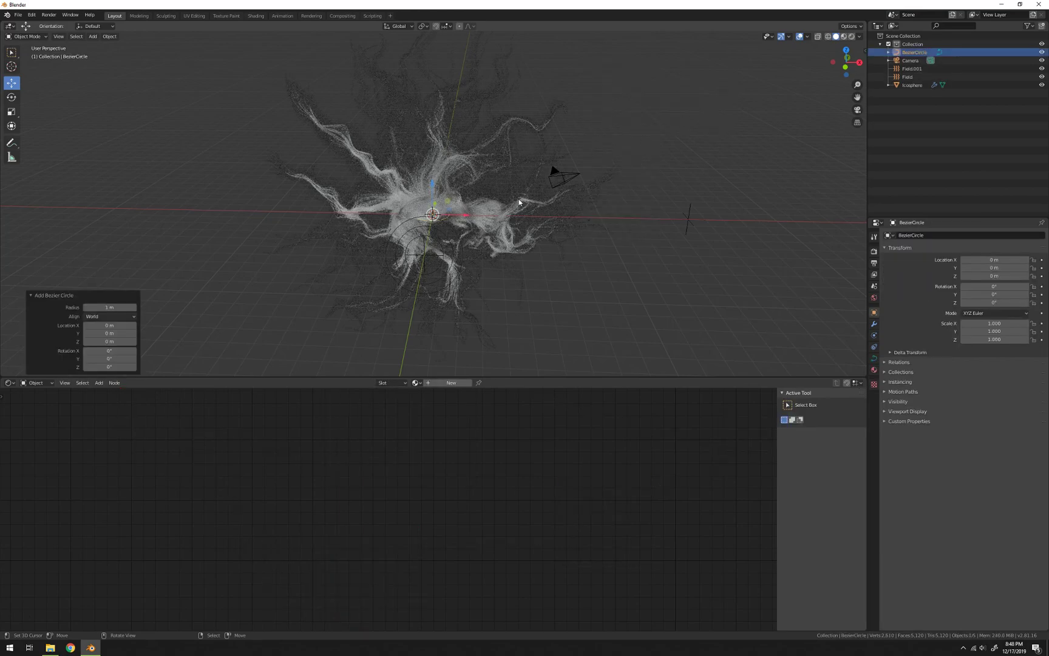
pyautogui.click(856, 287)
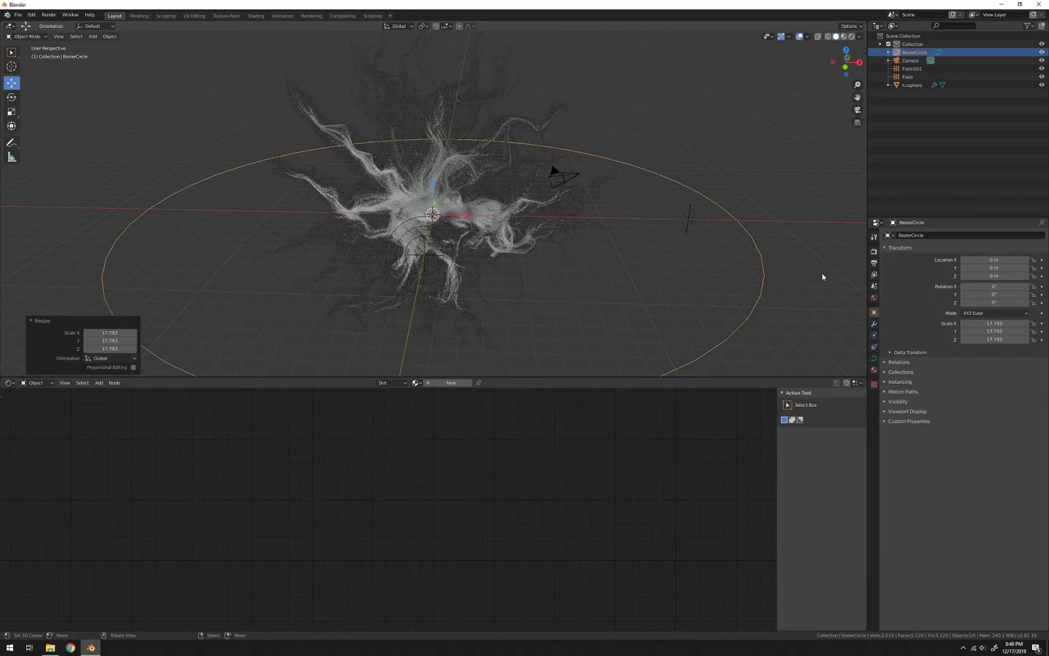
pyautogui.scroll(-3, 680, 225)
pyautogui.moveTo(618, 214); pyautogui.dragTo(607, 201, button='middle')
pyautogui.press('s')
pyautogui.click(632, 232)
pyautogui.moveTo(513, 216); pyautogui.dragTo(542, 239, button='middle')
pyautogui.scroll(2, 542, 238)
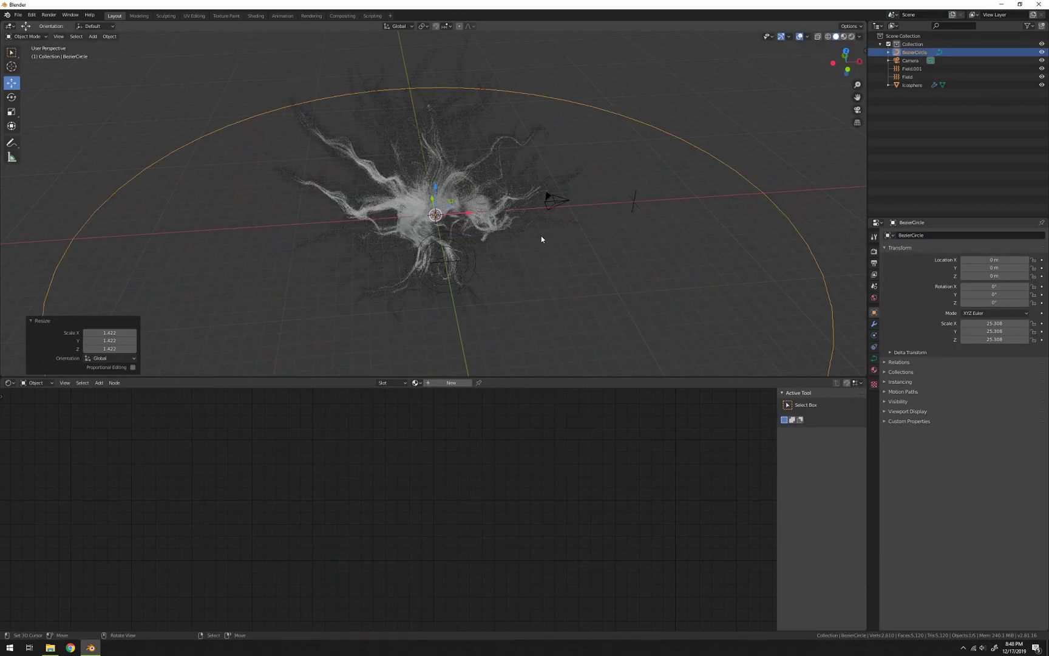
# Select the camera and add a Follow Path constraint to it
pyautogui.click(555, 202)
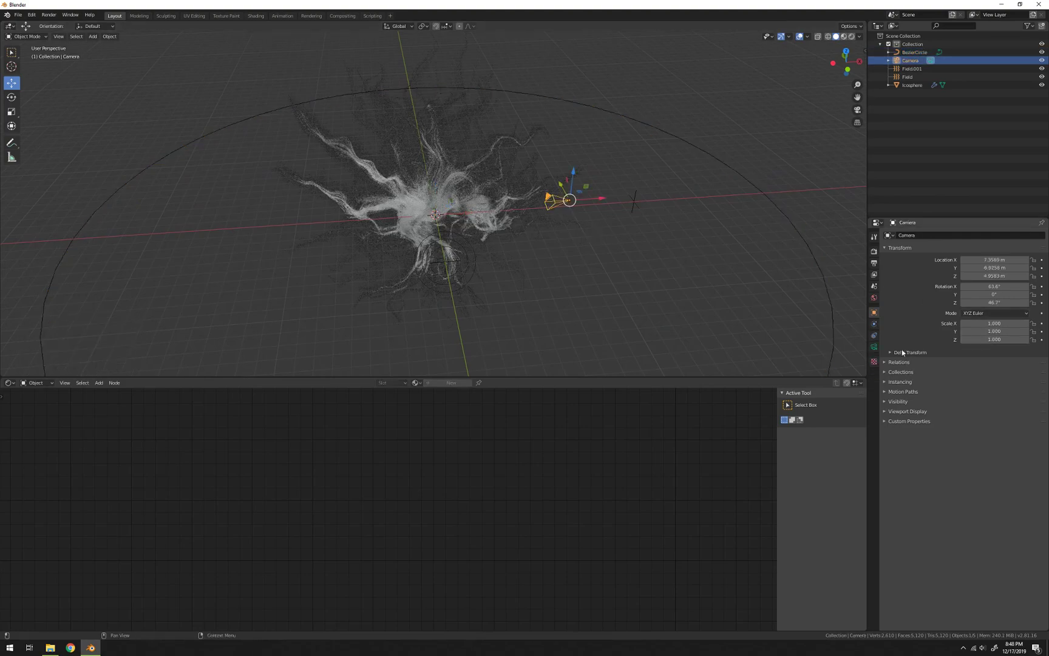
pyautogui.click(875, 336)
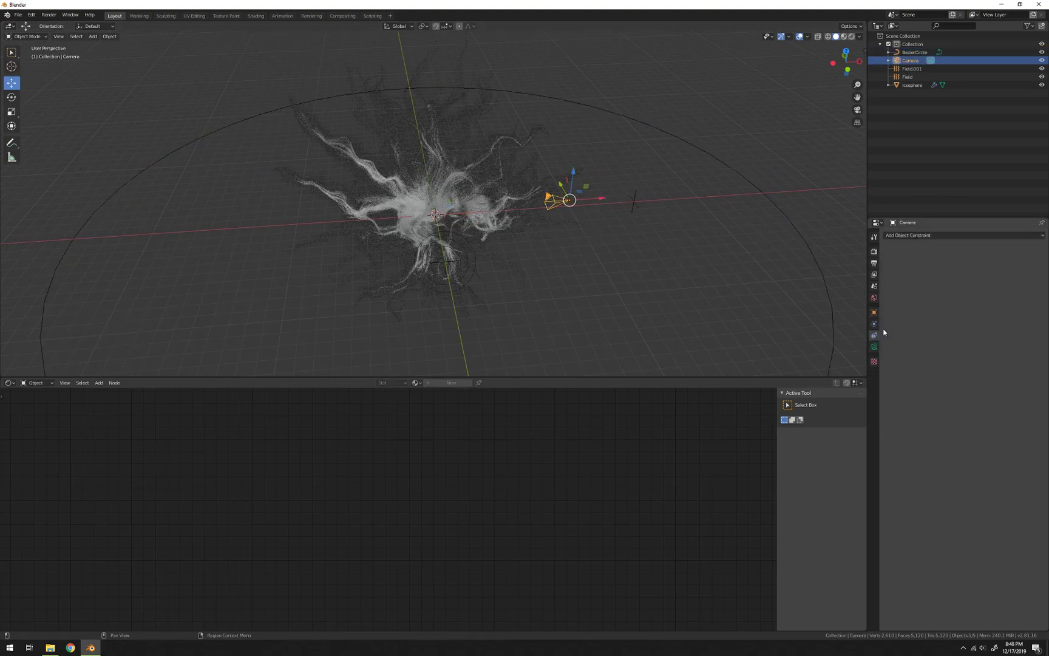
pyautogui.click(937, 235)
pyautogui.click(1020, 290)
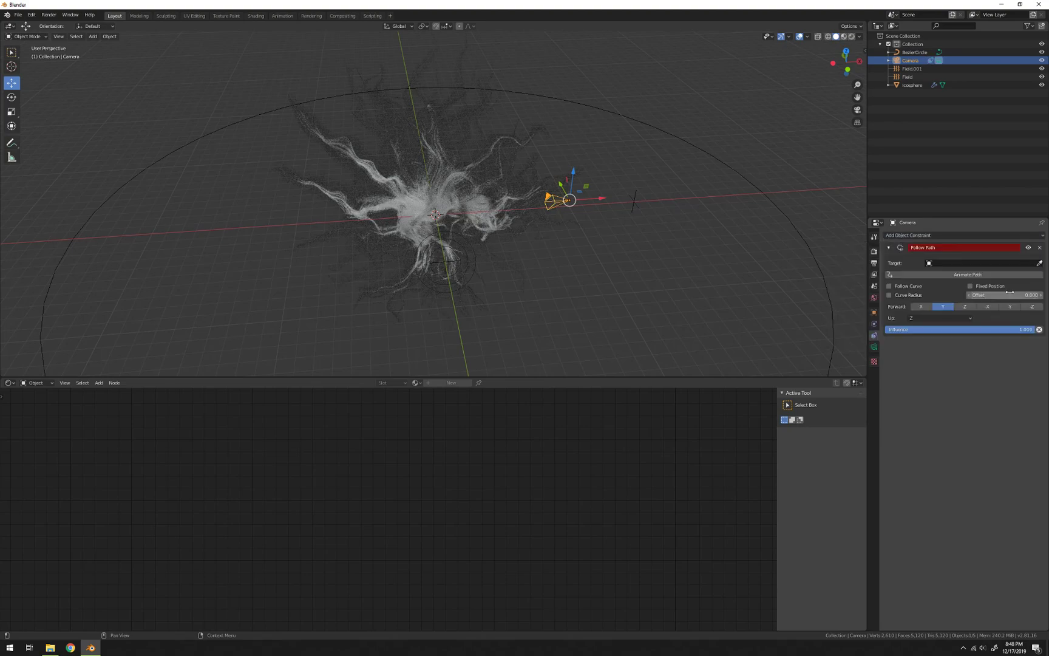
# Set BezierCircle as the target of the camera's Follow Path constraint and view the whole circle
pyautogui.click(952, 264)
pyautogui.click(944, 275)
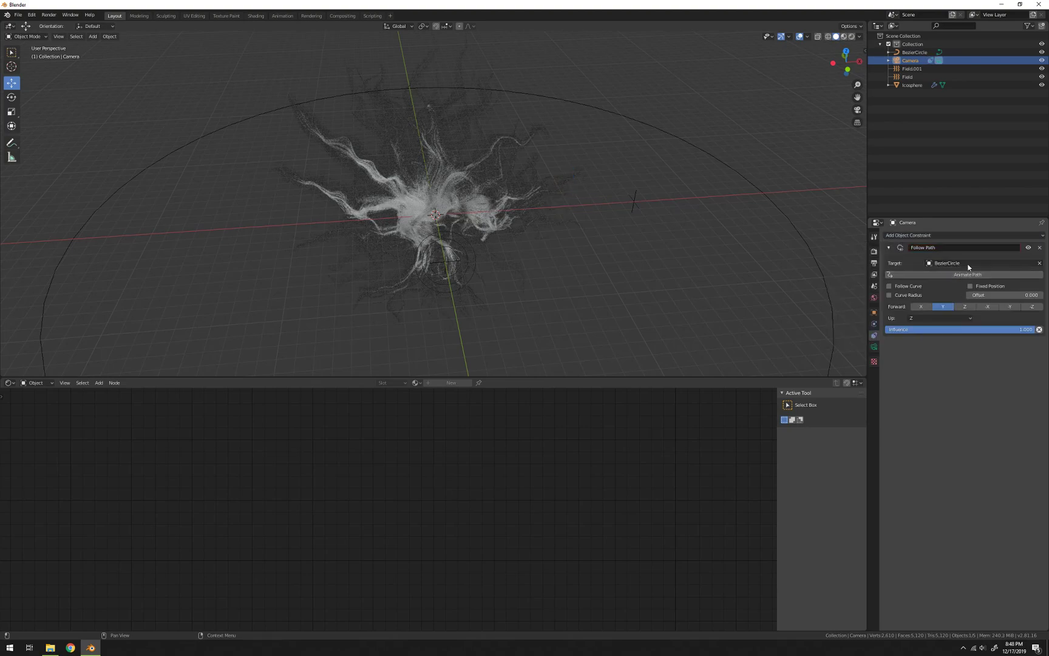
pyautogui.moveTo(692, 222); pyautogui.dragTo(758, 255, button='middle')
pyautogui.scroll(-5, 632, 229)
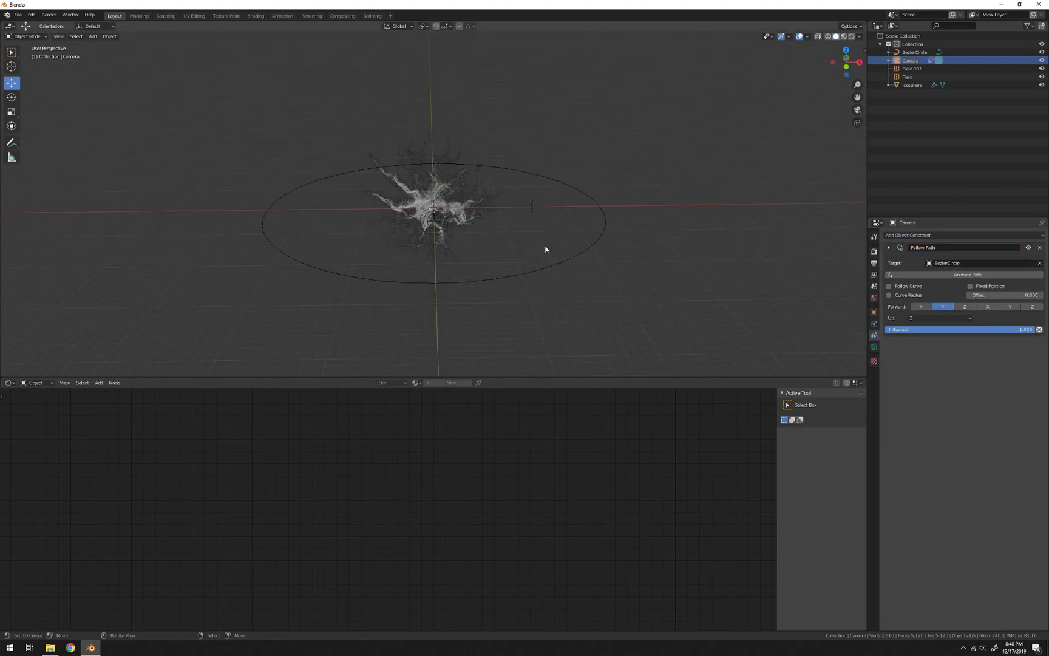
pyautogui.moveTo(546, 250); pyautogui.dragTo(623, 247, button='middle')
# Clear the camera's location and rotation and rotate it 90° about the global X axis
pyautogui.hotkey('alt', 'g')
pyautogui.hotkey('alt', 'r')
pyautogui.write('rx90')
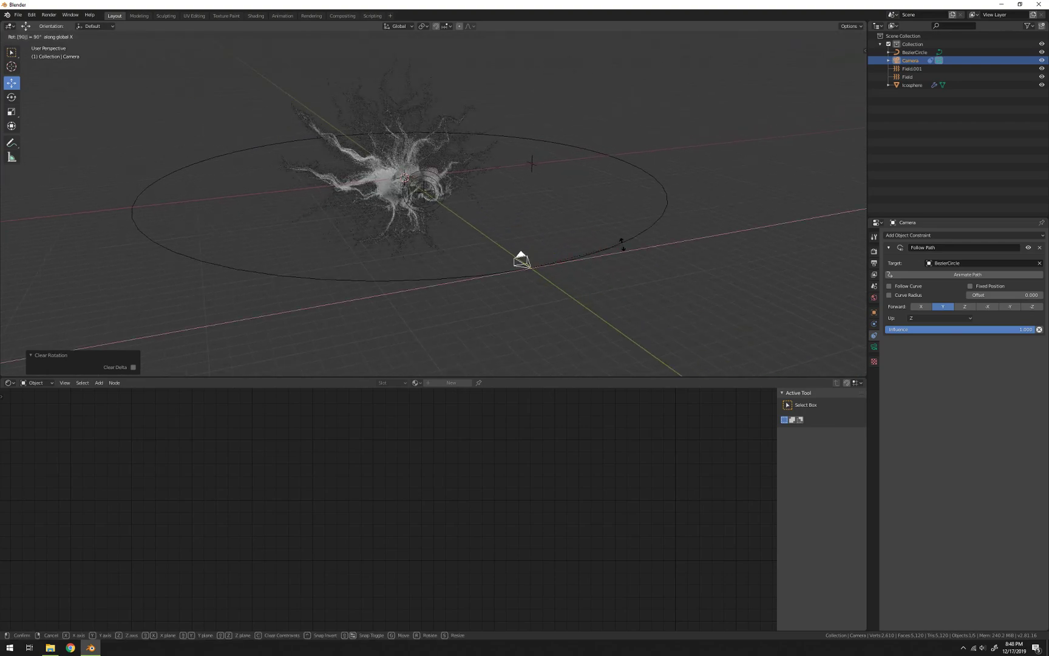
pyautogui.press('Return')
# Enable Follow Curve on the camera's Follow Path constraint and test it with a short playback
pyautogui.click(890, 287)
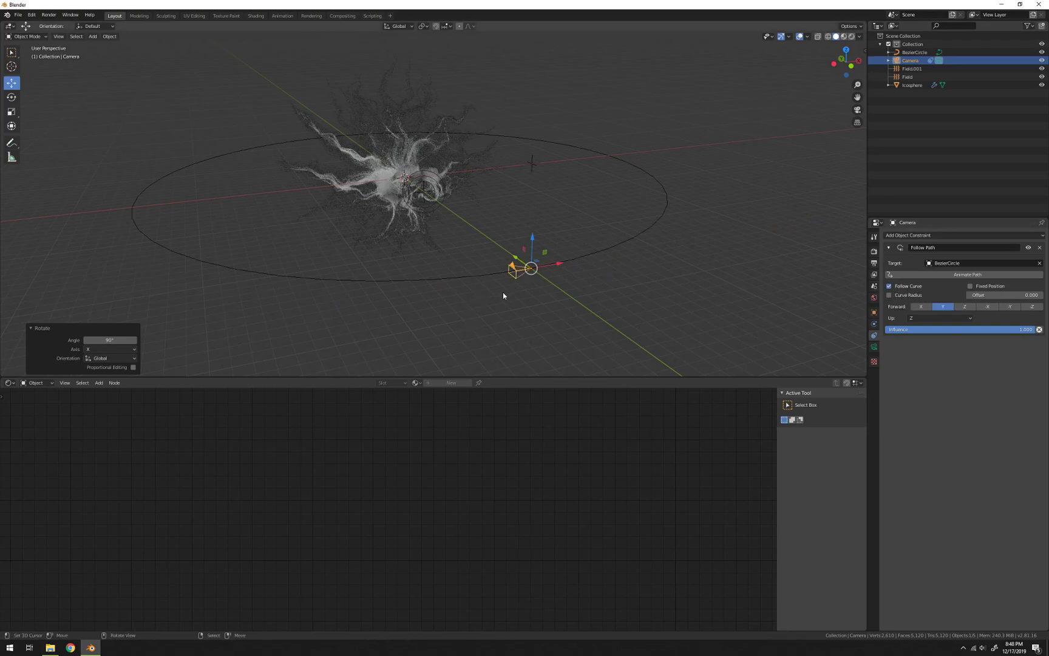
pyautogui.click(890, 286)
pyautogui.scroll(4, 527, 211)
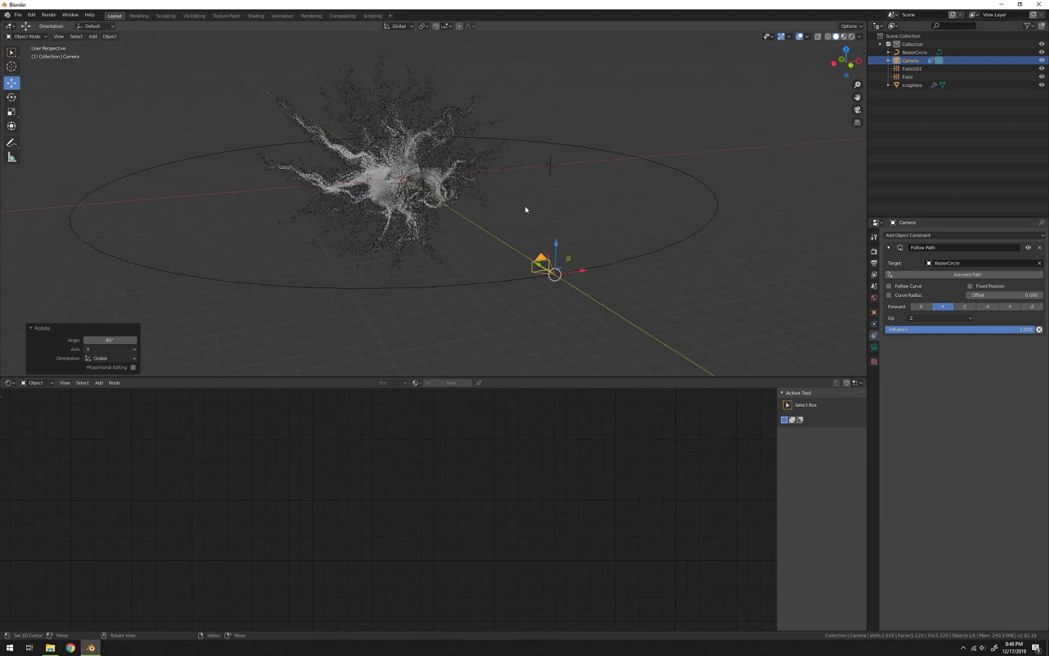
pyautogui.click(916, 287)
pyautogui.press('space')
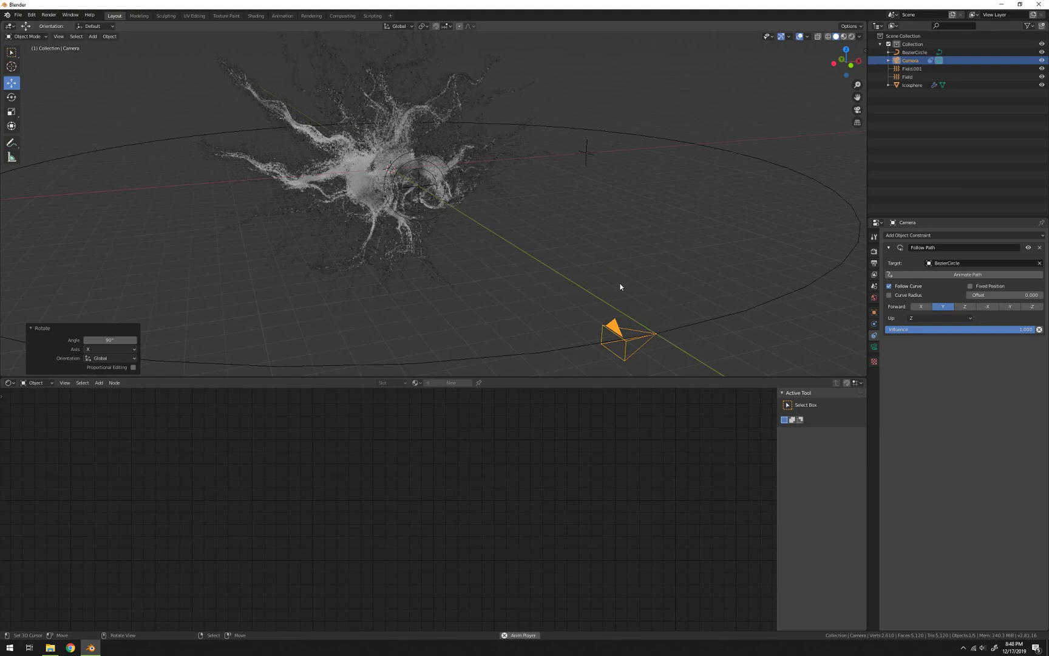
pyautogui.press('space')
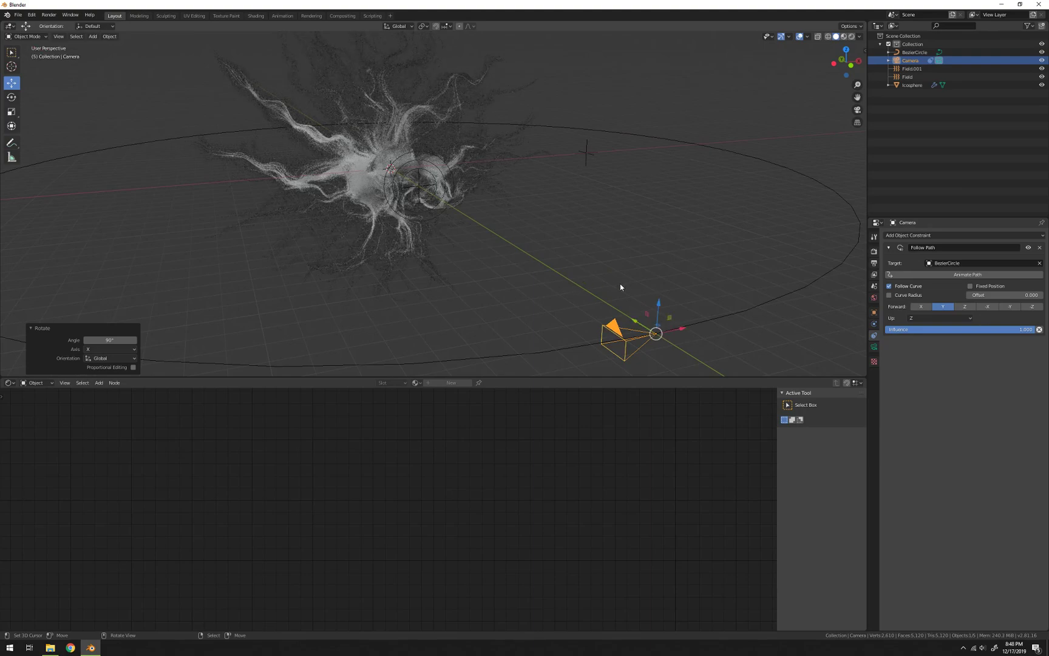
# Check the camera on the circle with another playback and animate the path from its Follow Path constraint
pyautogui.click(661, 271)
pyautogui.scroll(-5, 644, 273)
pyautogui.moveTo(623, 273)
pyautogui.mouseDown(button='middle')
pyautogui.moveTo(611, 283)
pyautogui.moveTo(623, 276)
pyautogui.mouseUp(button='middle')
pyautogui.scroll(4, 616, 283)
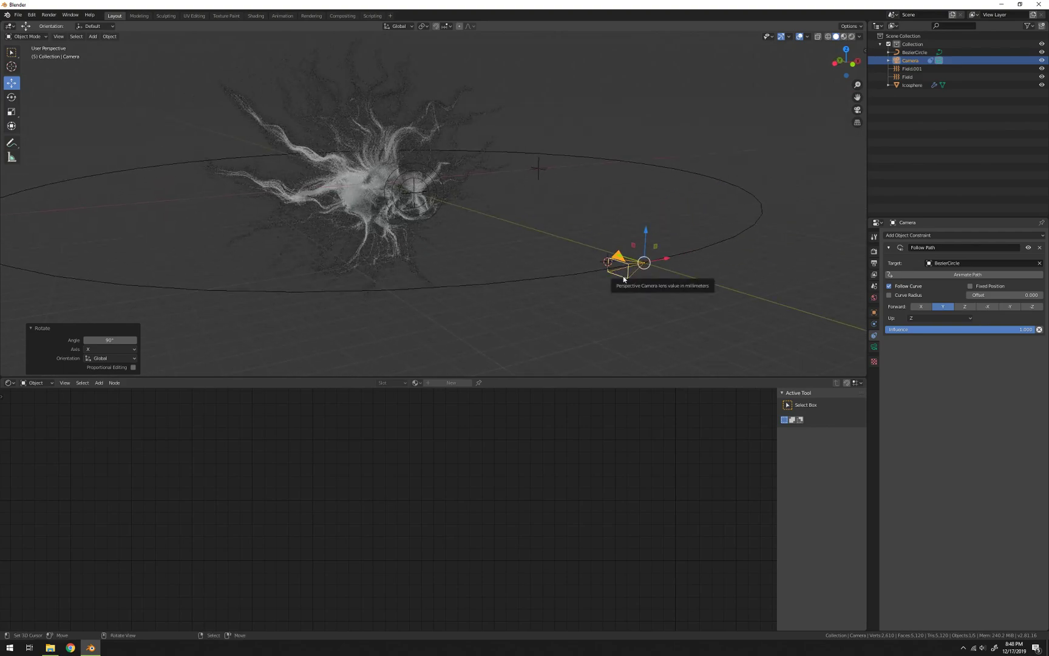
pyautogui.press('space')
pyautogui.press('space')
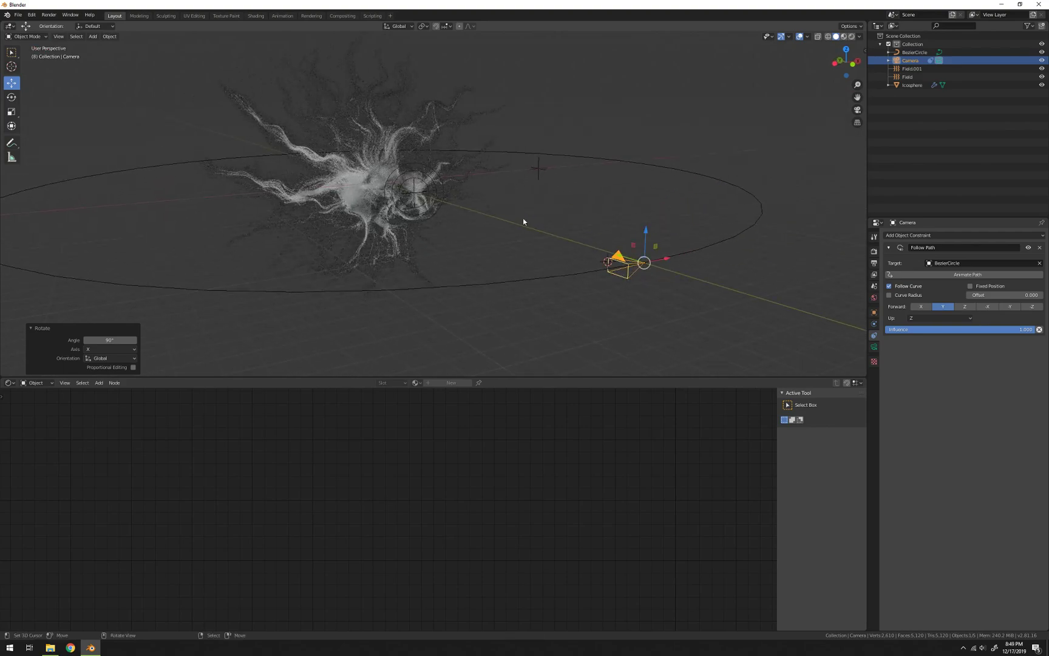
pyautogui.moveTo(523, 218); pyautogui.dragTo(614, 237, button='middle')
pyautogui.click(957, 276)
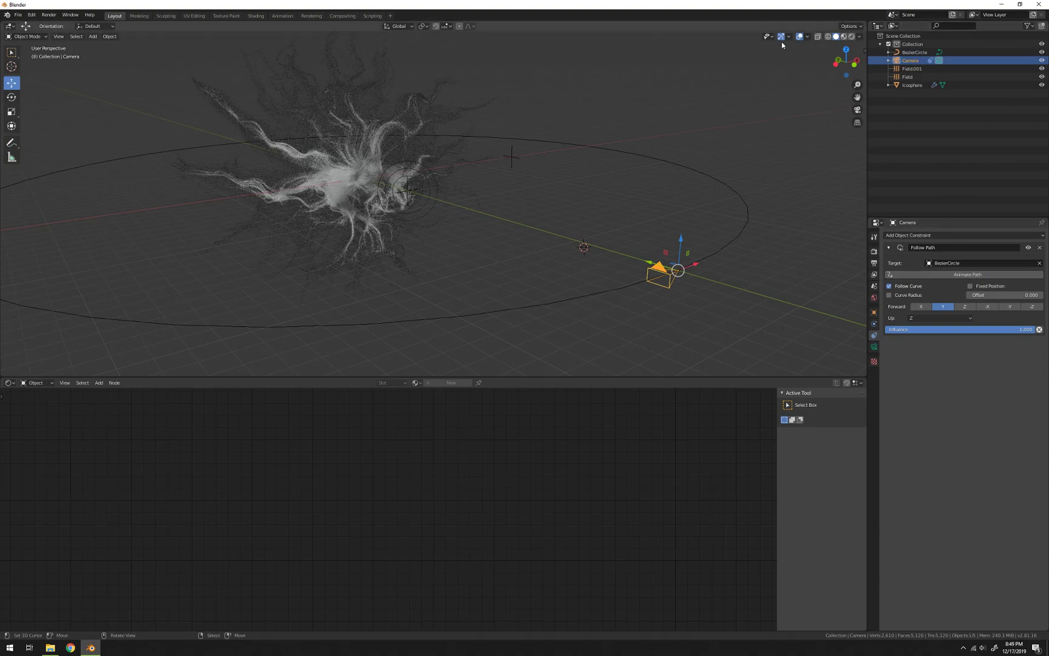
# Reduce the display amount of the icosphere's interpolated hair children to 10
pyautogui.click(354, 177)
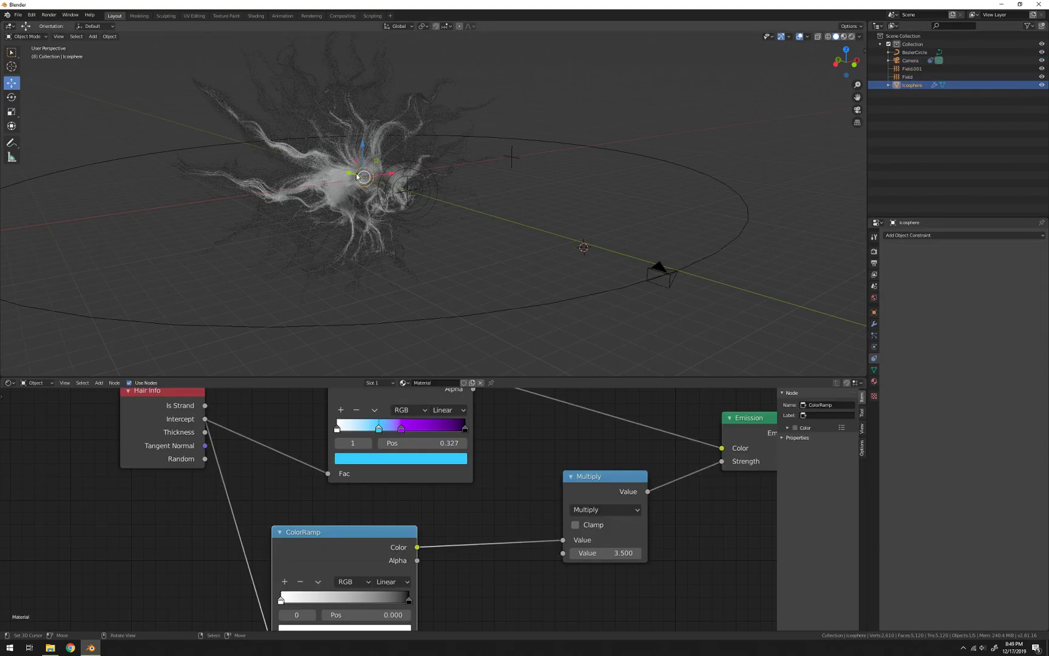
pyautogui.click(874, 335)
pyautogui.scroll(-5, 991, 531)
pyautogui.click(999, 506)
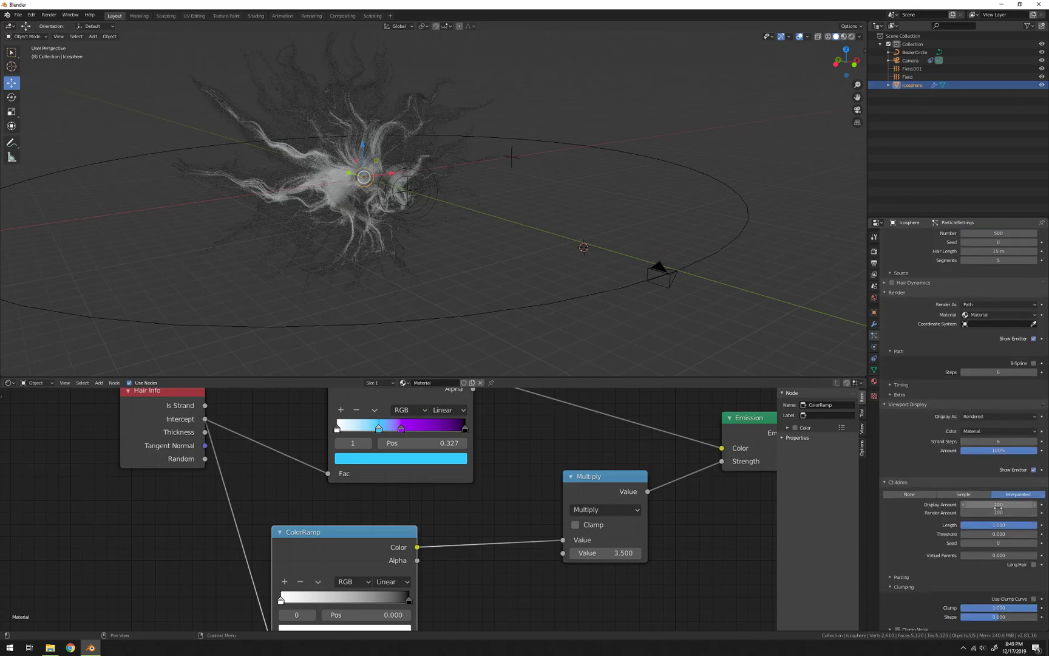
pyautogui.write('10')
pyautogui.press('Return')
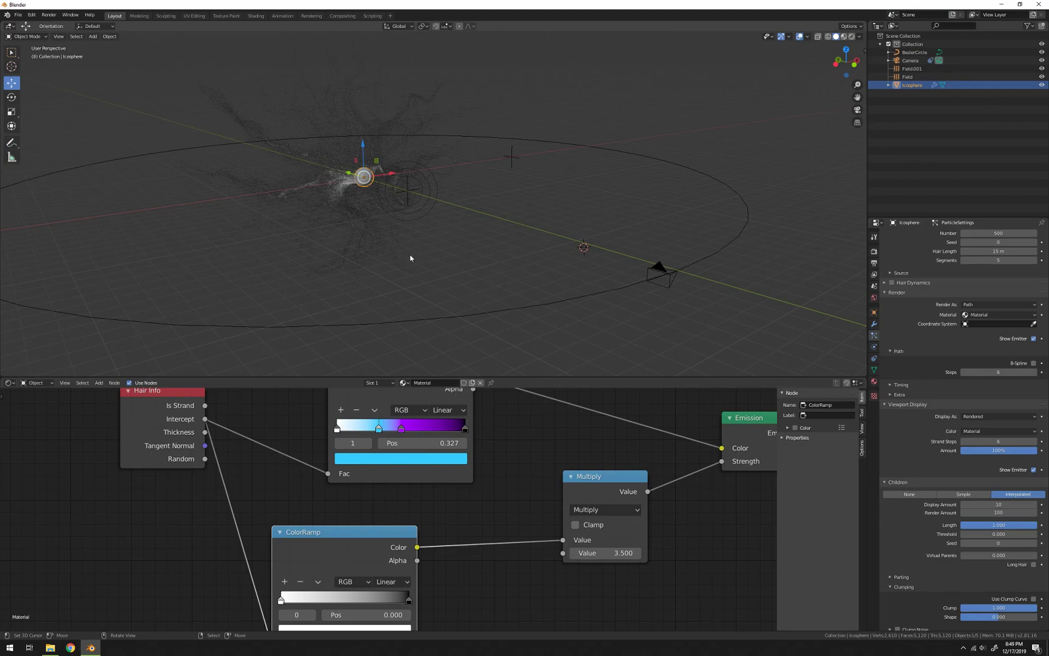
# Play the animation to check how the camera travels around the circle
pyautogui.moveTo(409, 254); pyautogui.dragTo(426, 259, button='middle')
pyautogui.press('space')
pyautogui.scroll(-3, 213, 234)
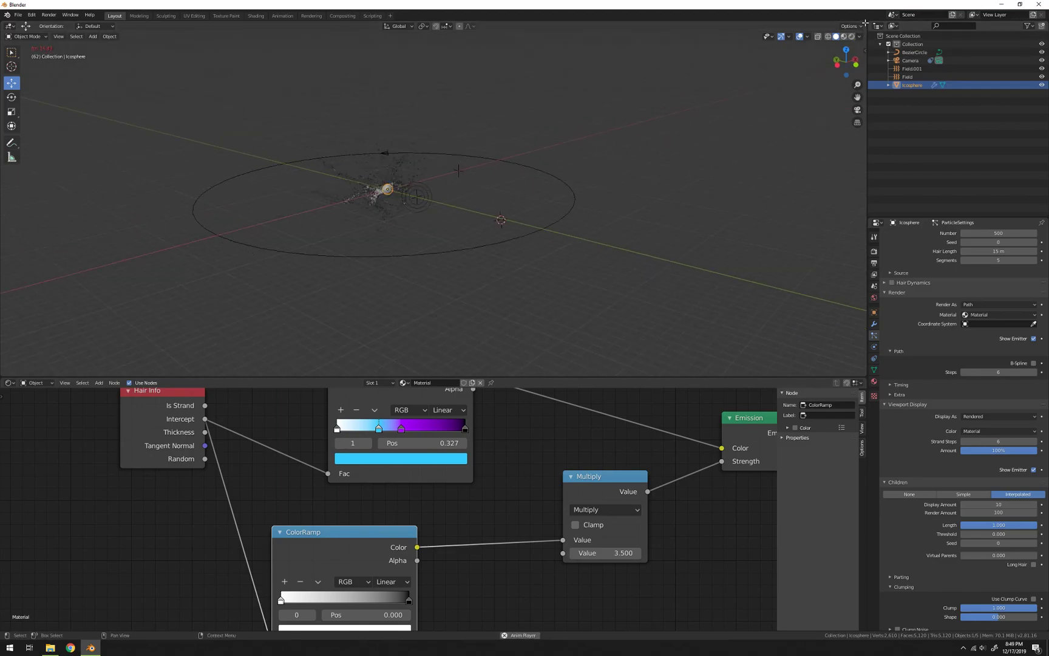
pyautogui.press('space')
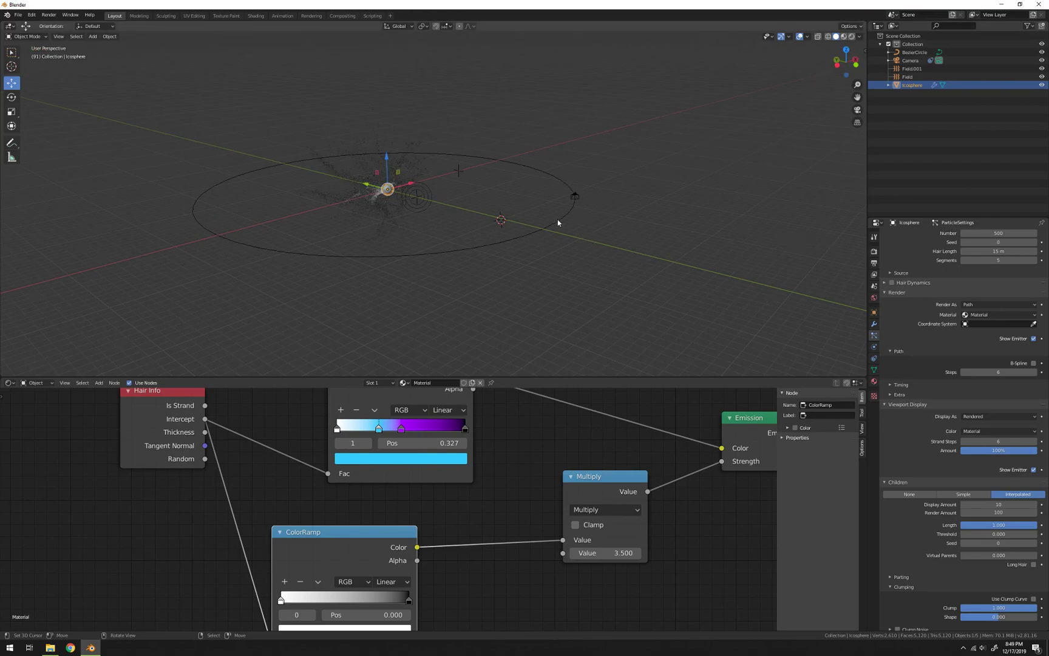
# Split the 3D viewport horizontally and turn the new lower area into a Timeline
pyautogui.moveTo(866, 20); pyautogui.dragTo(808, 286)
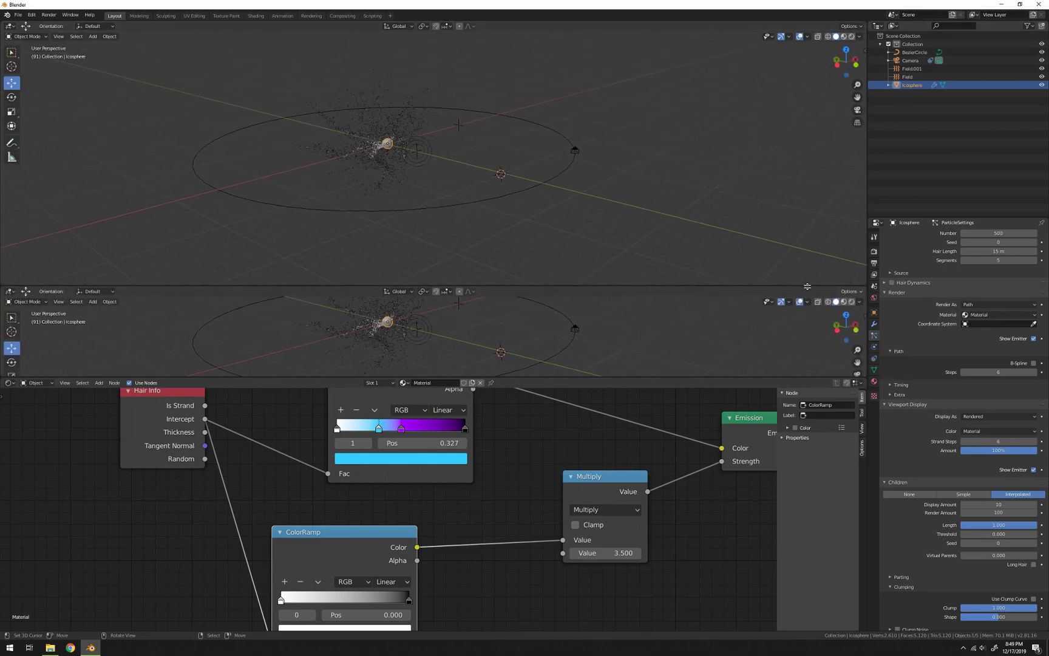
pyautogui.click(10, 292)
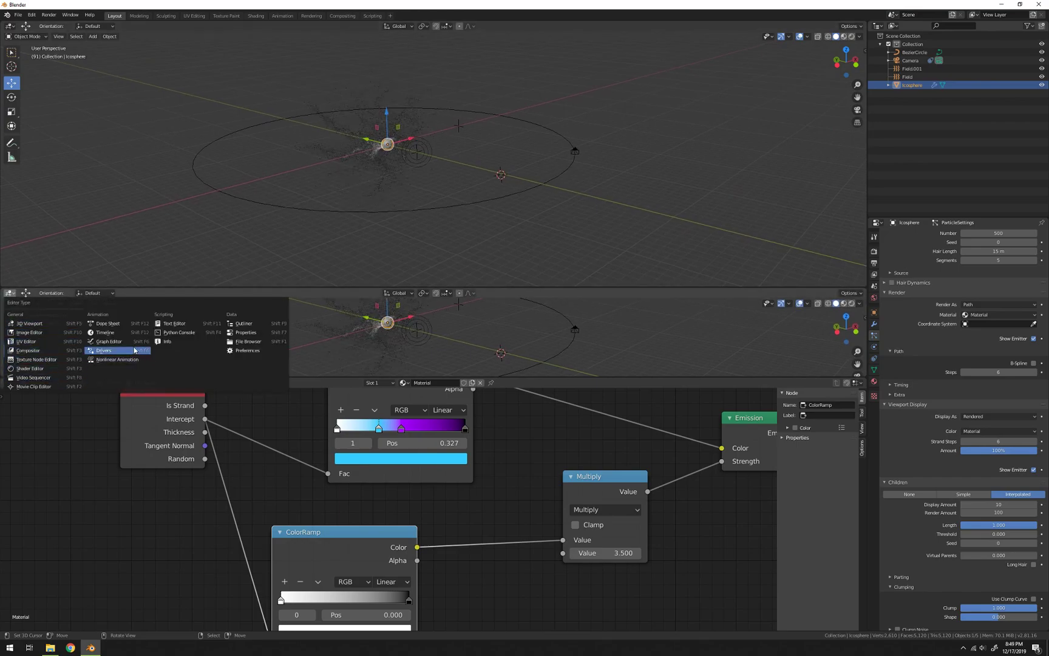
pyautogui.click(105, 332)
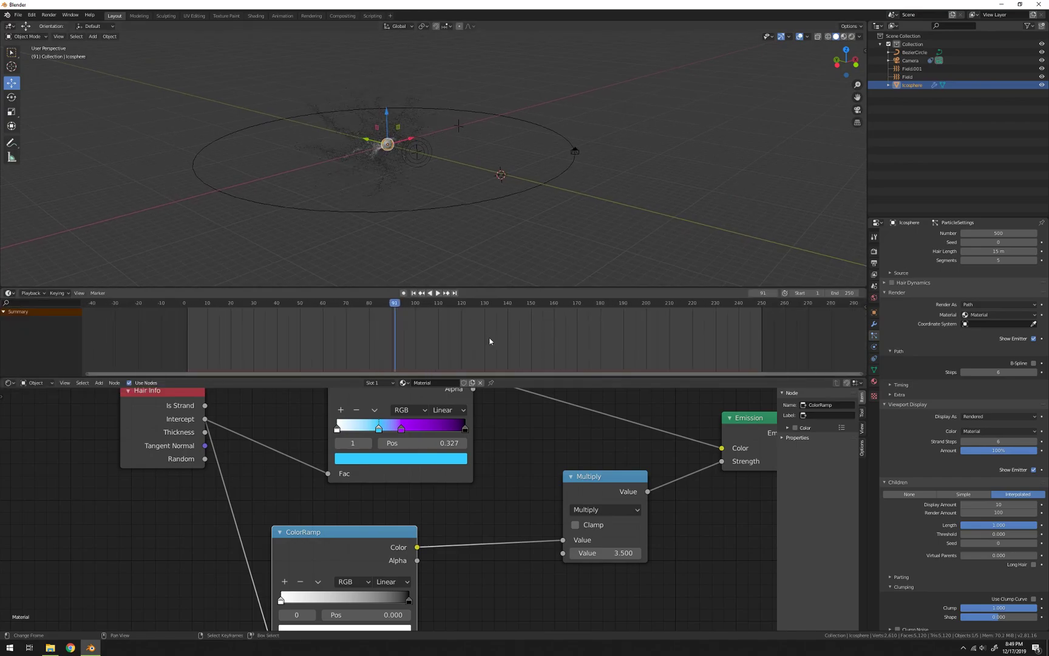
pyautogui.scroll(2, 486, 342)
pyautogui.scroll(3, 722, 138)
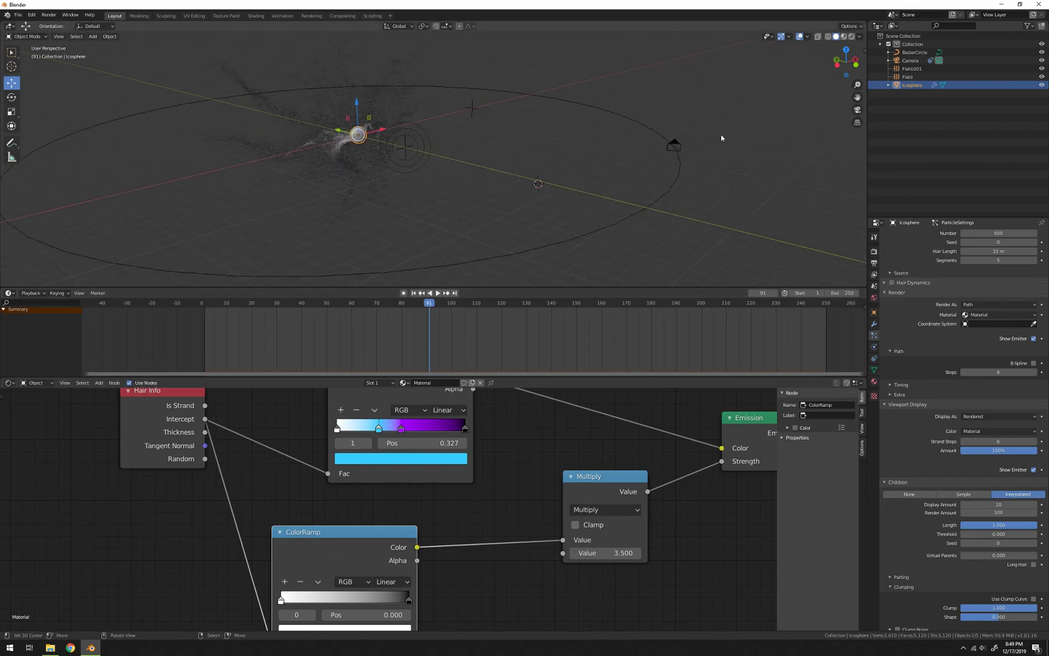
# Set the Bezier circle's path animation length to 250 frames
pyautogui.click(647, 206)
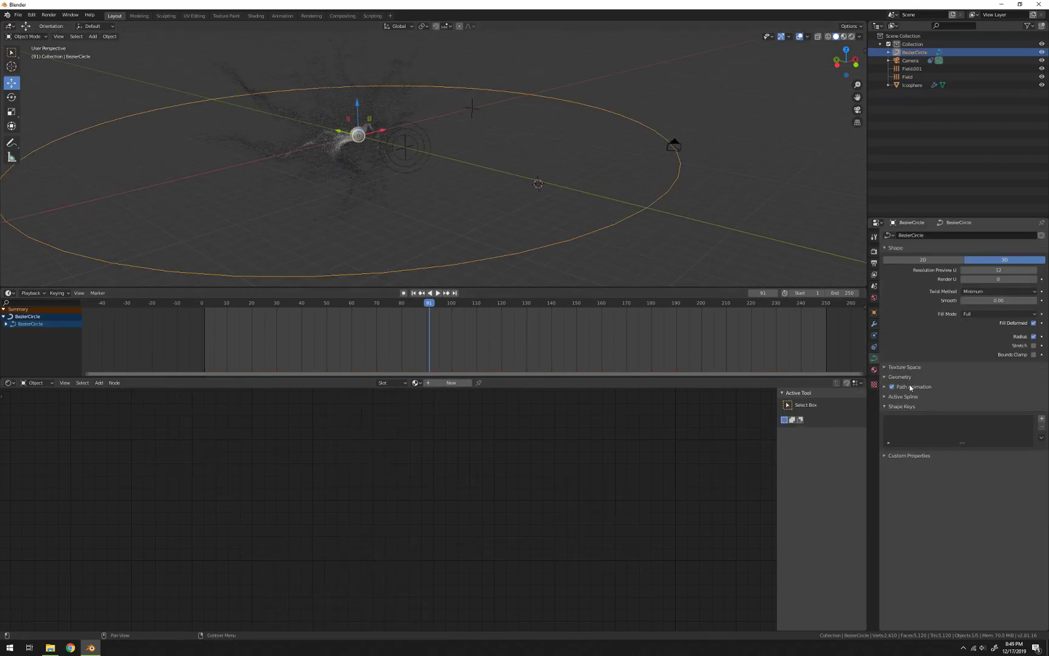
pyautogui.click(910, 387)
pyautogui.click(1010, 397)
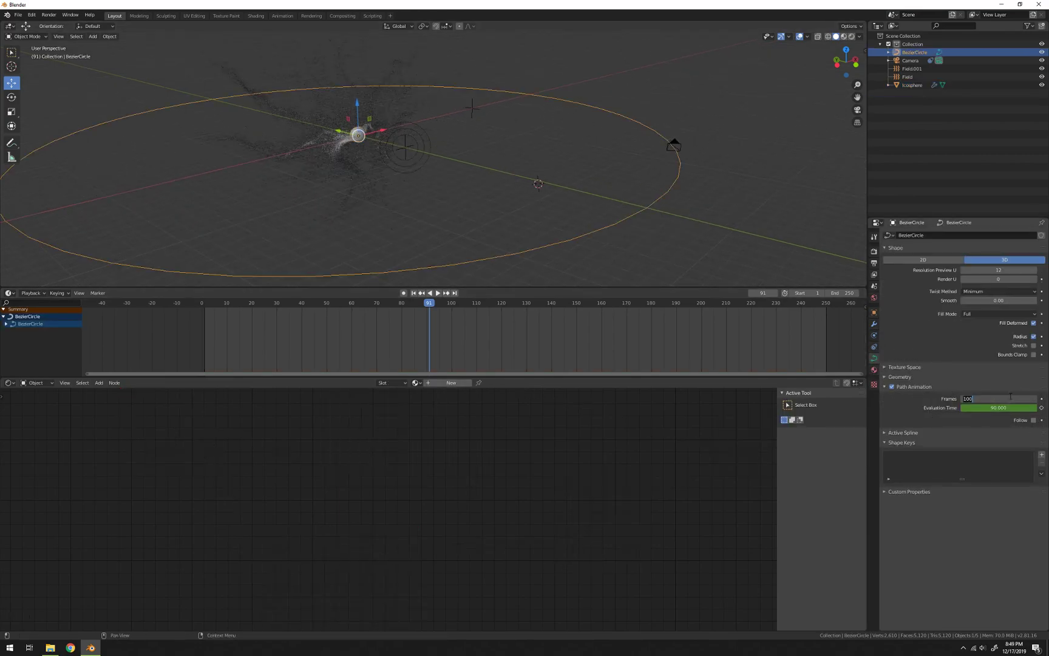
pyautogui.press('Return')
pyautogui.scroll(-2, 419, 173)
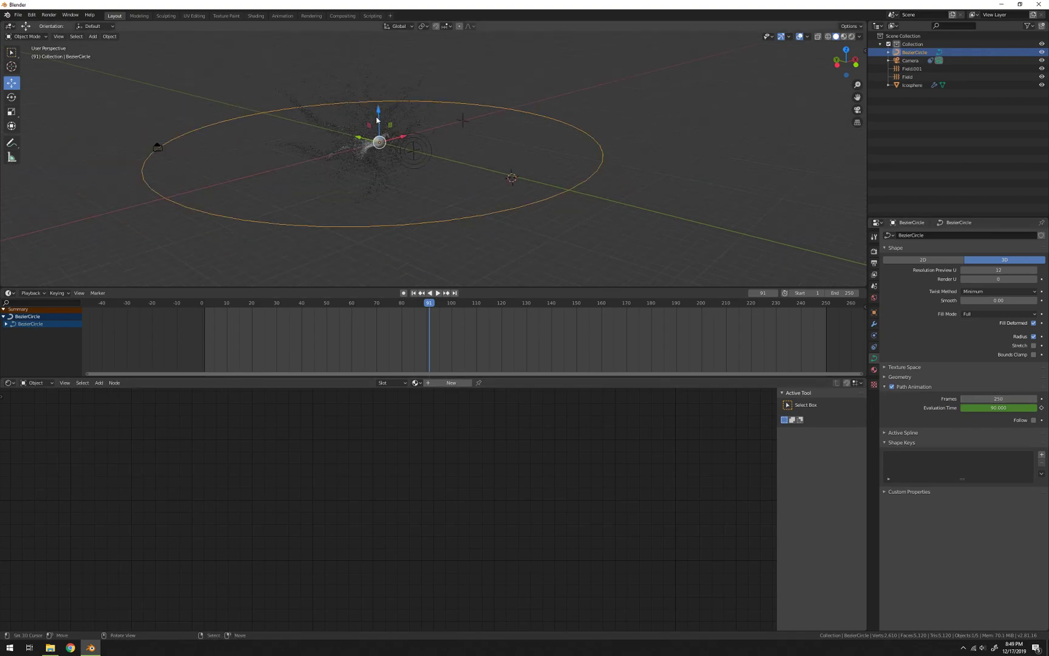
# Play the slower camera orbit and return the playhead to frame 2
pyautogui.moveTo(416, 175); pyautogui.dragTo(466, 188, button='middle')
pyautogui.press('space')
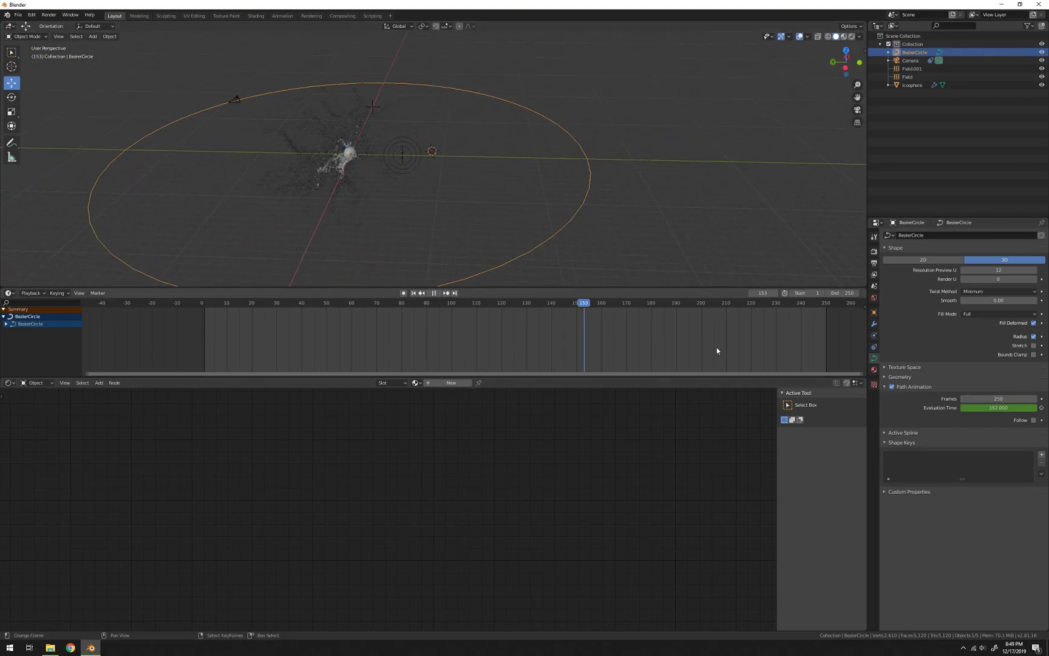
pyautogui.moveTo(502, 364); pyautogui.dragTo(206, 362)
pyautogui.press('space')
pyautogui.moveTo(492, 145); pyautogui.dragTo(543, 94, button='middle')
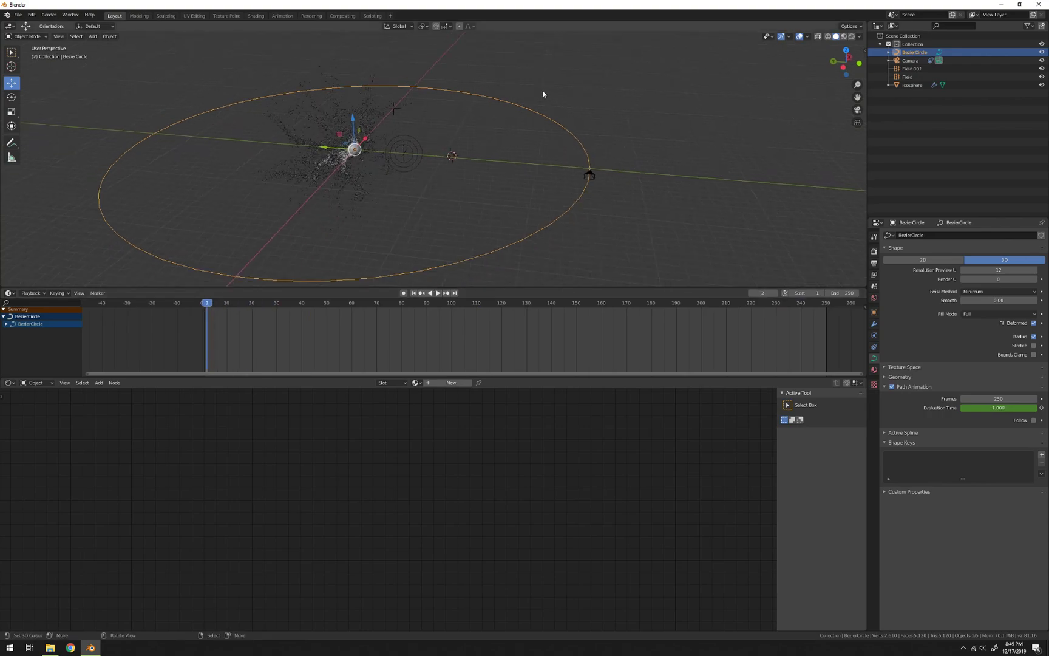
# Rotate the camera -90° about the global Z axis so that it faces the strands
pyautogui.click(590, 175)
pyautogui.write('rx')
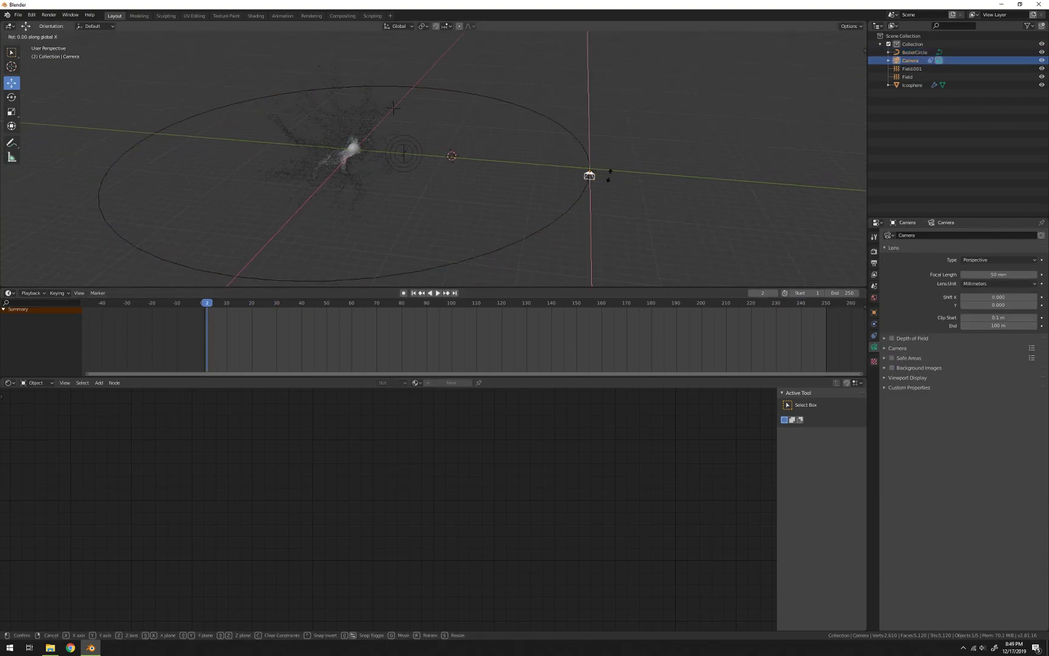
pyautogui.write('90z')
pyautogui.press('Return')
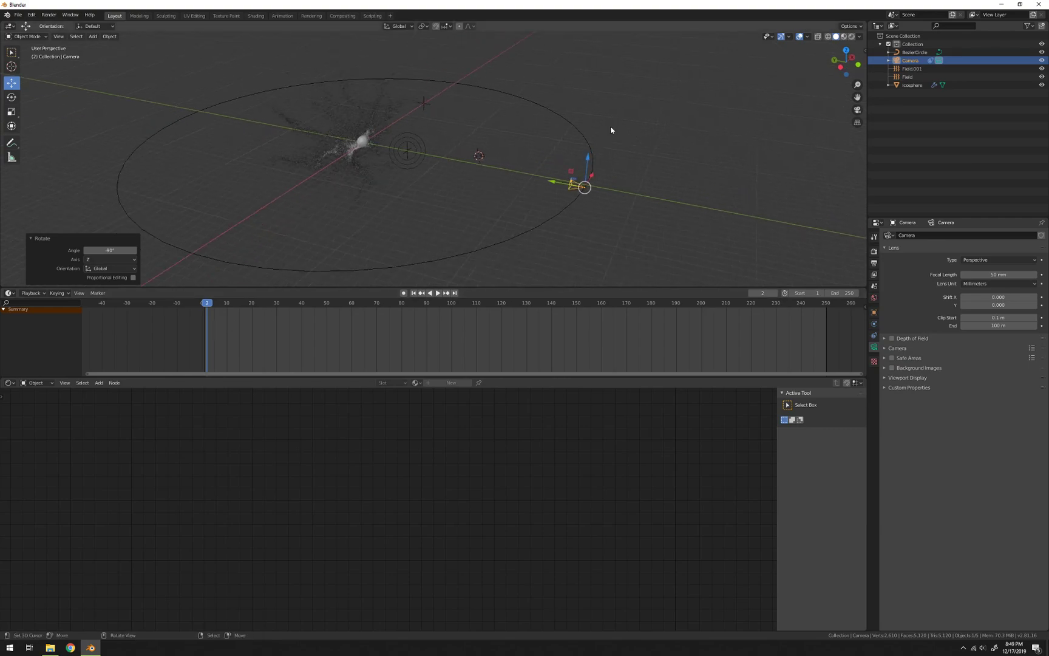
# Look through the camera and play the orbit around the strands
pyautogui.press('KP_0')
pyautogui.press('space')
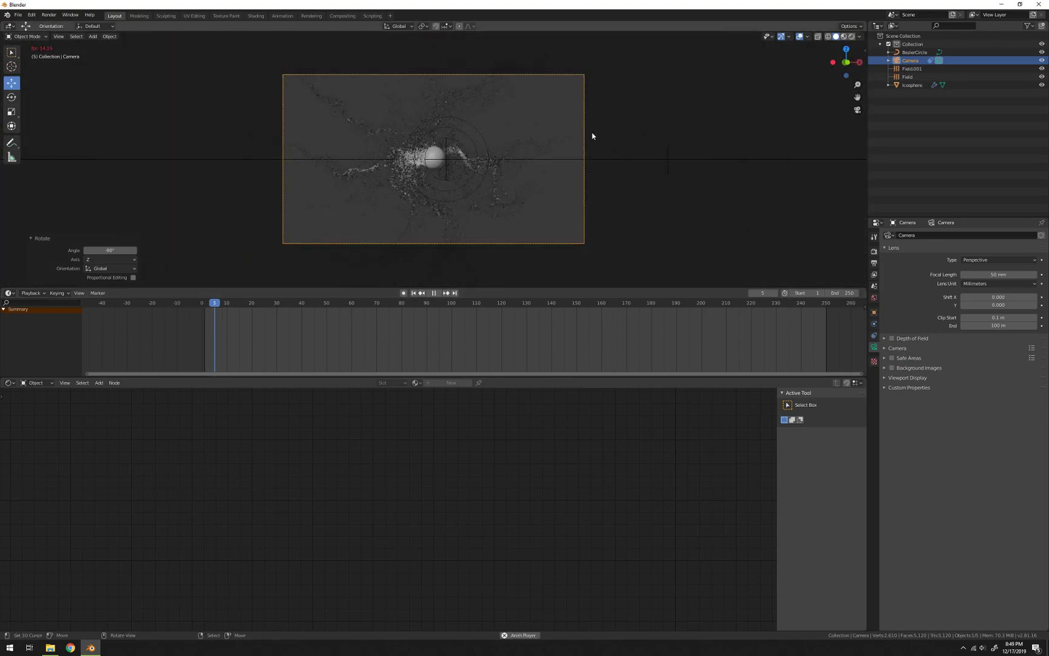
pyautogui.scroll(1, 489, 135)
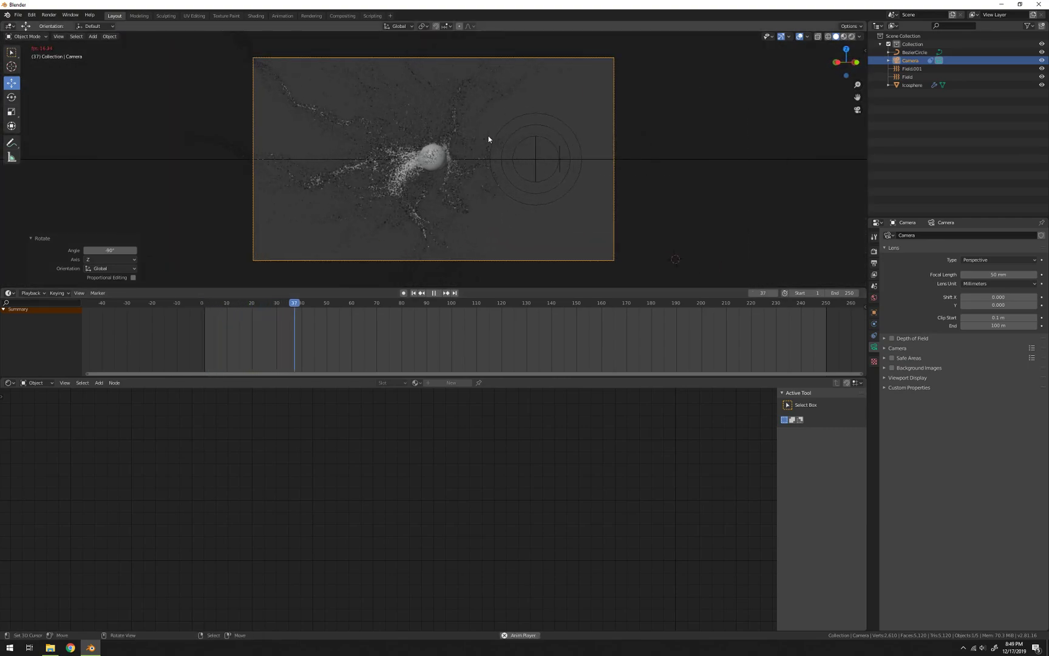
pyautogui.press('space')
# Switch the viewport to rendered shading and play the camera orbit with the glow
pyautogui.scroll(1, 778, 76)
pyautogui.click(851, 36)
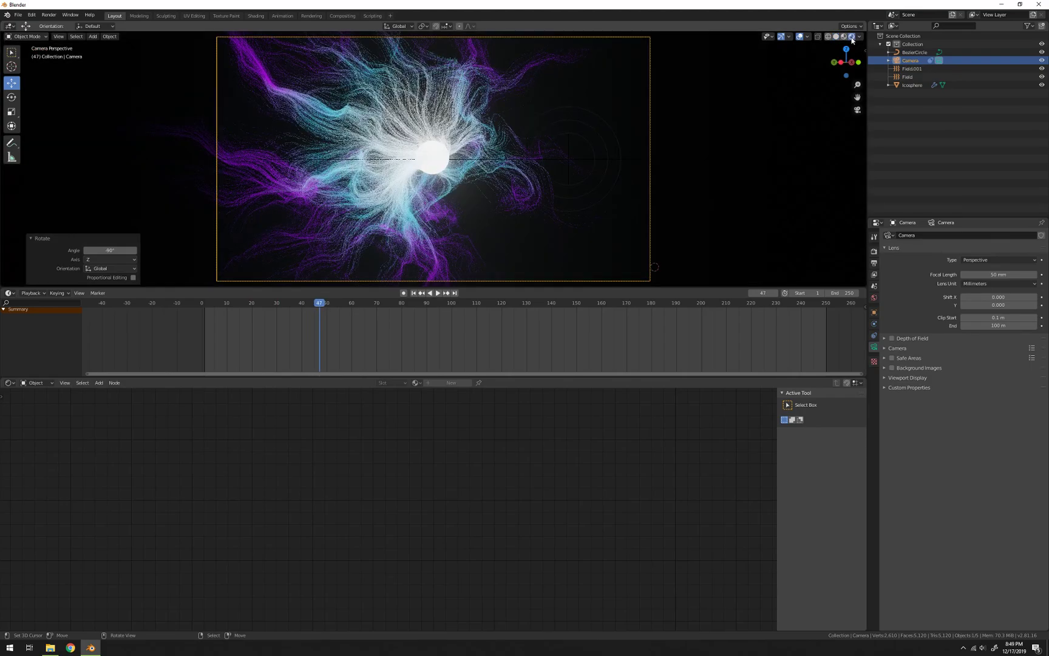
pyautogui.press('space')
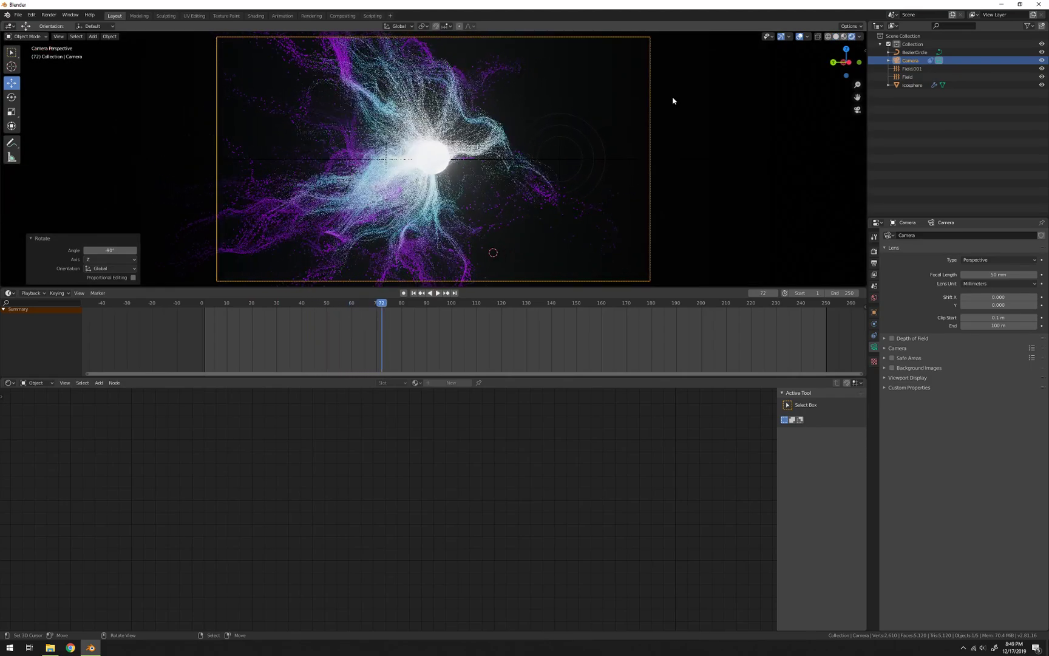
pyautogui.press('space')
# Raise the display amount of the icosphere's hair children to 100
pyautogui.click(420, 161)
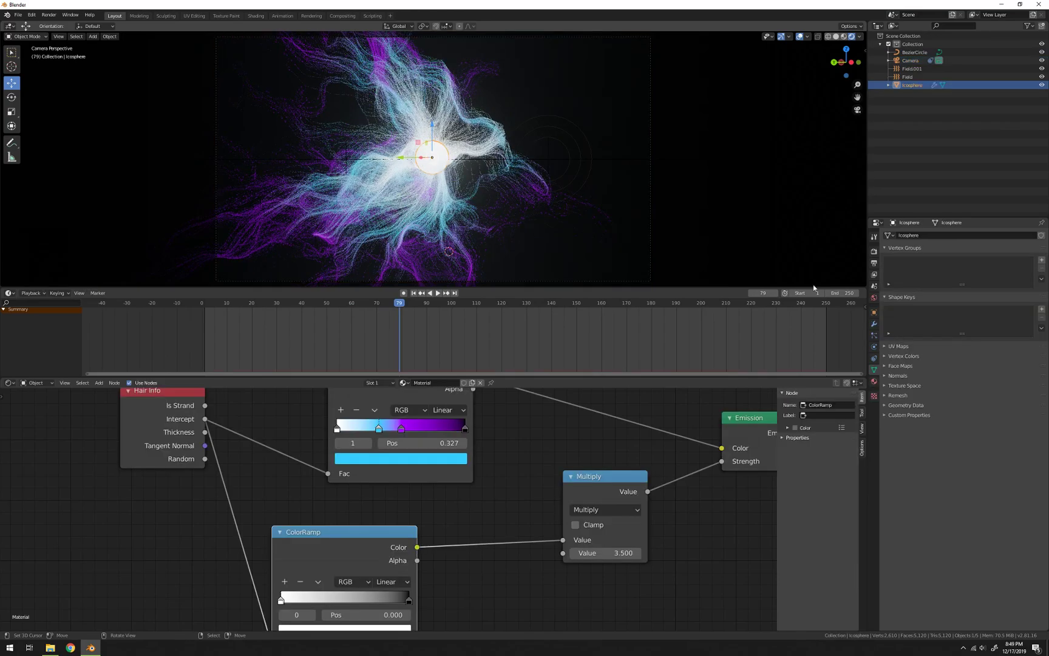
pyautogui.click(875, 335)
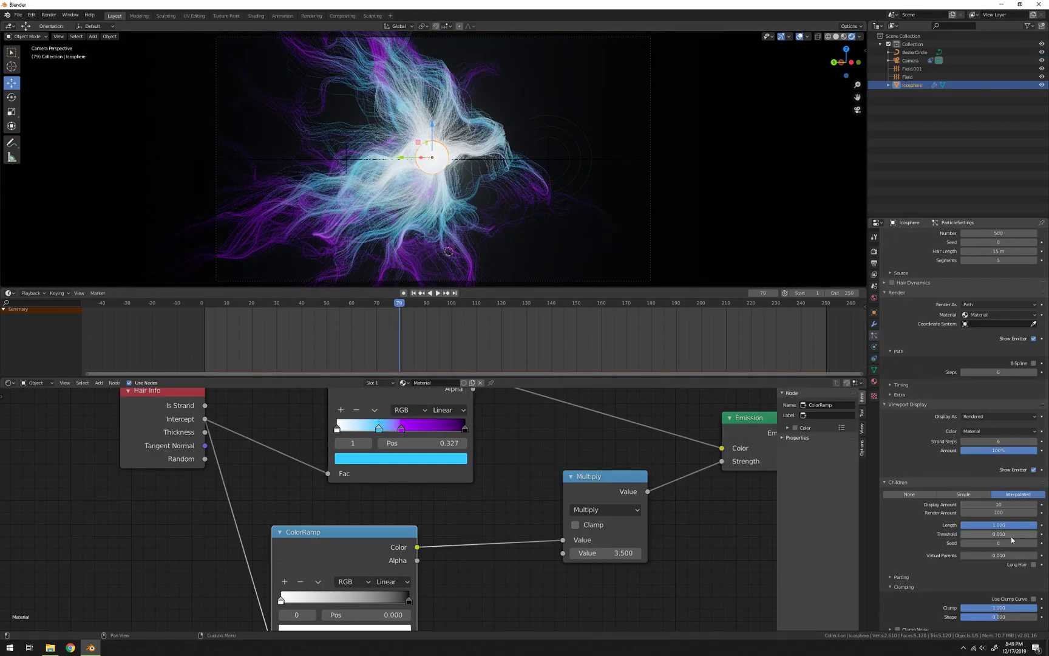
pyautogui.click(996, 504)
pyautogui.press('Return')
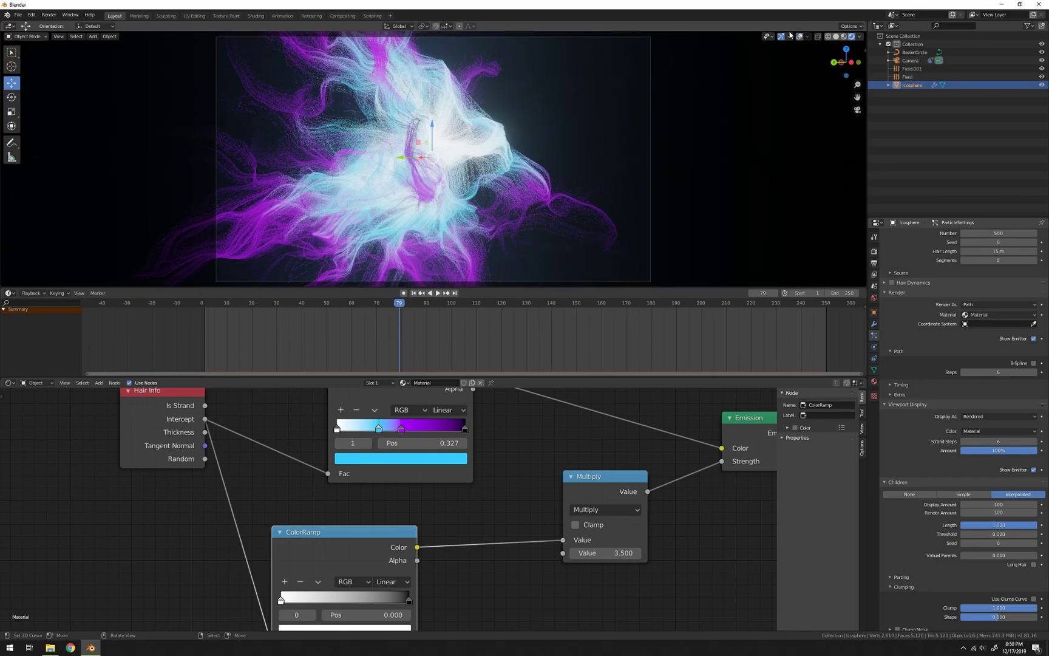
# Hide the viewport gizmos and overlays and briefly play the animation with the dense strands
pyautogui.click(801, 37)
pyautogui.press('space')
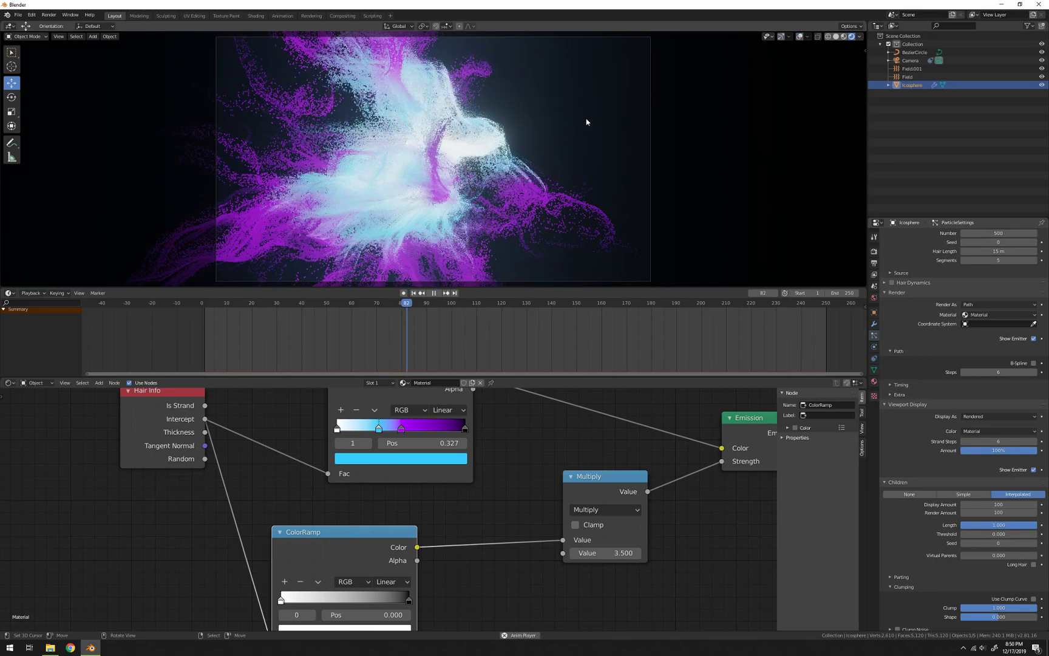
pyautogui.press('space')
# Lower the Multiply node's value to 2.000 and inspect the softer glow from several angles
pyautogui.moveTo(609, 552); pyautogui.dragTo(576, 552)
pyautogui.moveTo(582, 179); pyautogui.dragTo(480, 211, button='middle')
pyautogui.scroll(2, 456, 212)
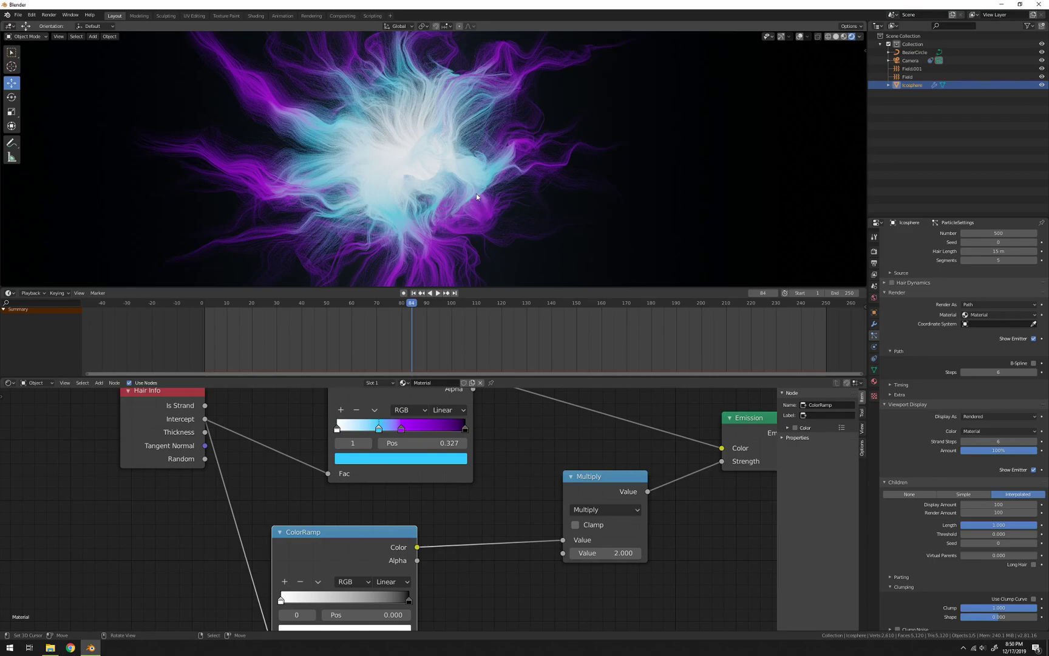
pyautogui.scroll(-3, 339, 197)
pyautogui.moveTo(340, 197); pyautogui.dragTo(514, 215, button='middle')
pyautogui.scroll(5, 455, 206)
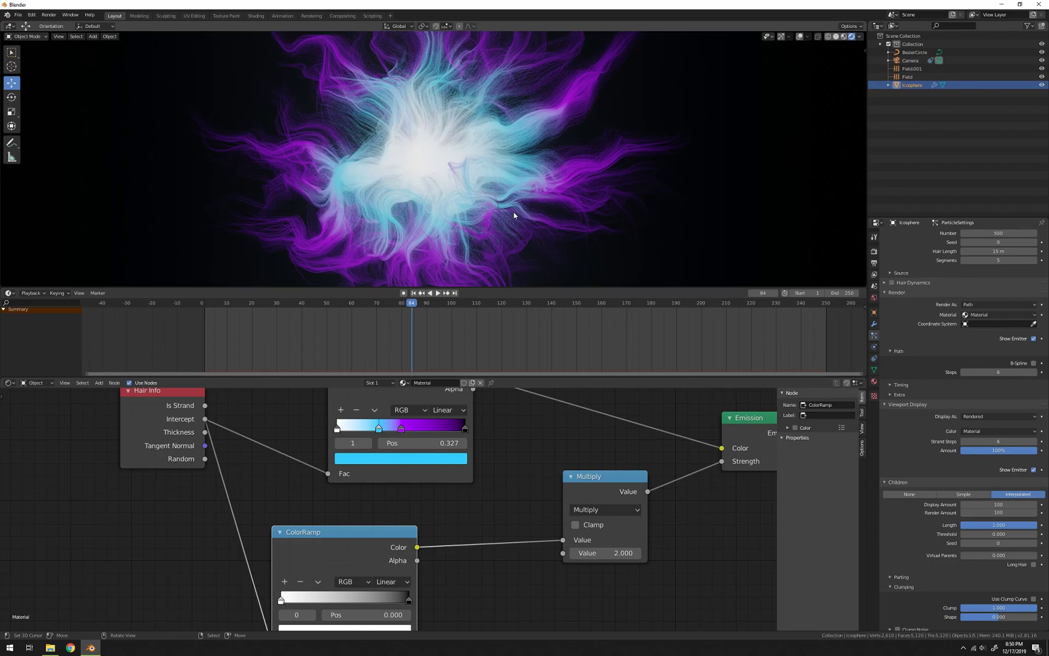
pyautogui.scroll(1, 472, 206)
pyautogui.moveTo(473, 206)
pyautogui.mouseDown(button='middle')
pyautogui.moveTo(503, 211)
pyautogui.moveTo(477, 209)
pyautogui.mouseUp(button='middle')
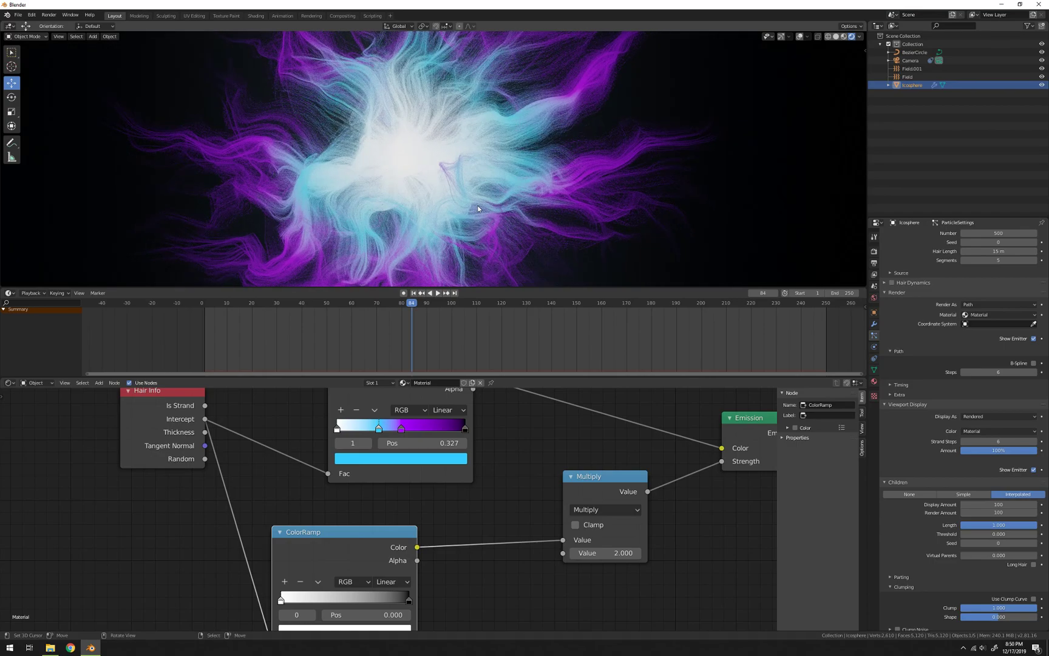